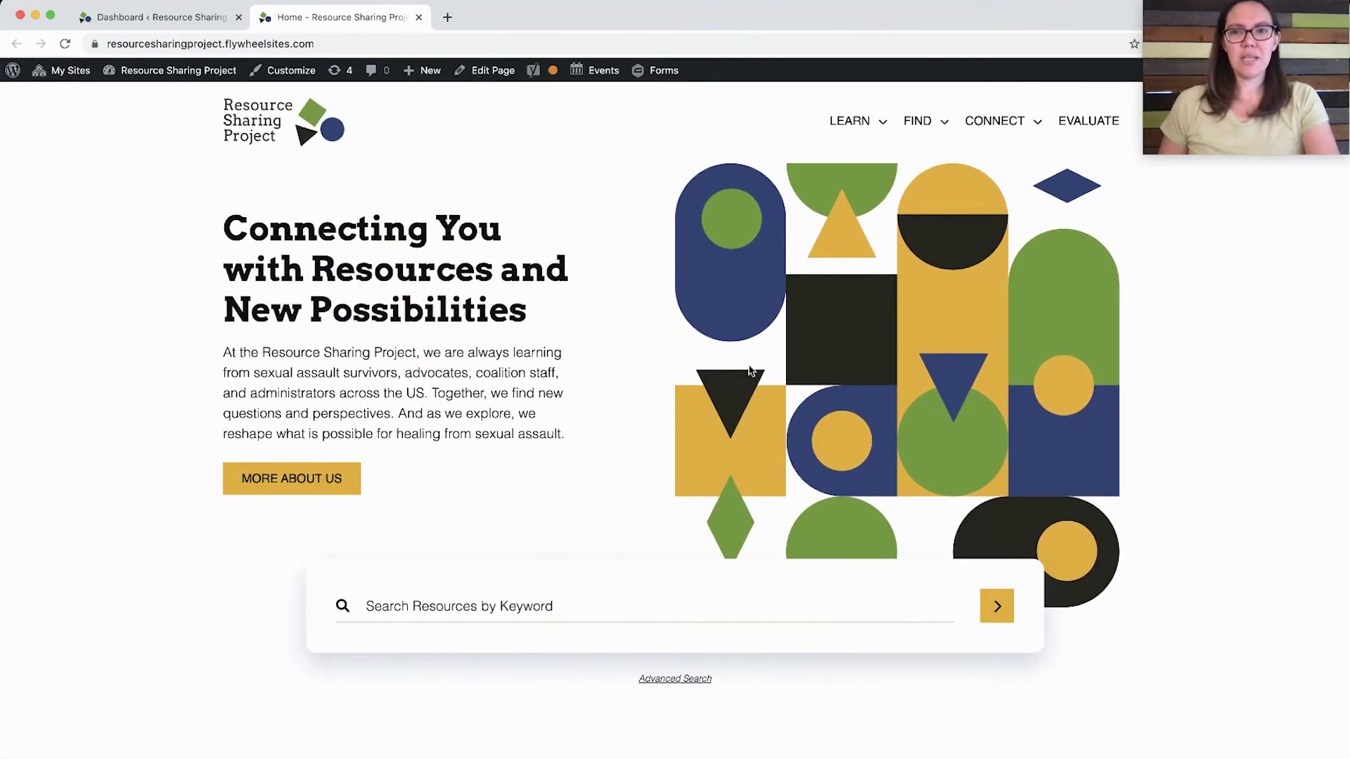
# Switch to the site's admin dashboard and open the Accessibility Checker's Open Issues list.
pyautogui.click(140, 18)
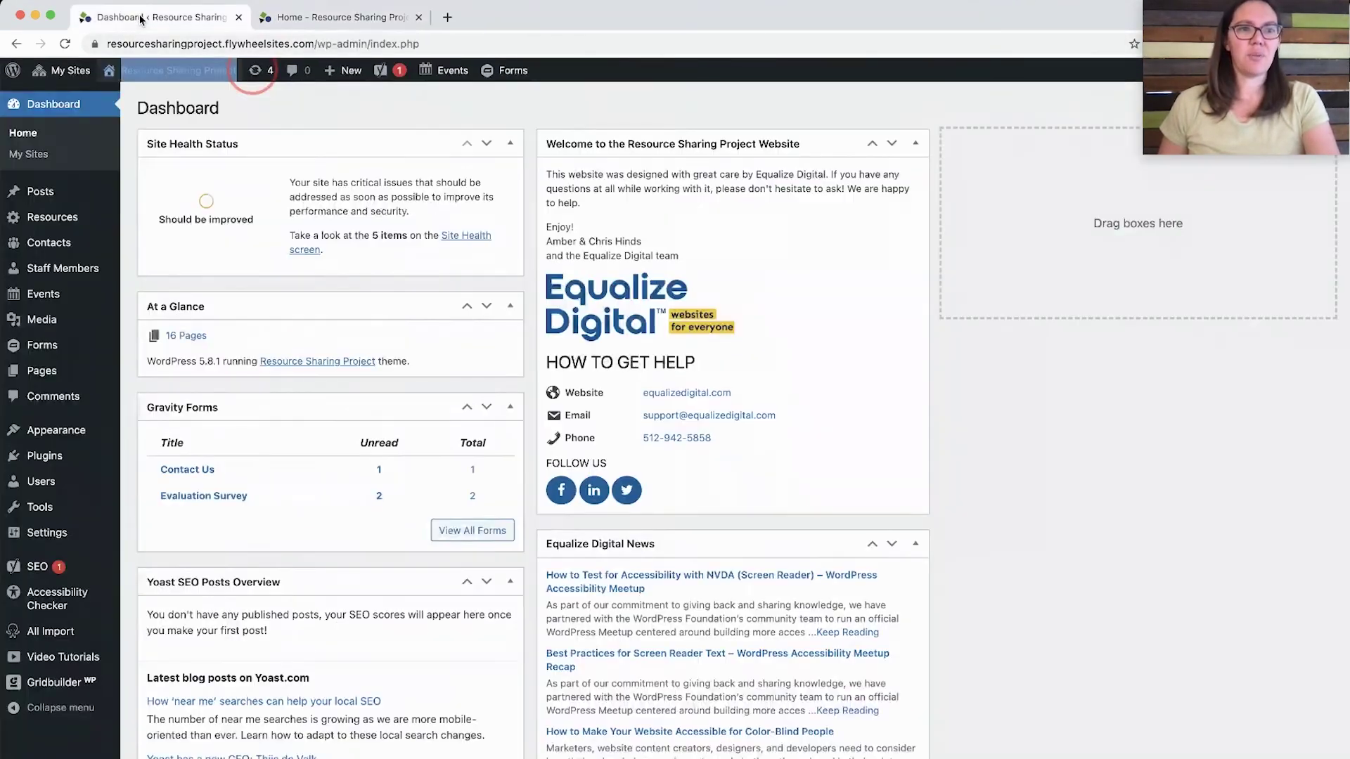
pyautogui.click(293, 534)
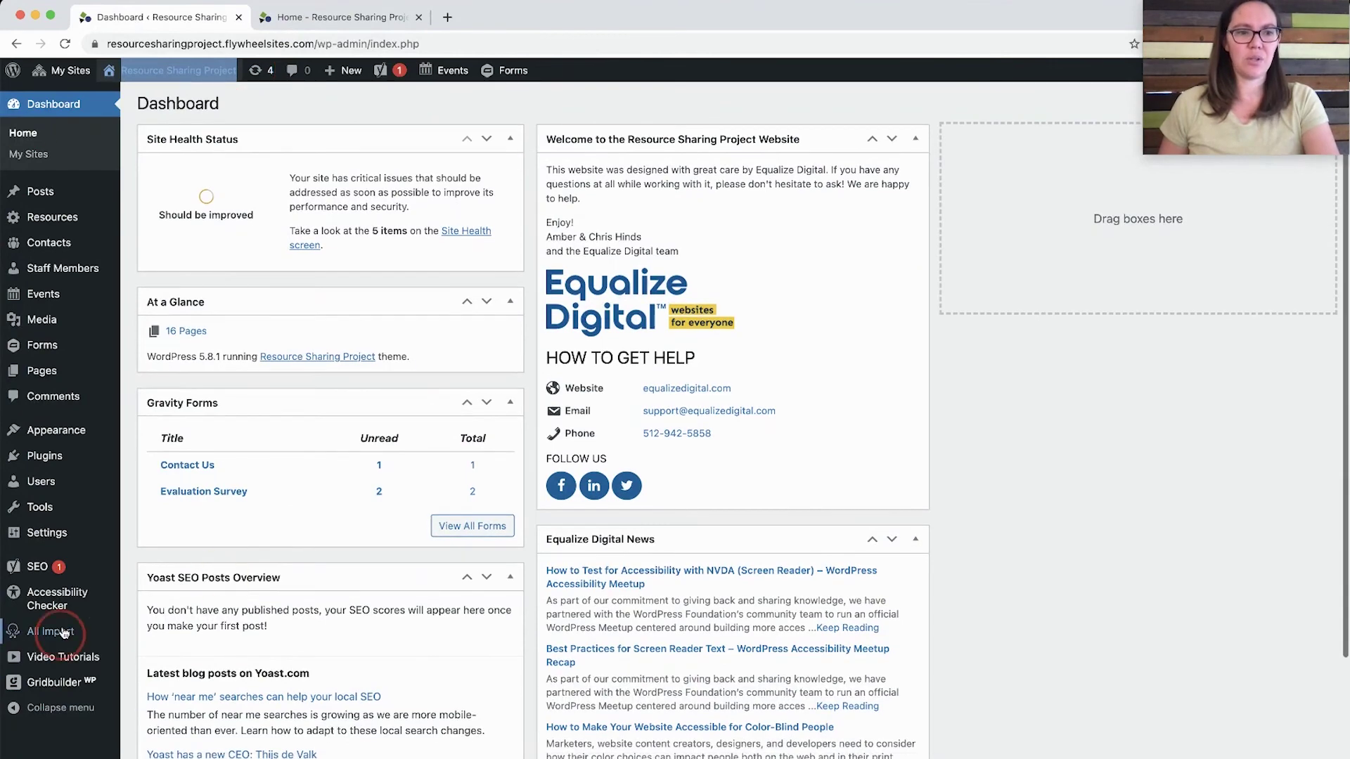
pyautogui.click(47, 605)
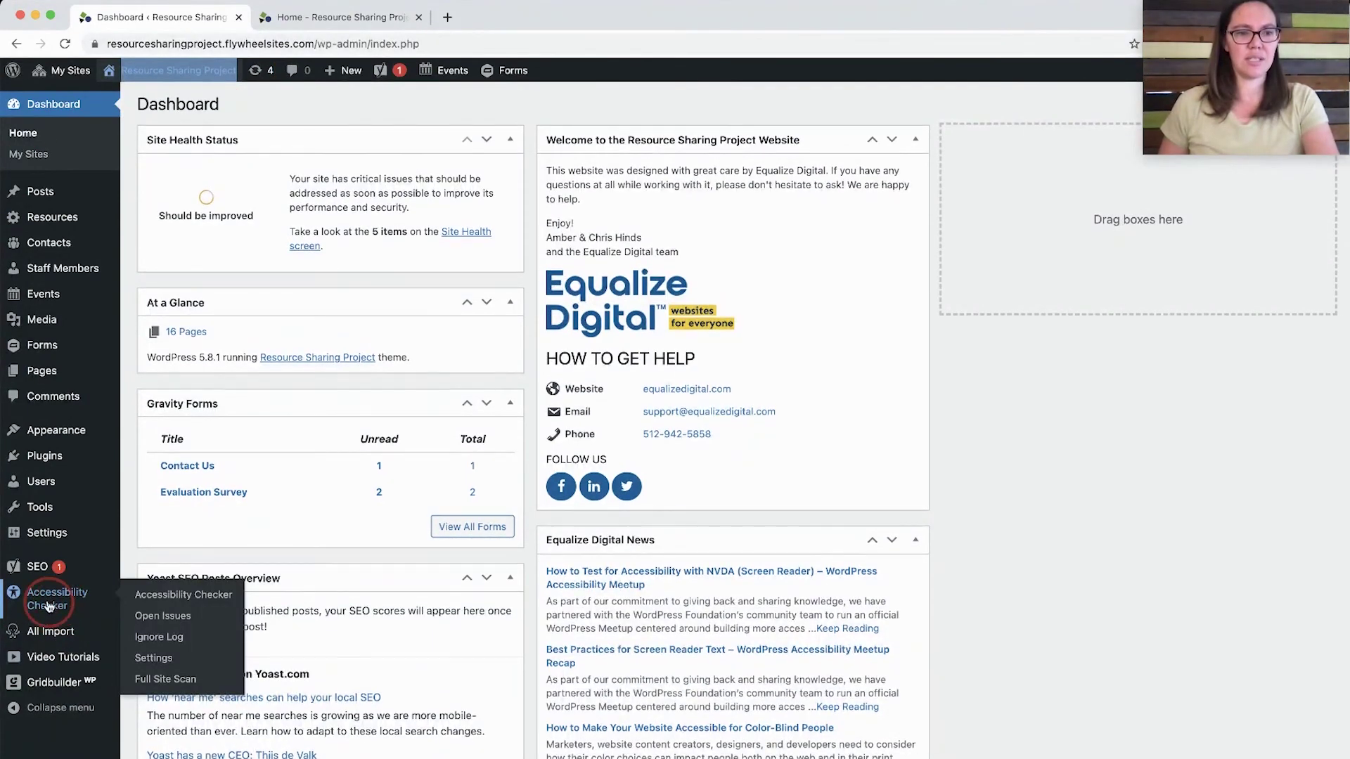
pyautogui.click(100, 606)
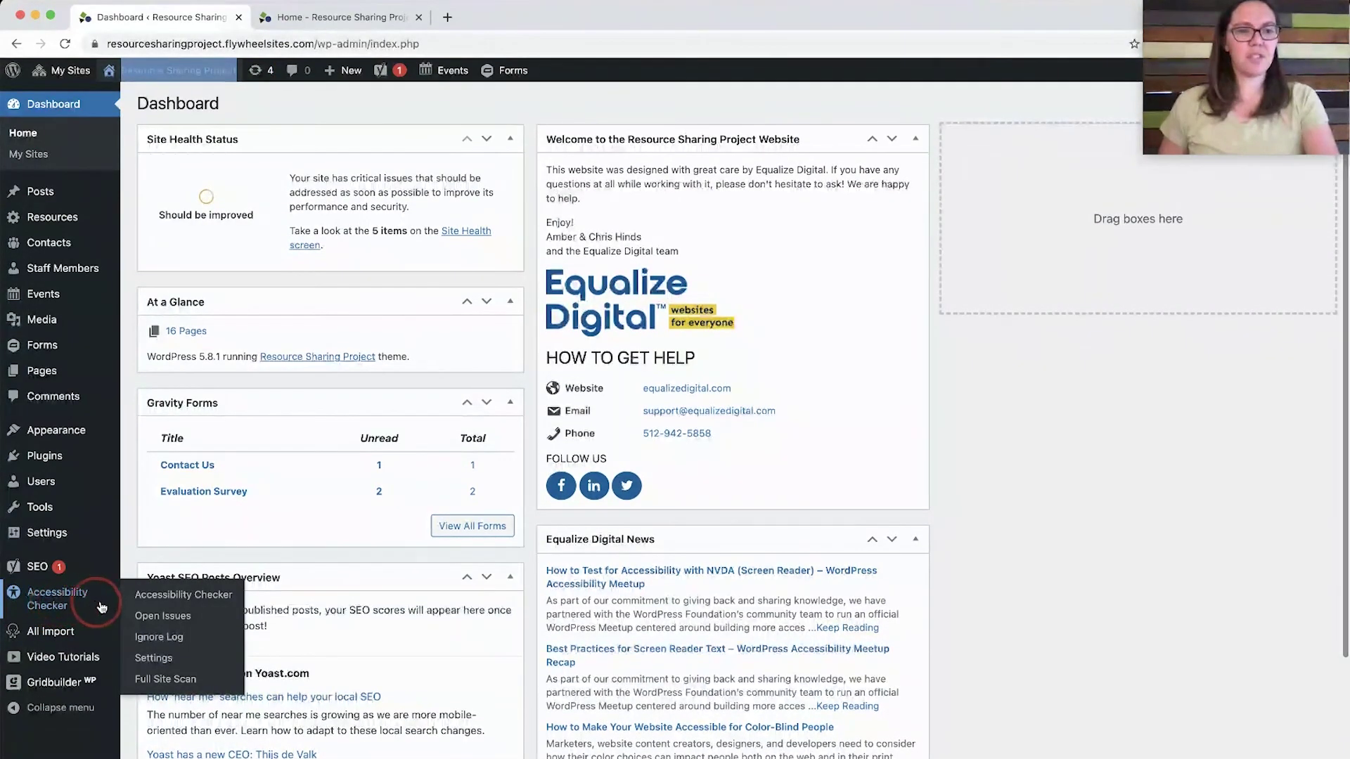
pyautogui.click(164, 618)
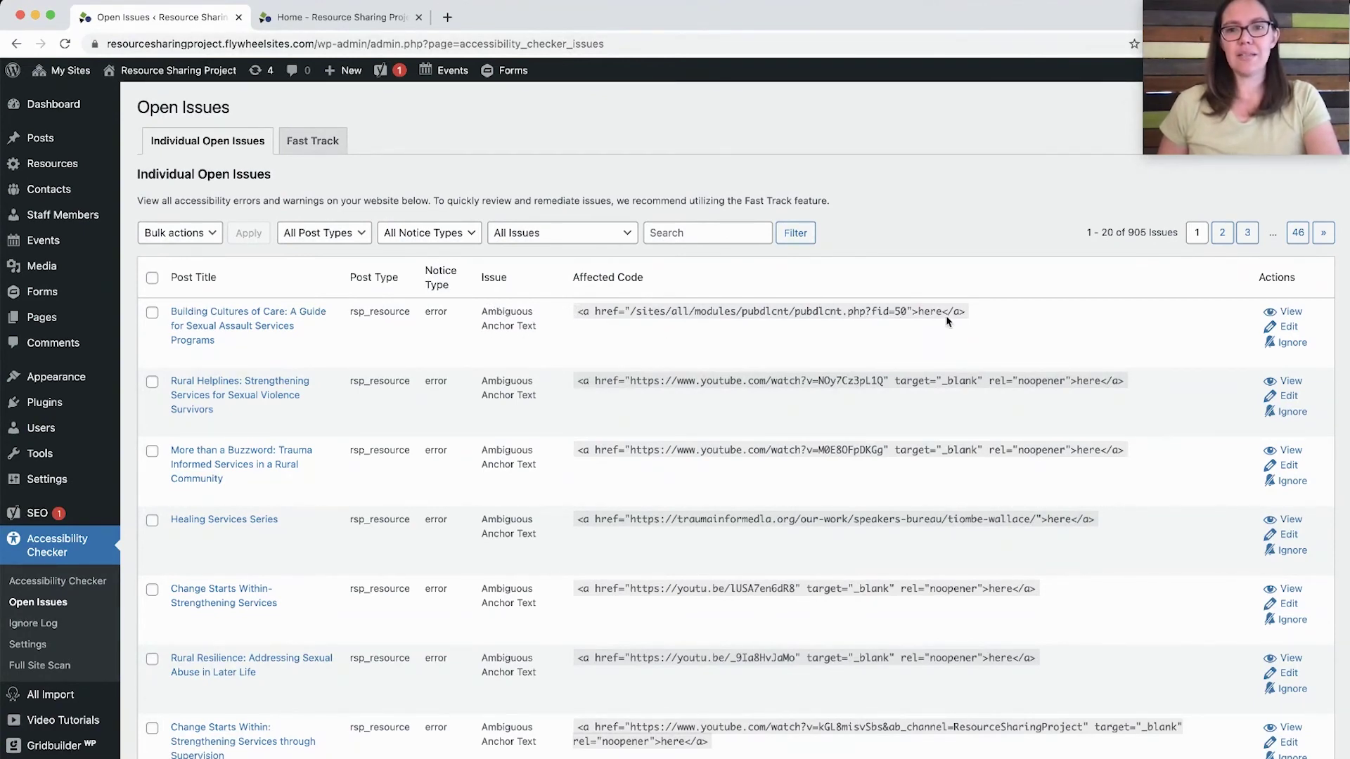
# View the "Building Cultures of Care" issue on its resource page in a separate tab, find the ambiguous "here" link, and close the page.
pyautogui.rightClick(1298, 318)
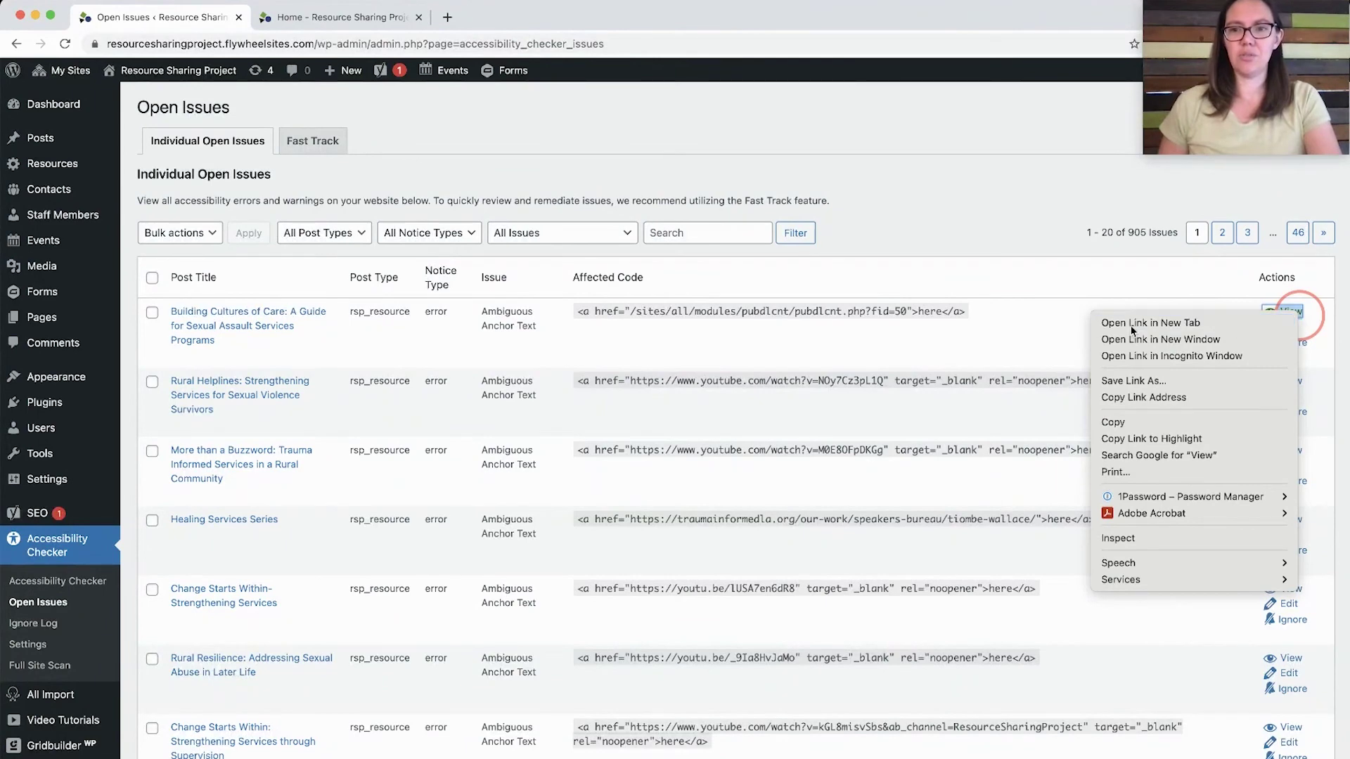
pyautogui.click(1132, 326)
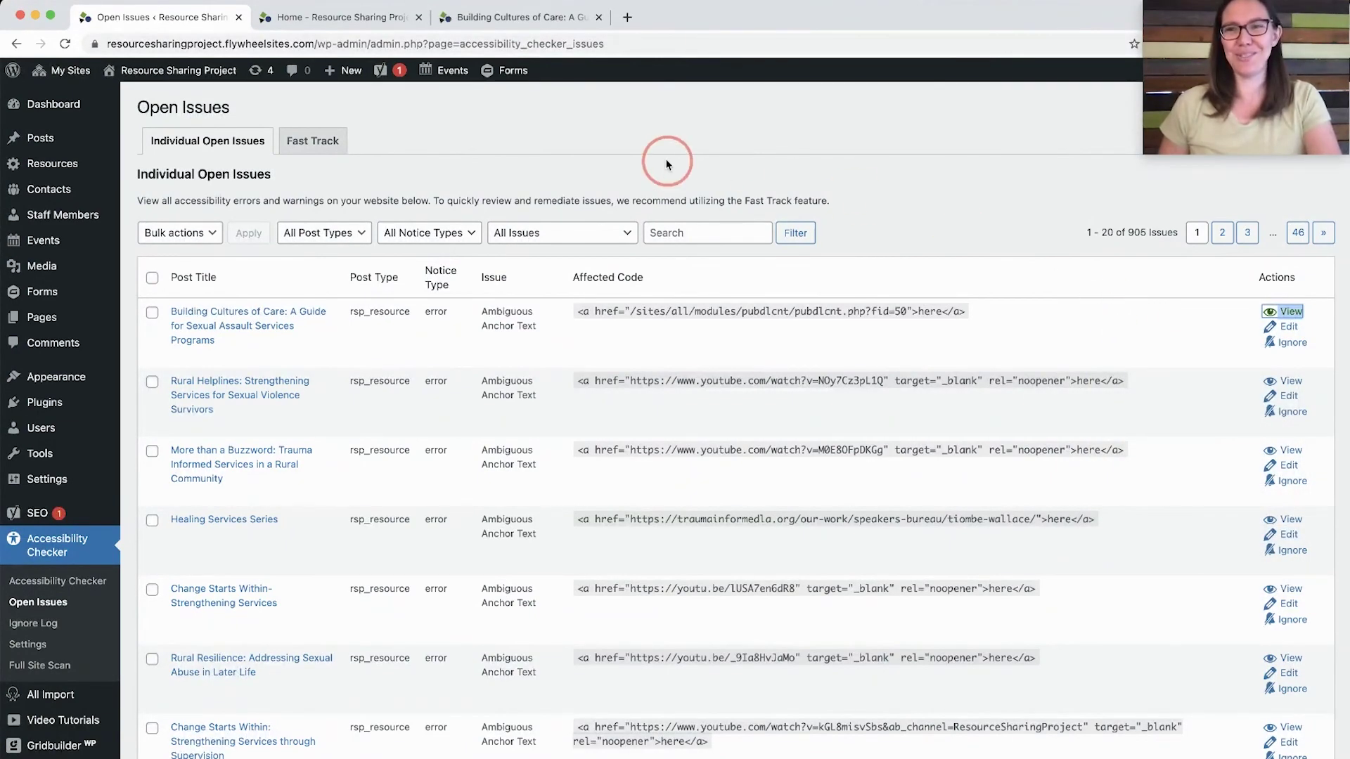
pyautogui.click(515, 19)
pyautogui.scroll(-3, 749, 471)
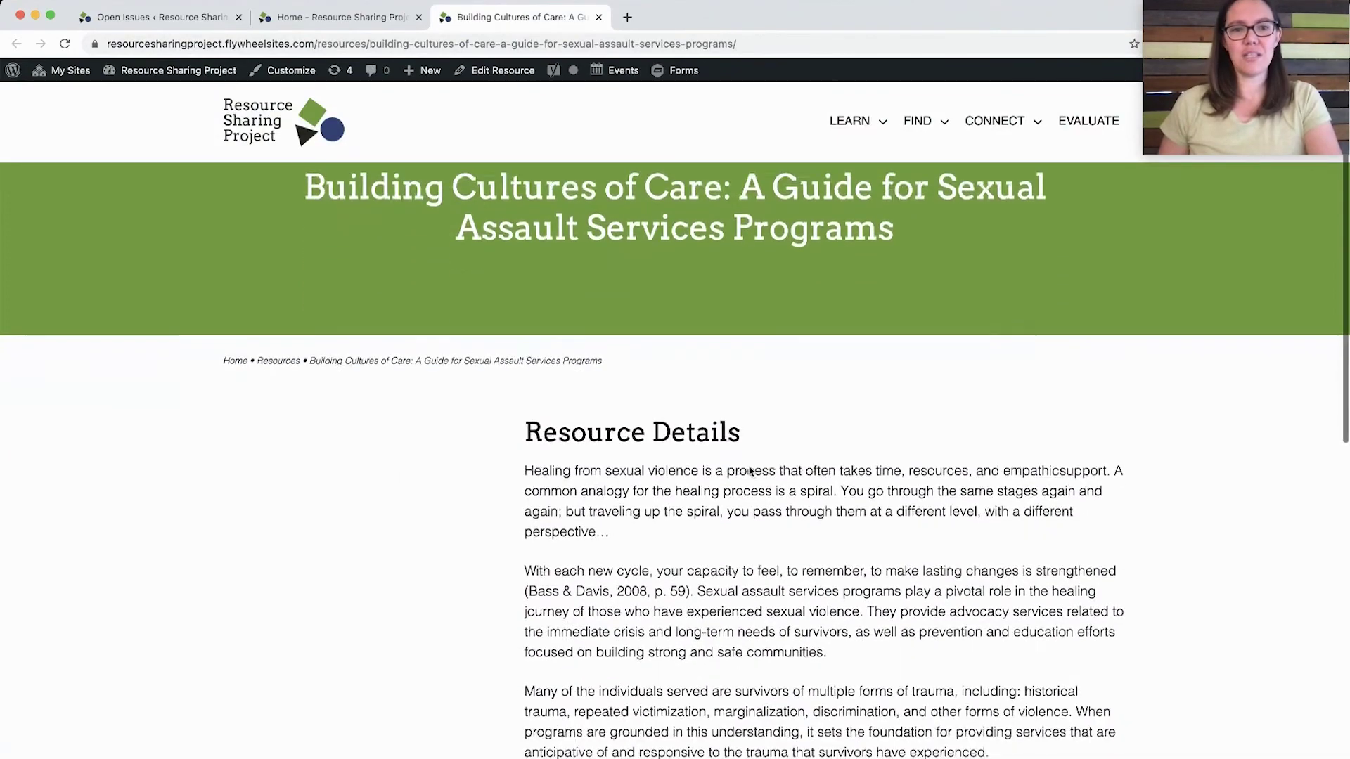
pyautogui.scroll(-5, 750, 471)
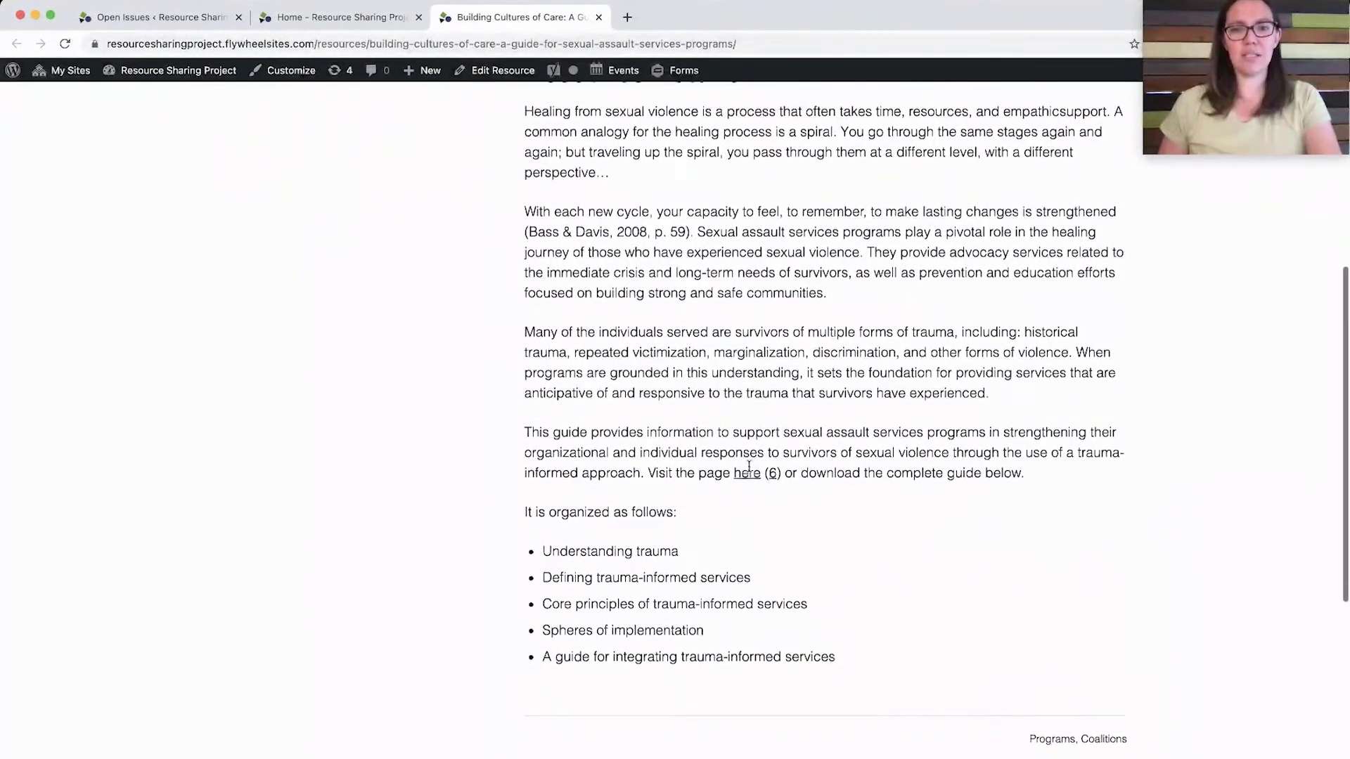
pyautogui.scroll(-2, 749, 467)
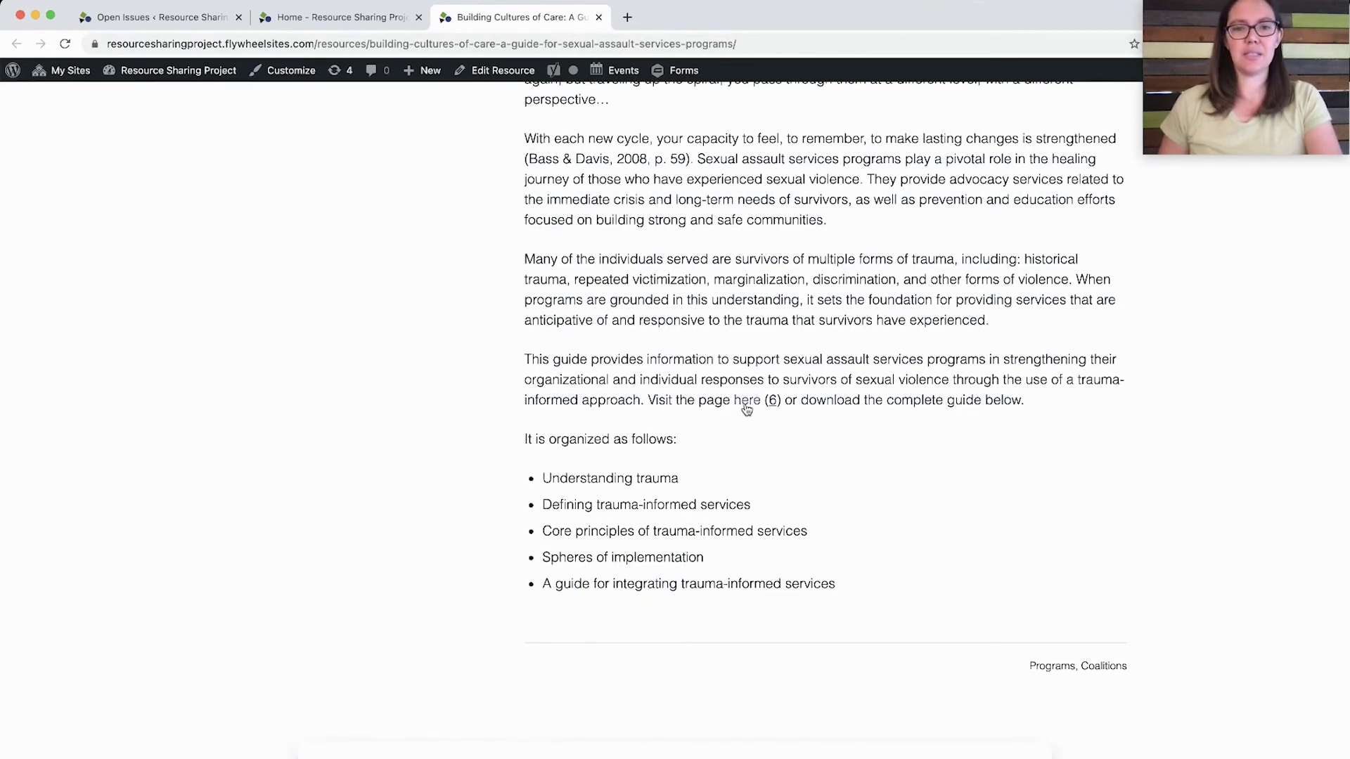
pyautogui.scroll(1, 739, 405)
pyautogui.click(598, 17)
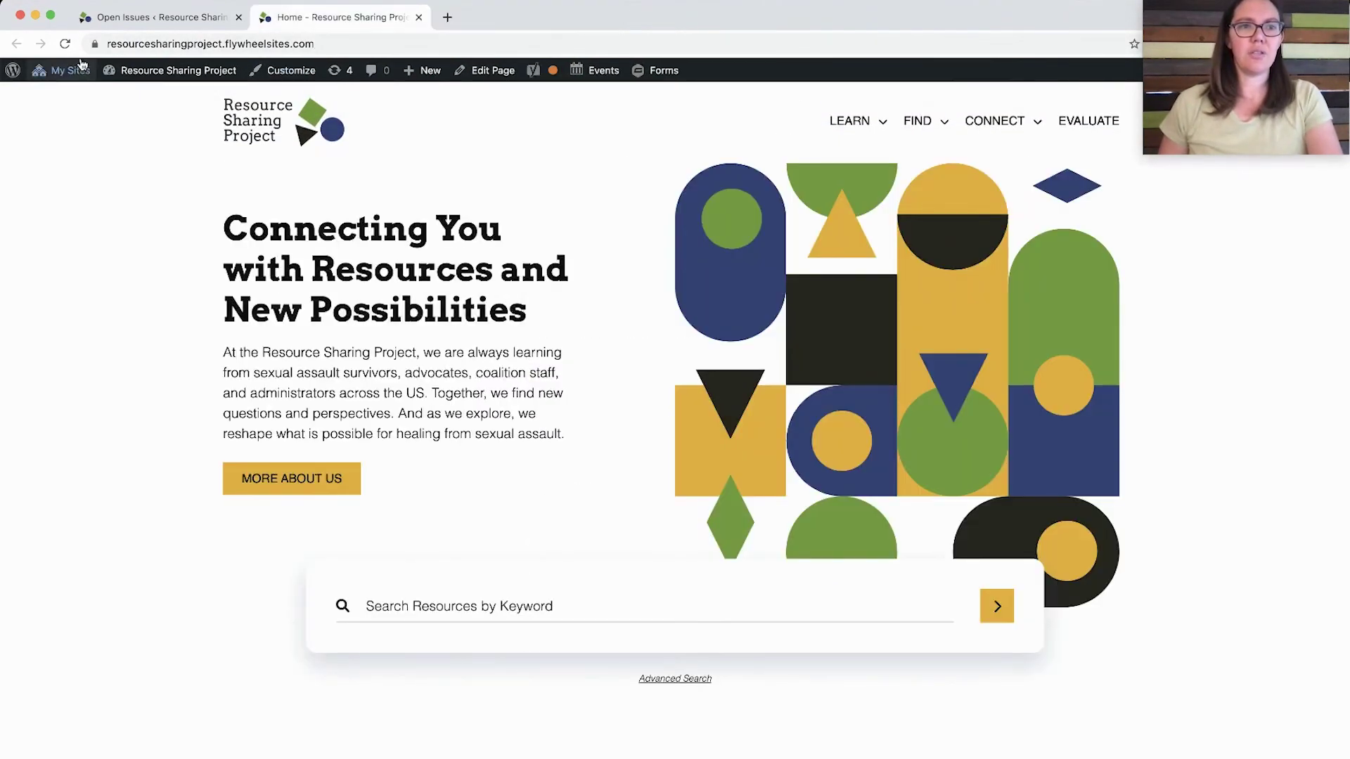
# Return to the Open Issues list and expand the ignore comment form for the "Building Cultures of Care" issue.
pyautogui.click(158, 17)
pyautogui.click(750, 283)
pyautogui.scroll(-1, 750, 283)
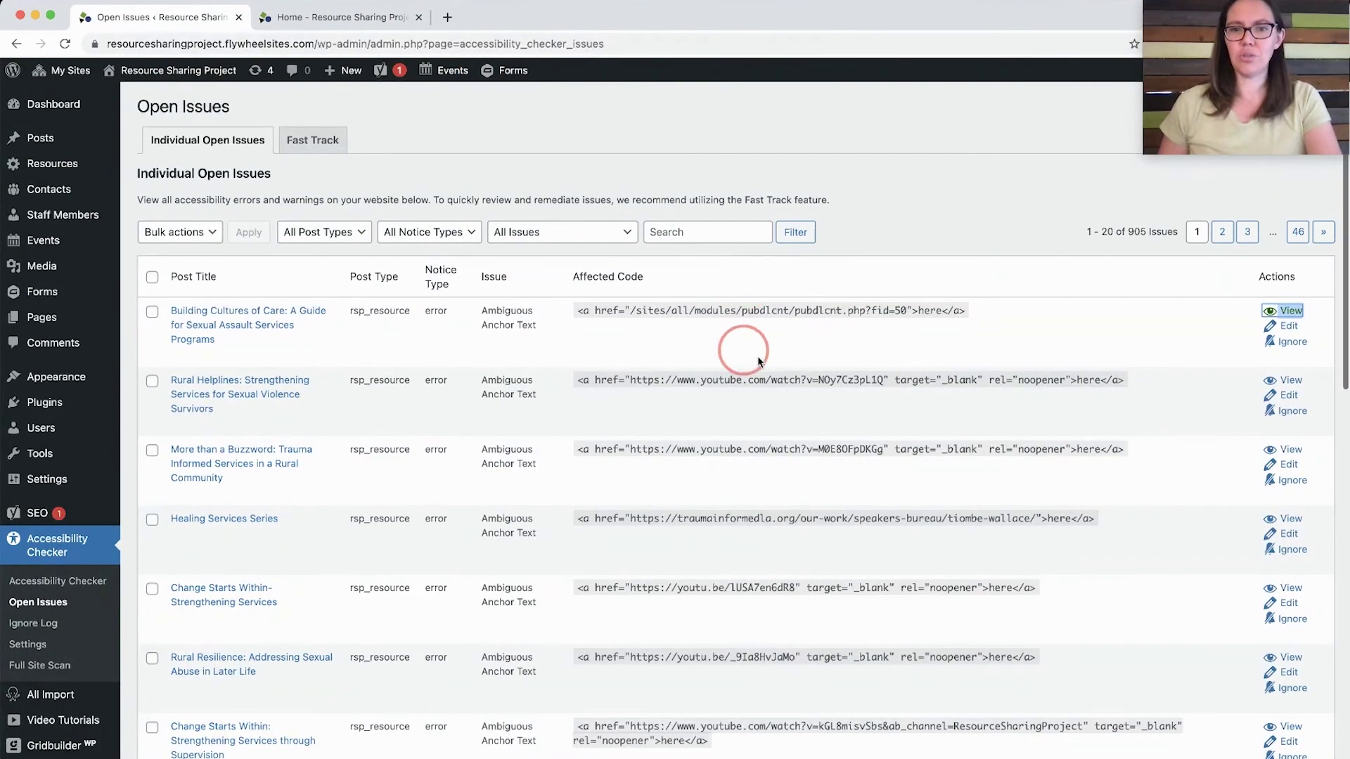
pyautogui.click(1346, 322)
pyautogui.click(1292, 330)
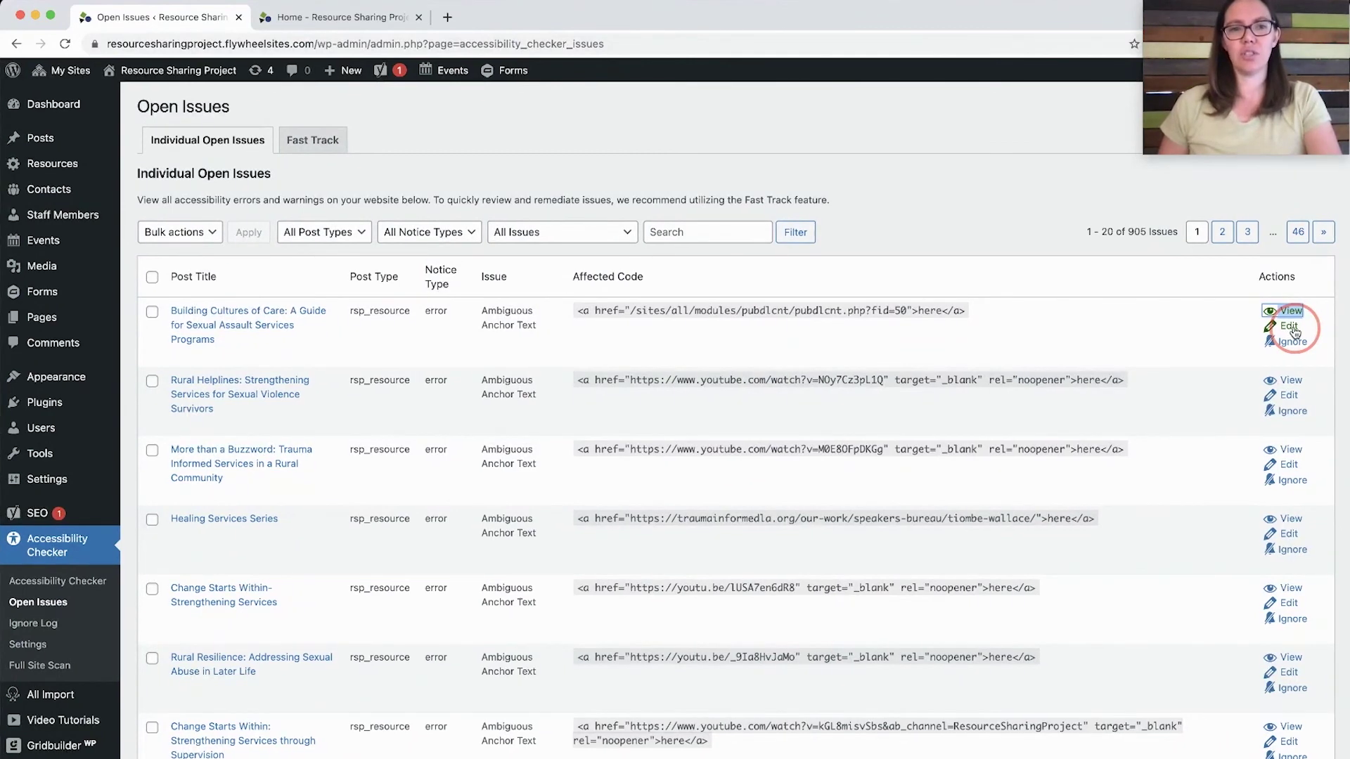
pyautogui.scroll(-1, 633, 357)
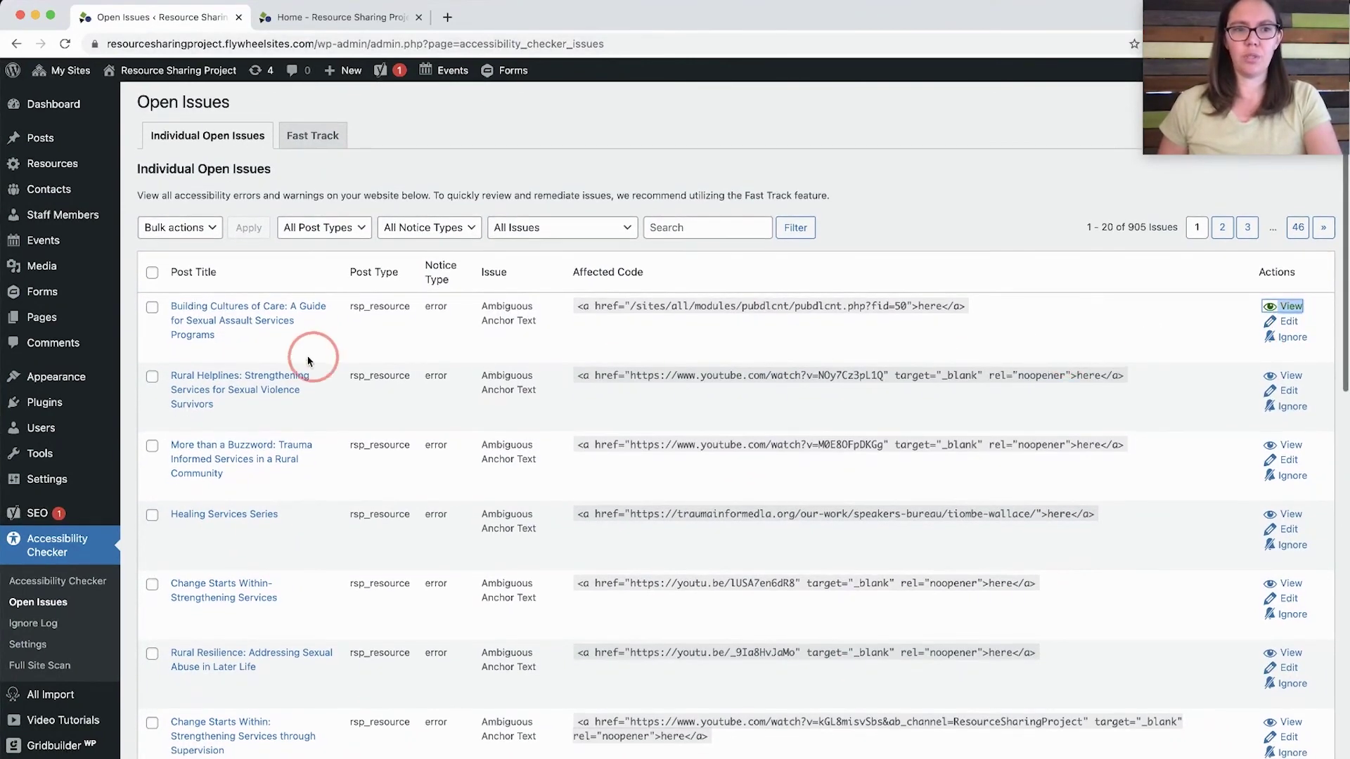
pyautogui.scroll(-1, 281, 320)
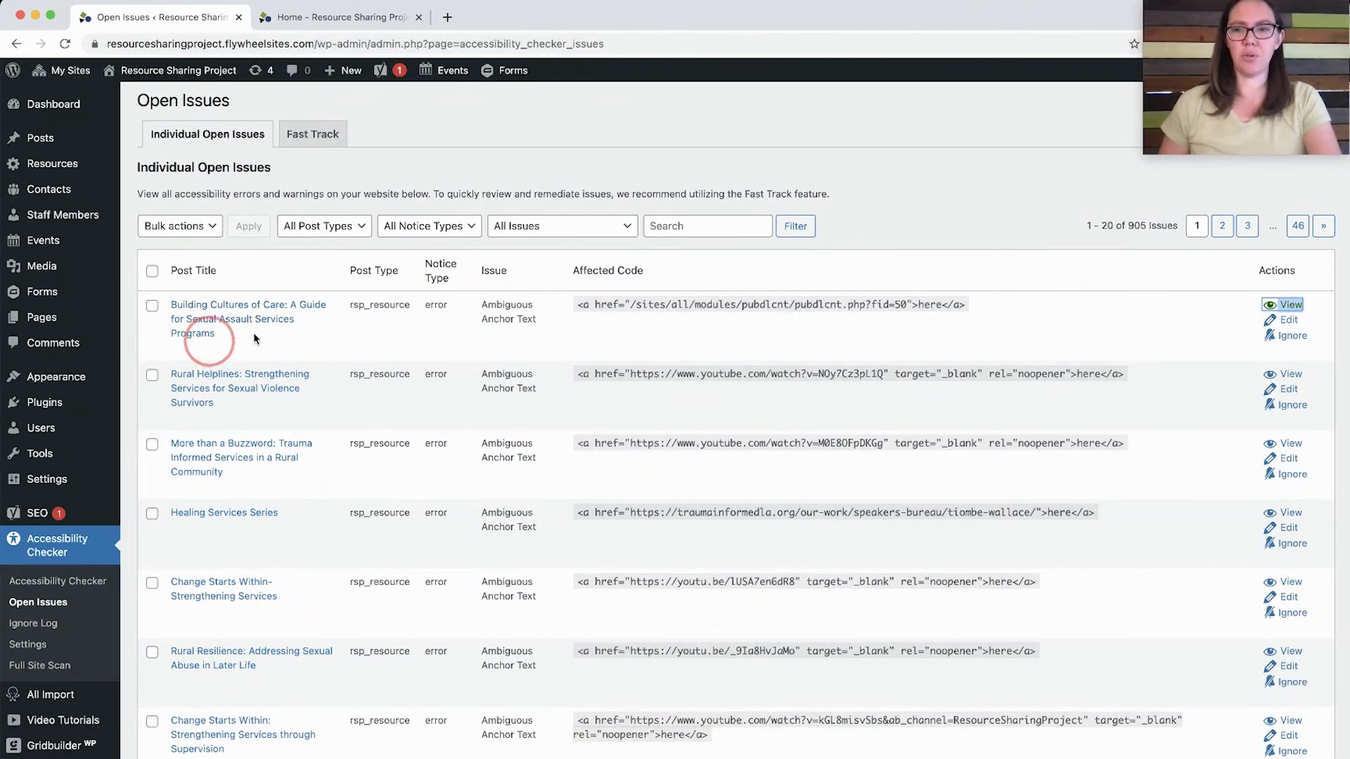
pyautogui.scroll(-1, 1290, 340)
pyautogui.click(1290, 338)
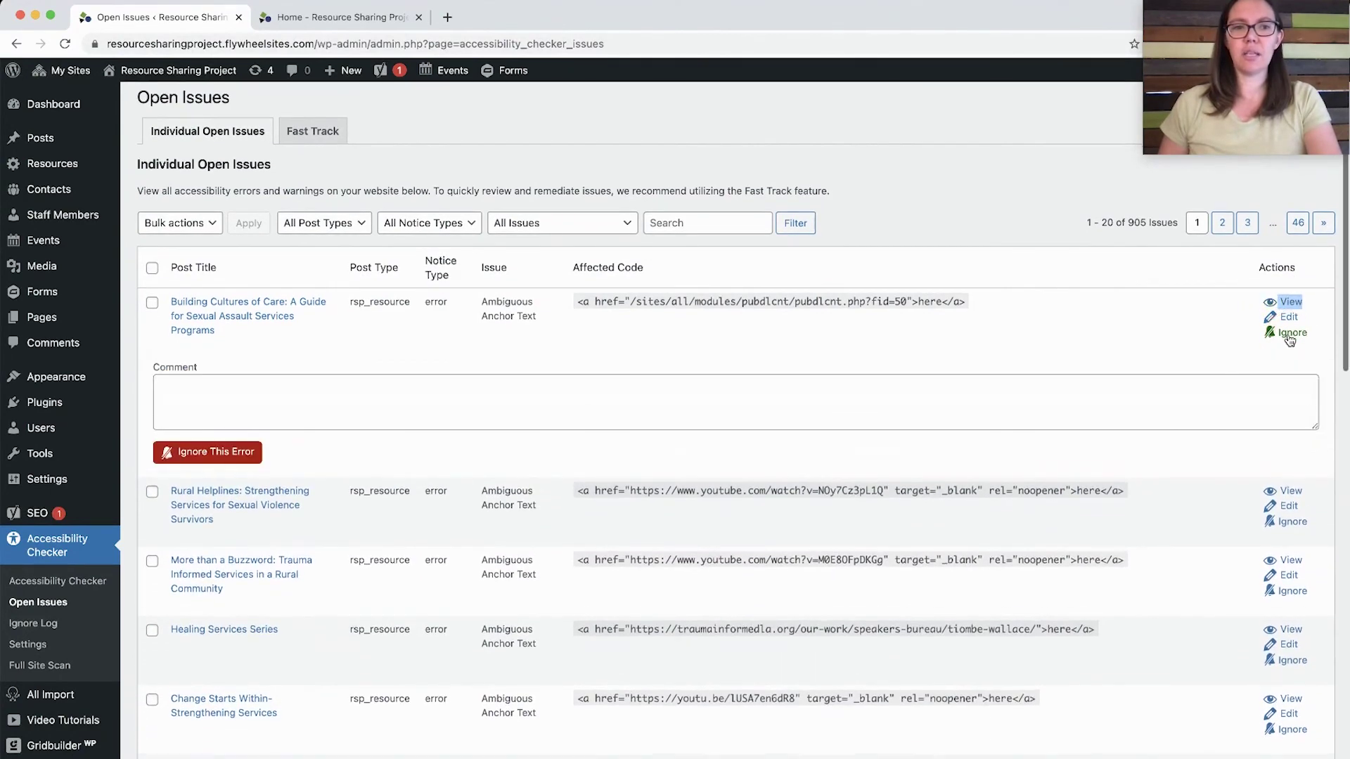
pyautogui.scroll(-1, 576, 406)
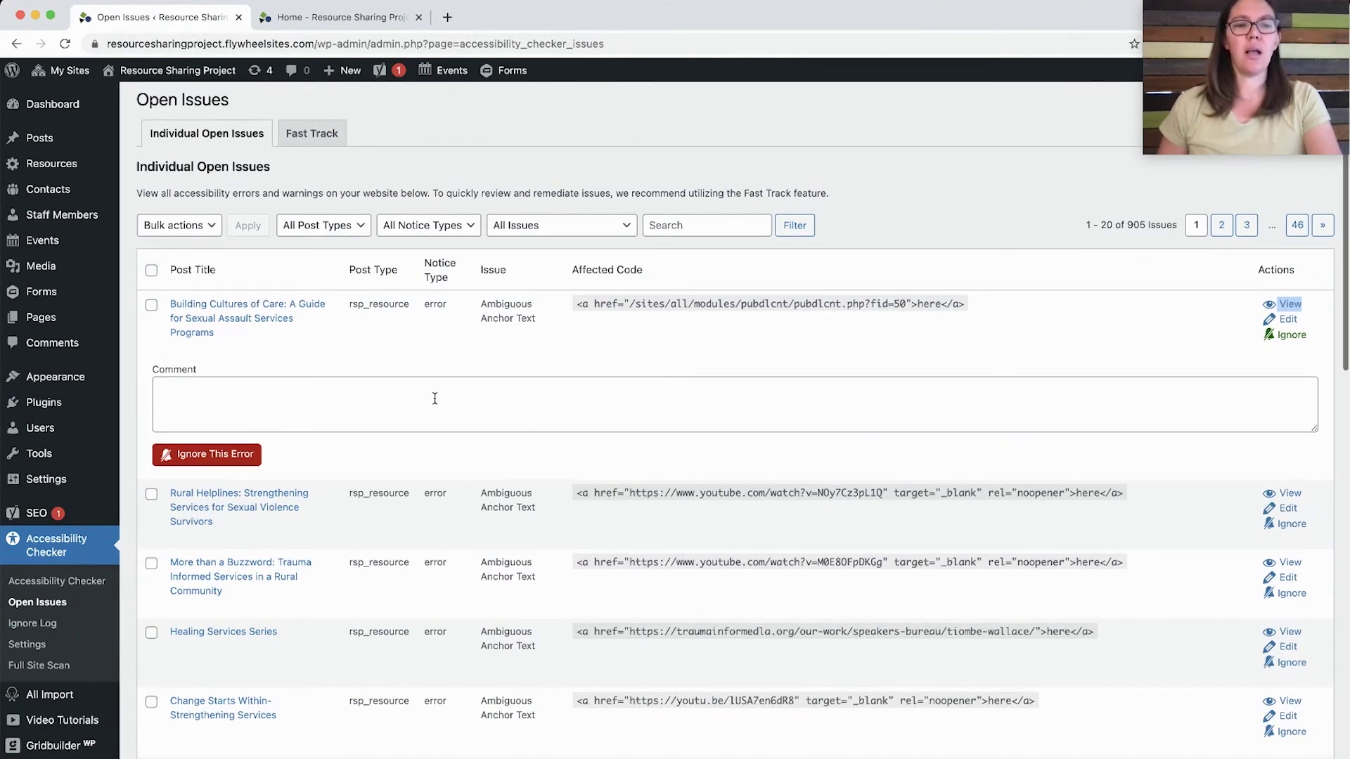
# Check the total number of open issues and look through the individual issues list.
pyautogui.scroll(1, 430, 397)
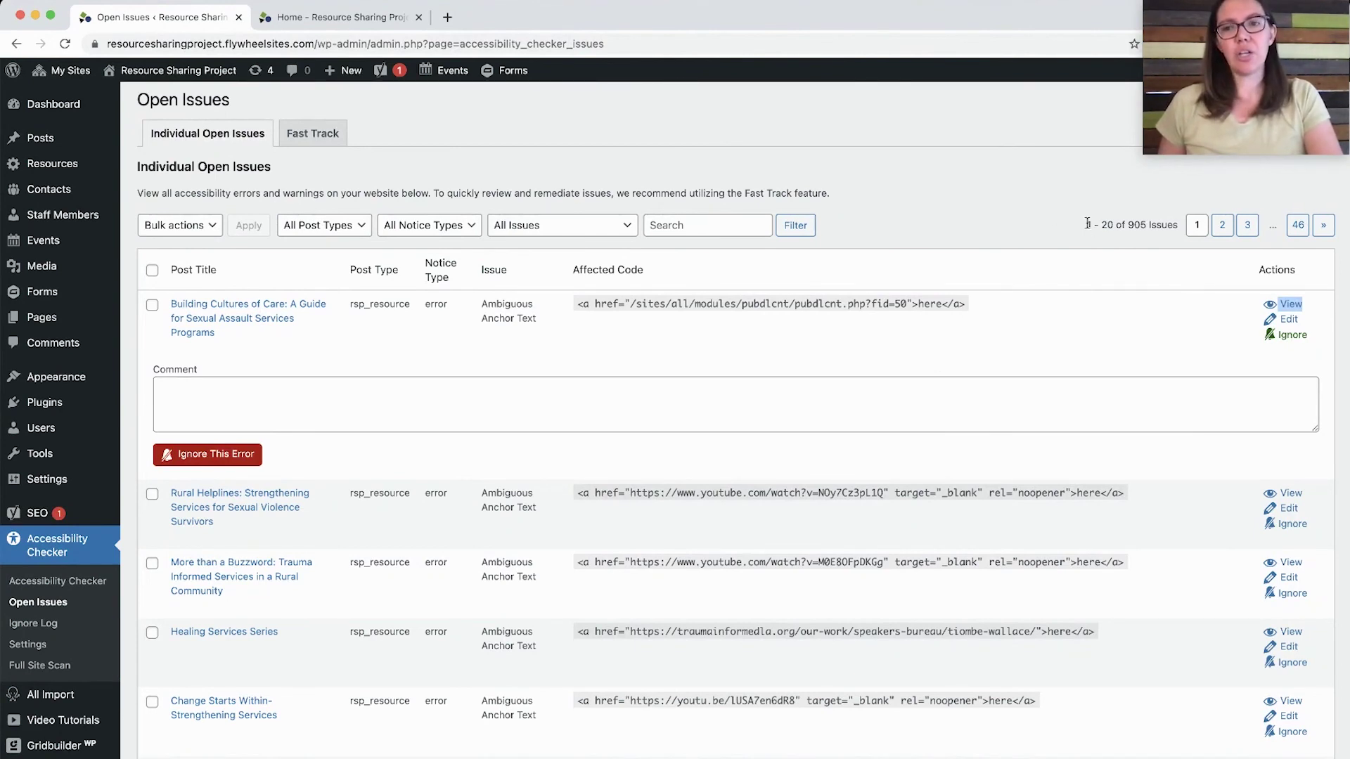
pyautogui.moveTo(1129, 225); pyautogui.dragTo(1175, 225)
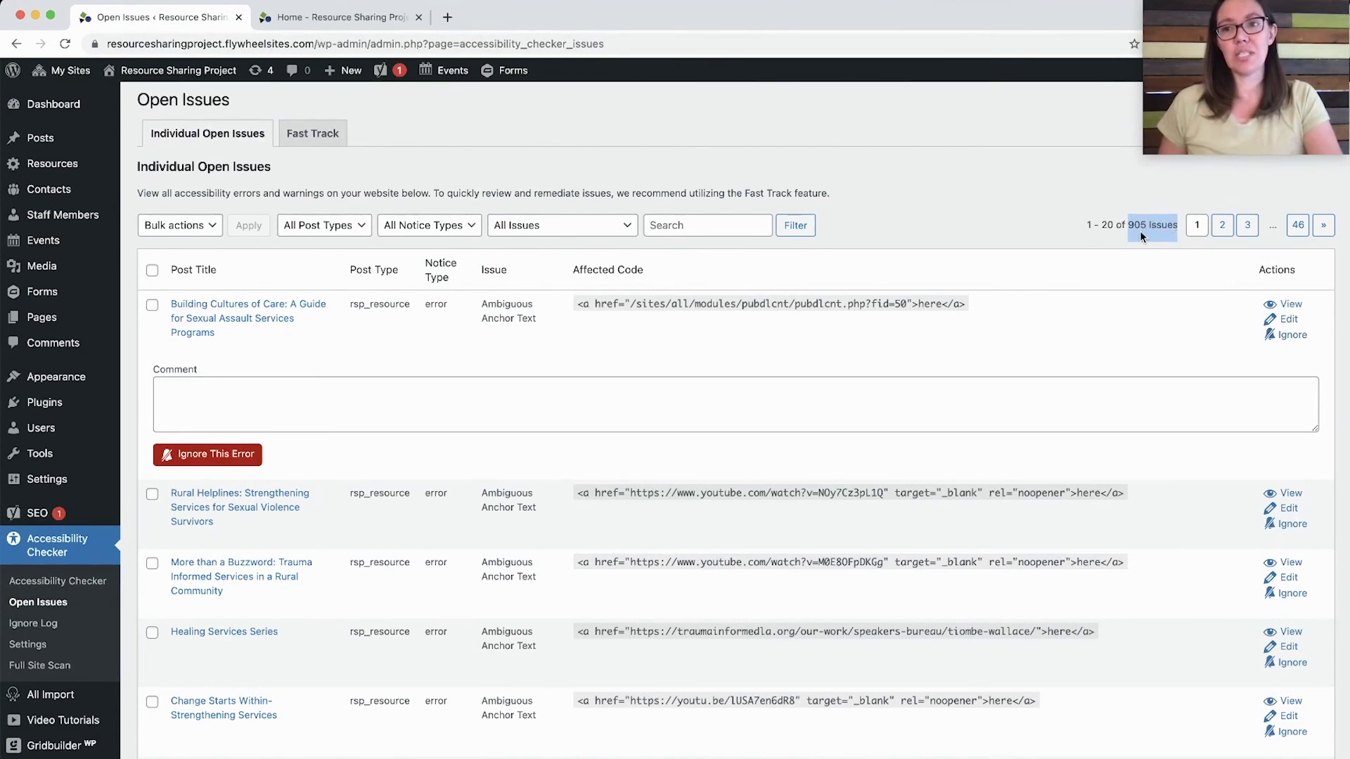
pyautogui.click(1177, 227)
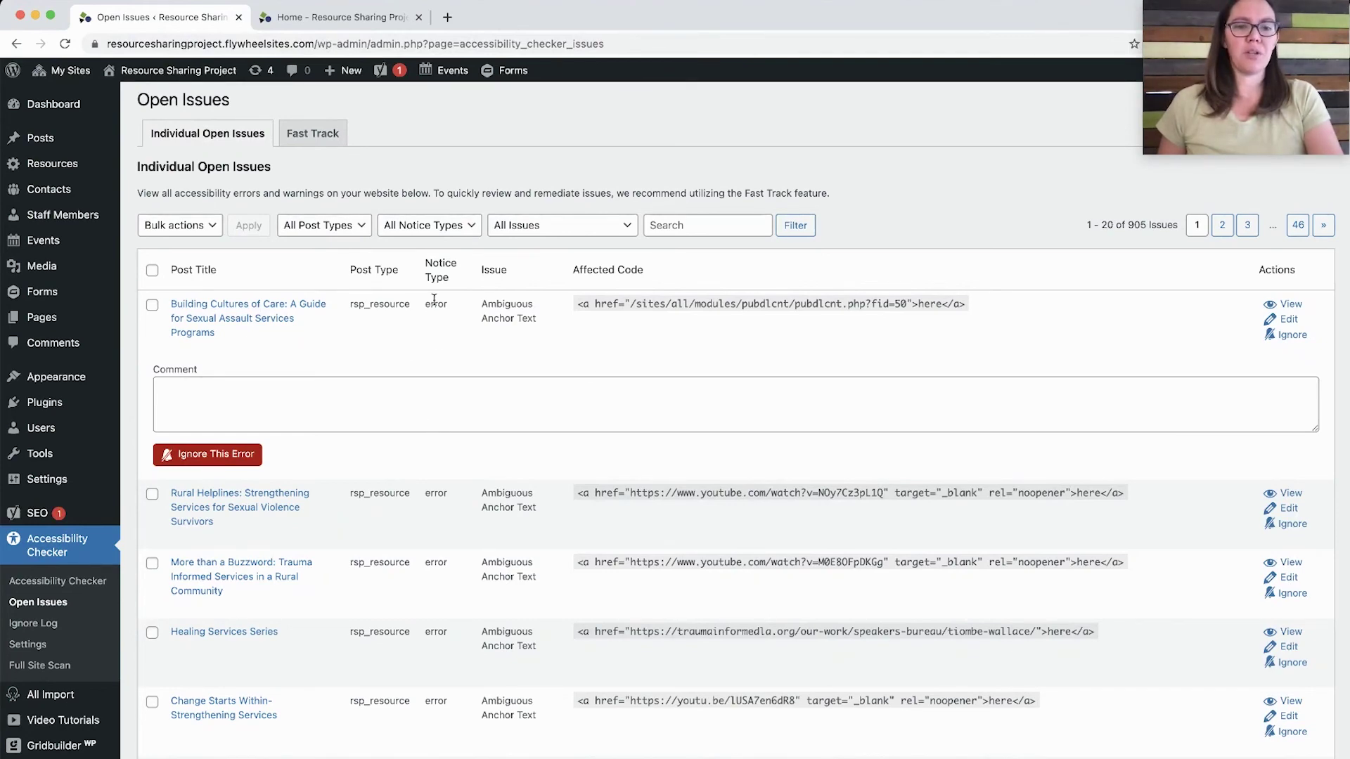
pyautogui.scroll(-4, 474, 520)
pyautogui.scroll(5, 475, 521)
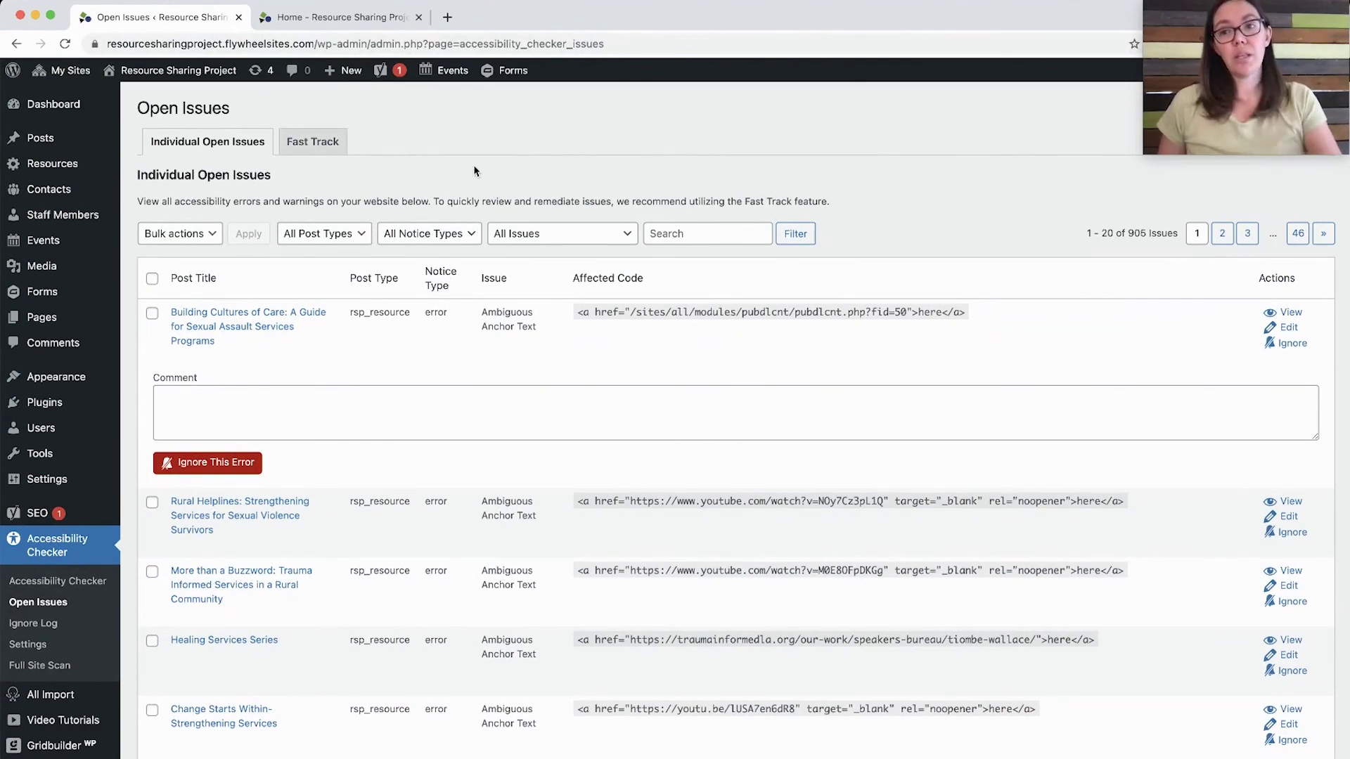
# Show the open issues in the Fast Track view, grouped by affected code.
pyautogui.click(313, 142)
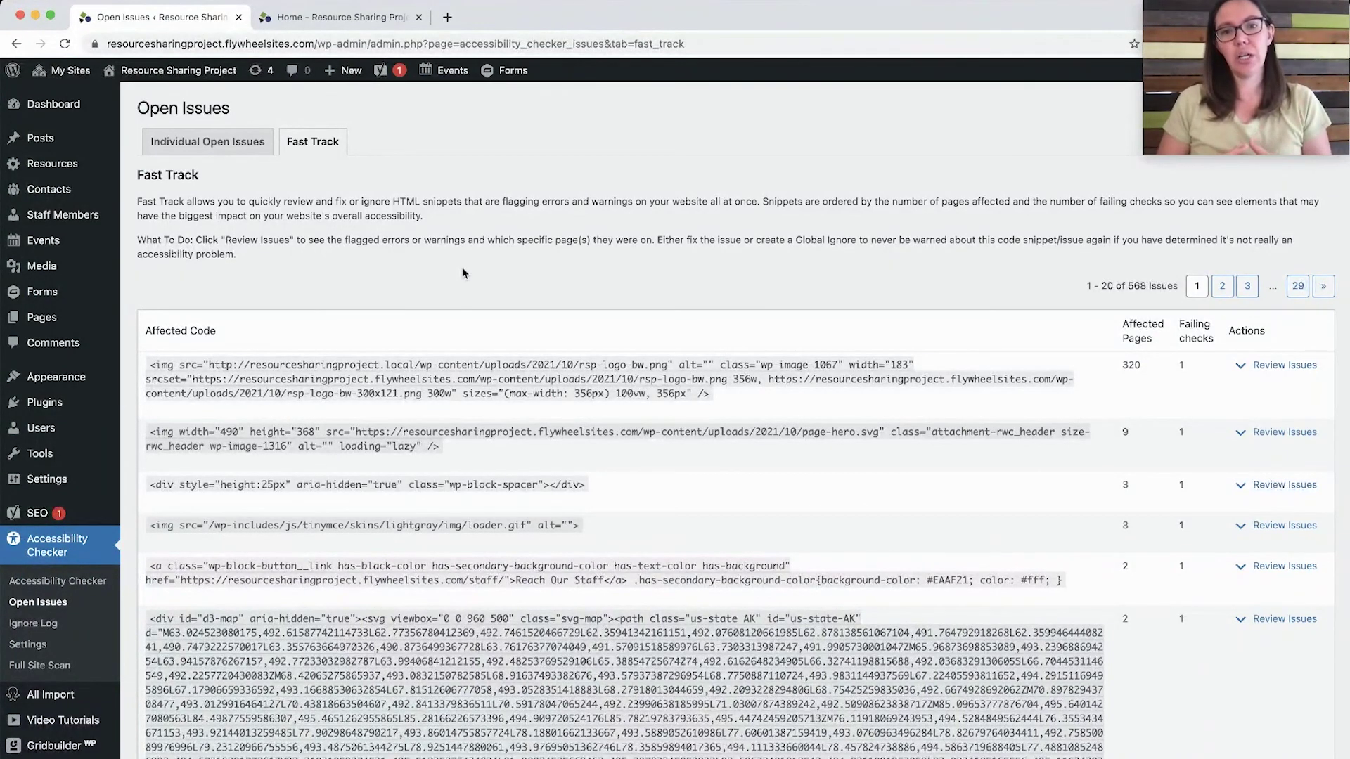
pyautogui.scroll(-1, 504, 229)
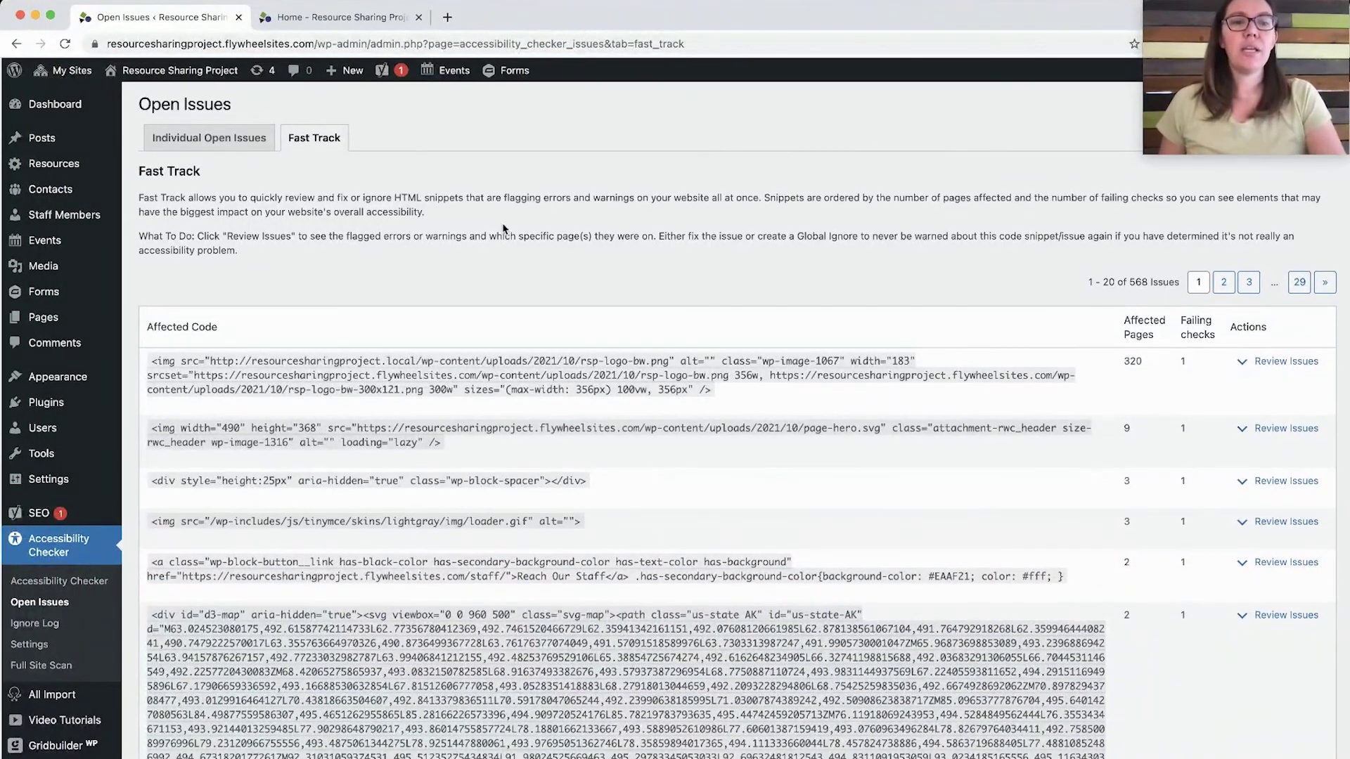
pyautogui.hscroll(1, 511, 237)
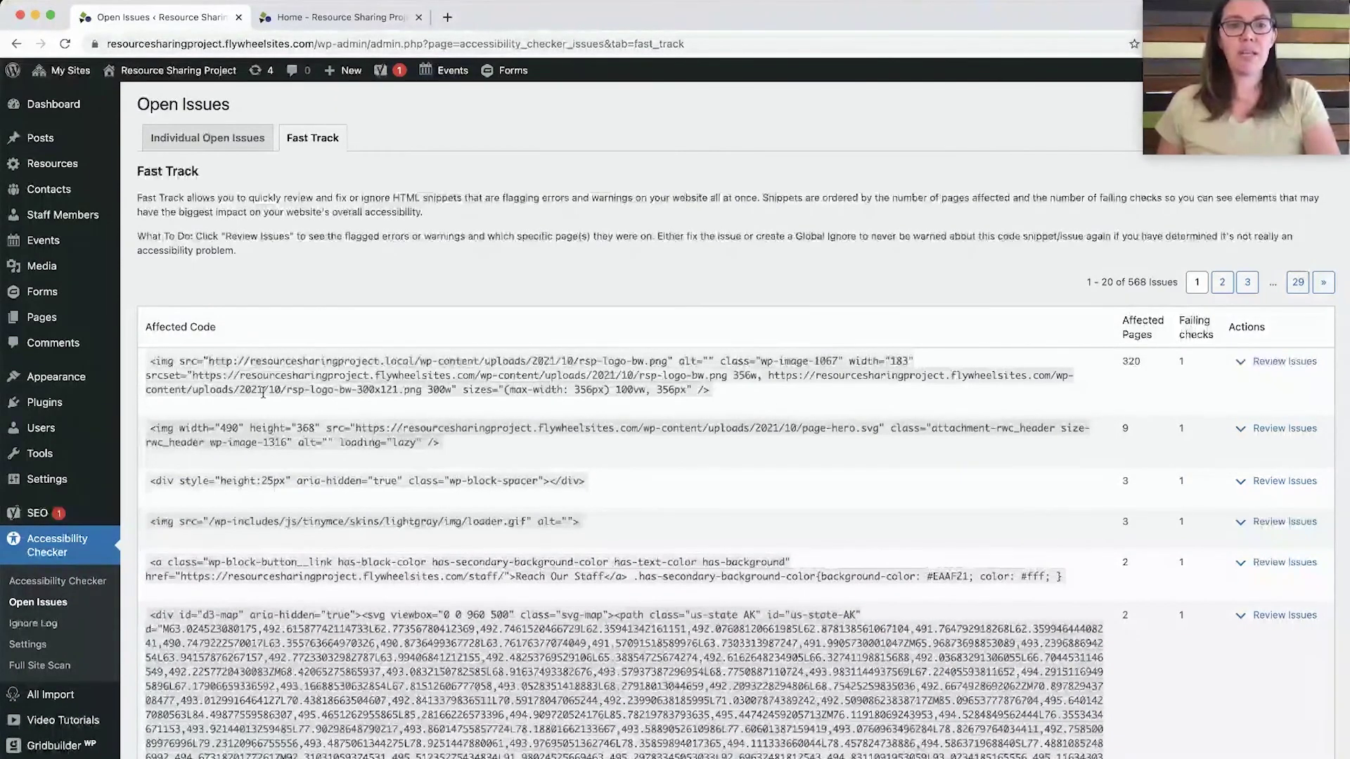
# Open the rsp-logo-bw.png source address from the first snippet in a separate tab, and return to the Fast Track list.
pyautogui.doubleClick(159, 360)
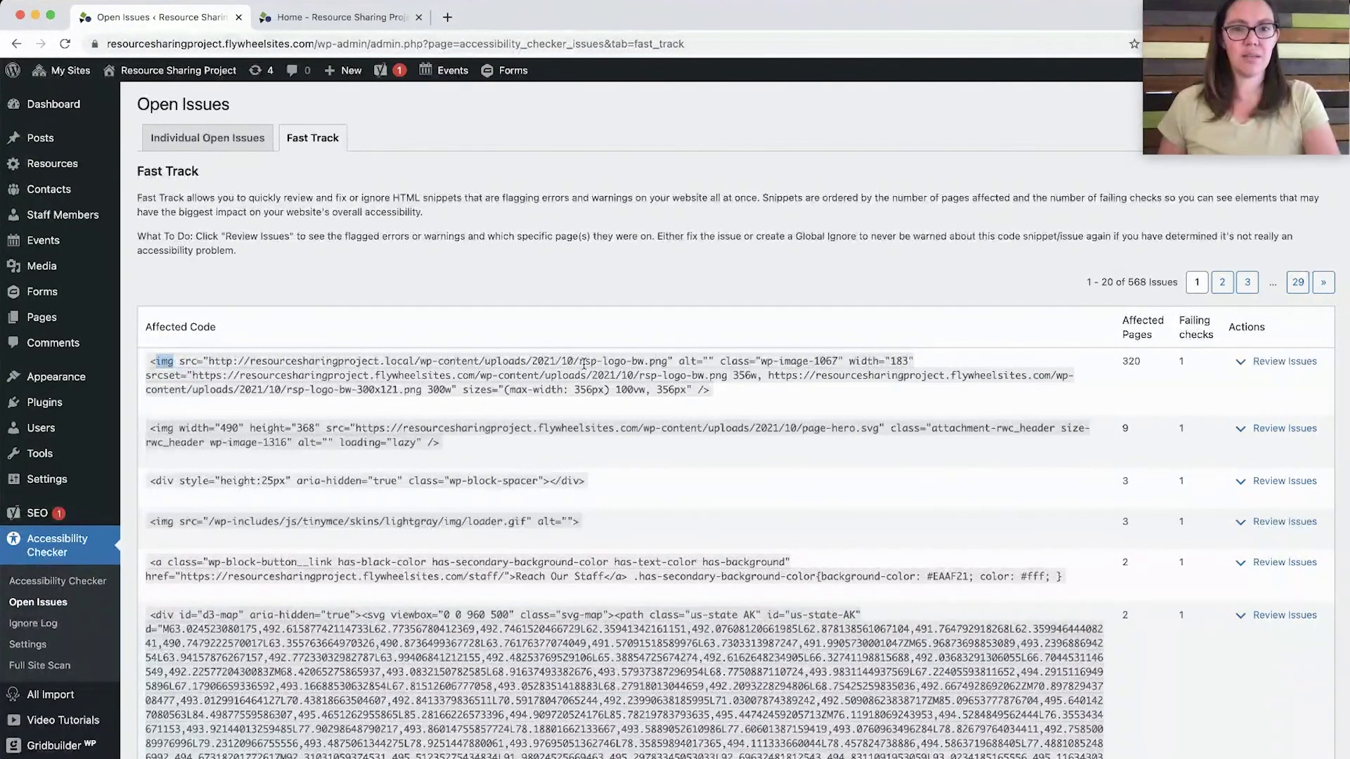
pyautogui.moveTo(209, 362); pyautogui.dragTo(670, 363)
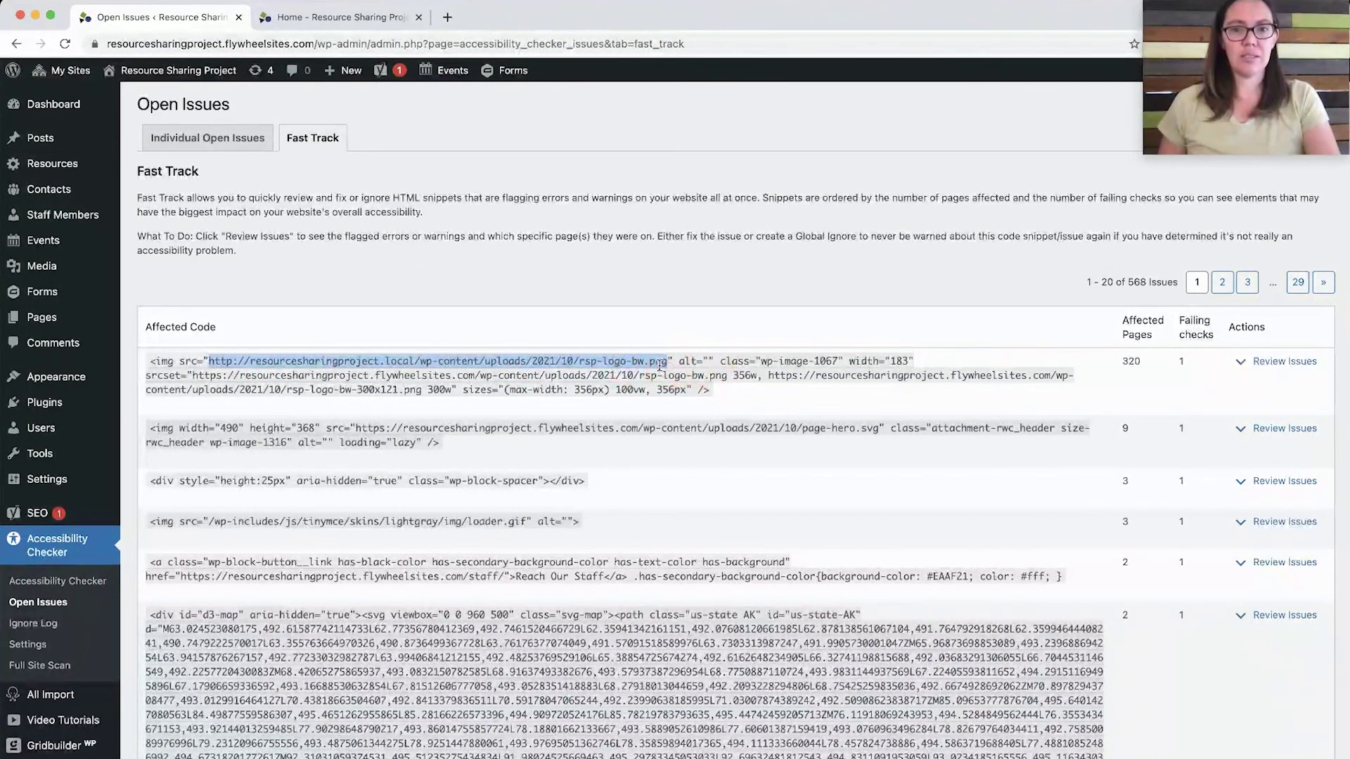
pyautogui.rightClick(664, 367)
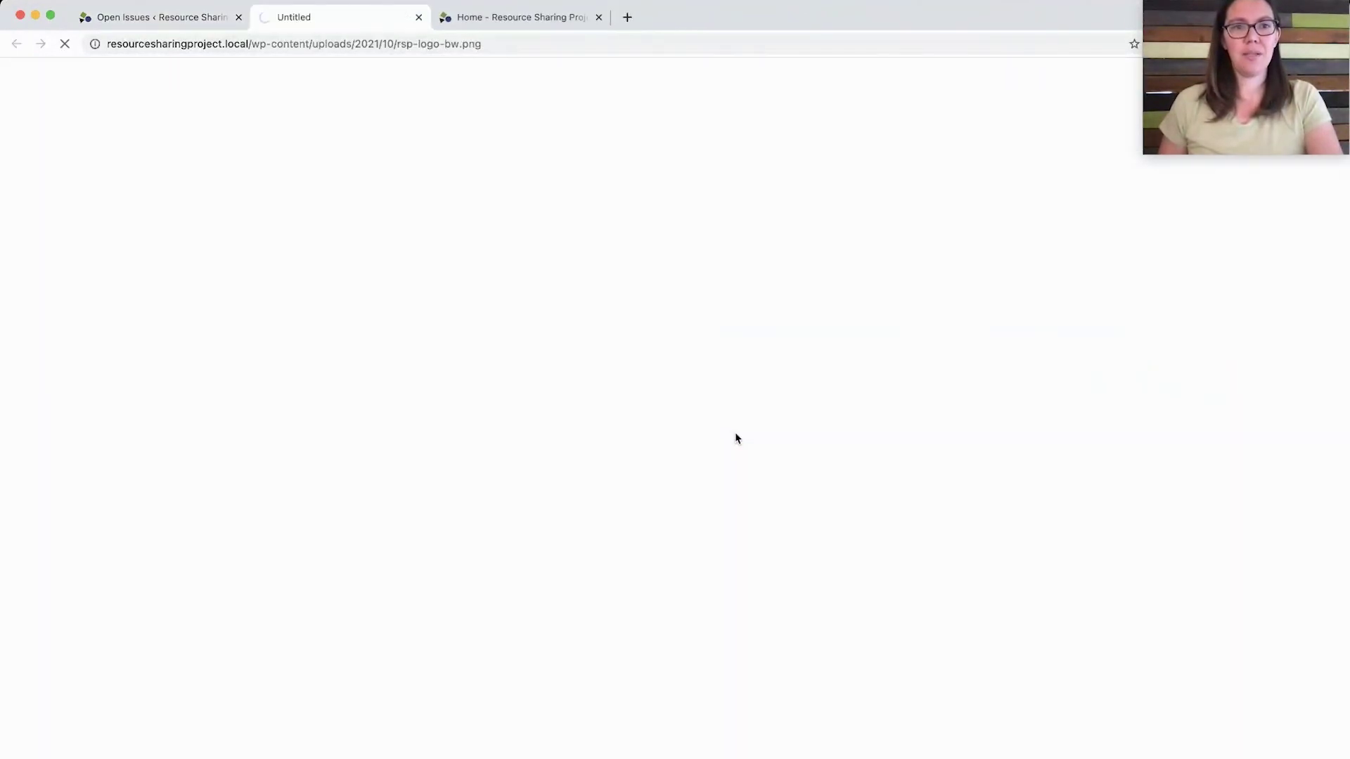
pyautogui.click(166, 17)
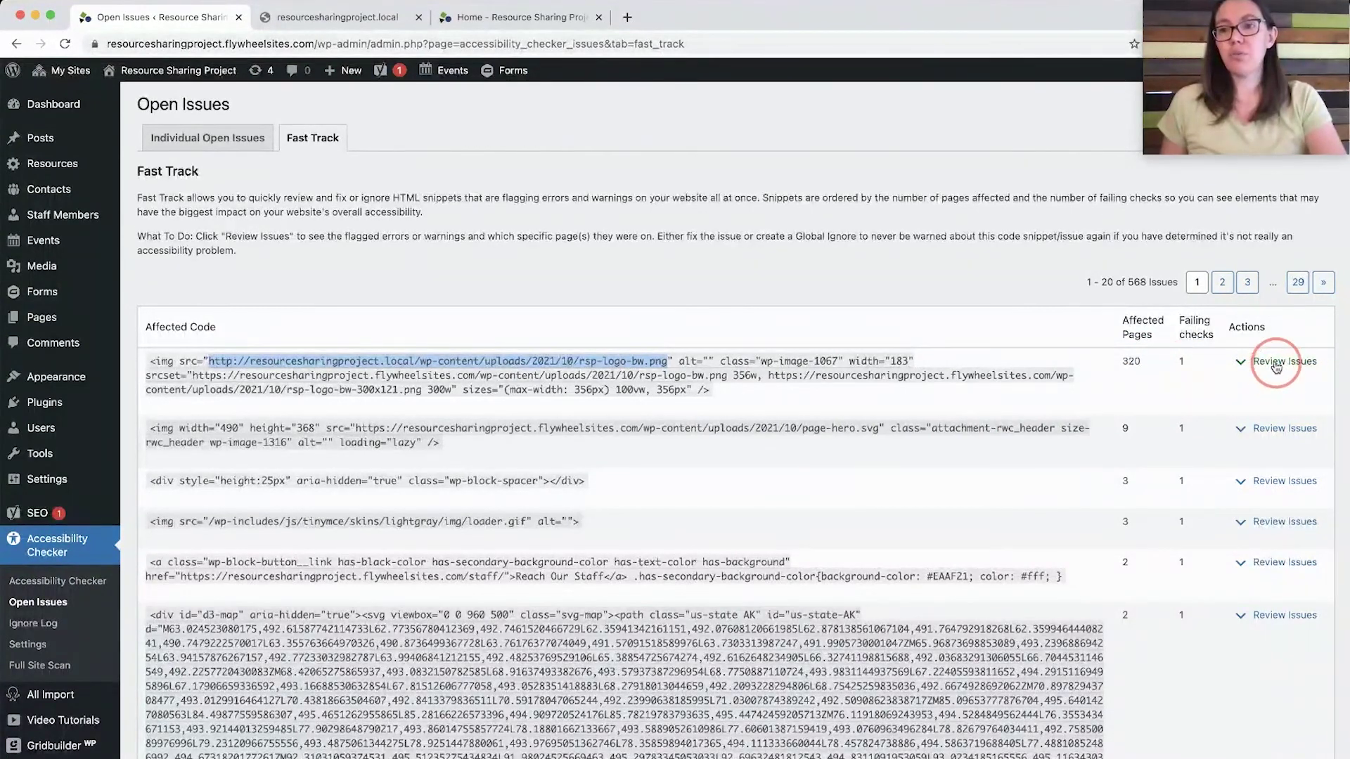
# Expand the flagged checks for the rsp-logo-bw.png snippet and open the documentation for Image Empty Alternative Text.
pyautogui.click(1276, 363)
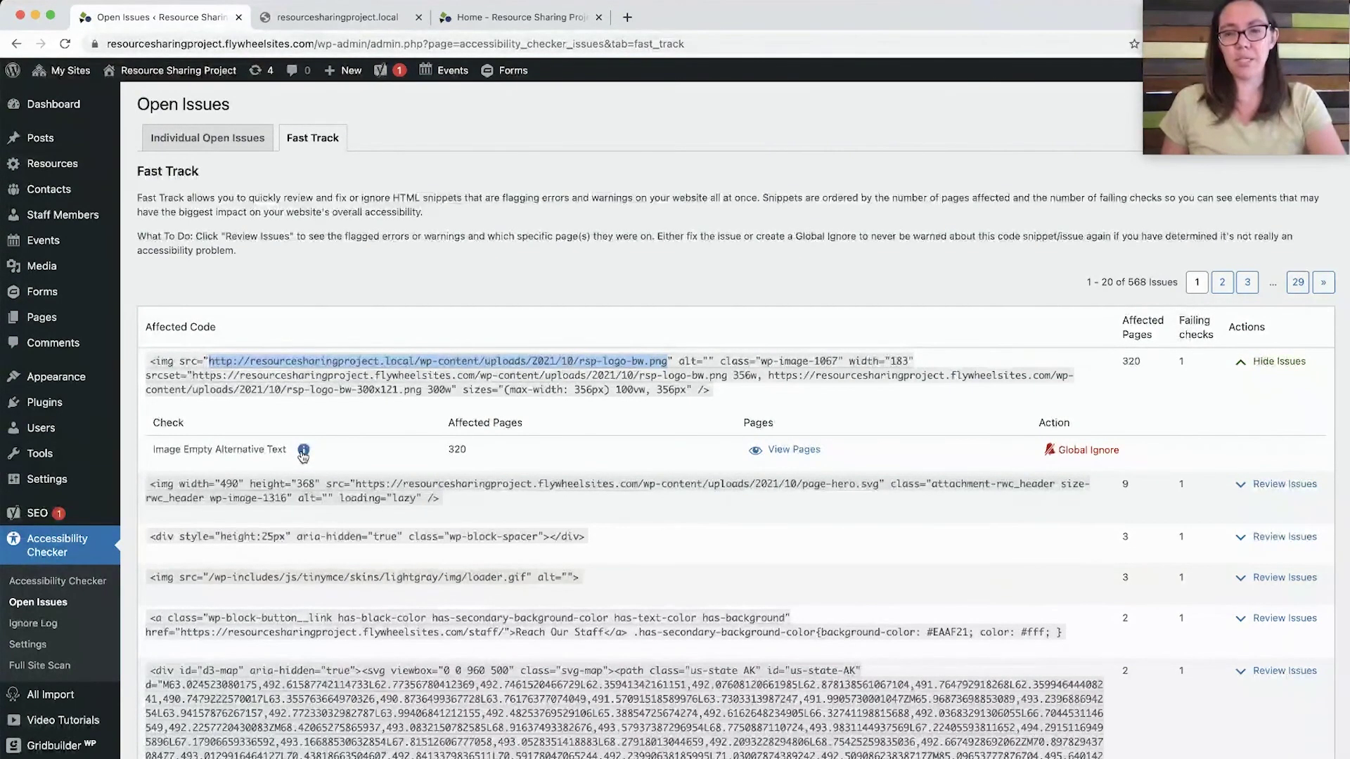
pyautogui.click(303, 450)
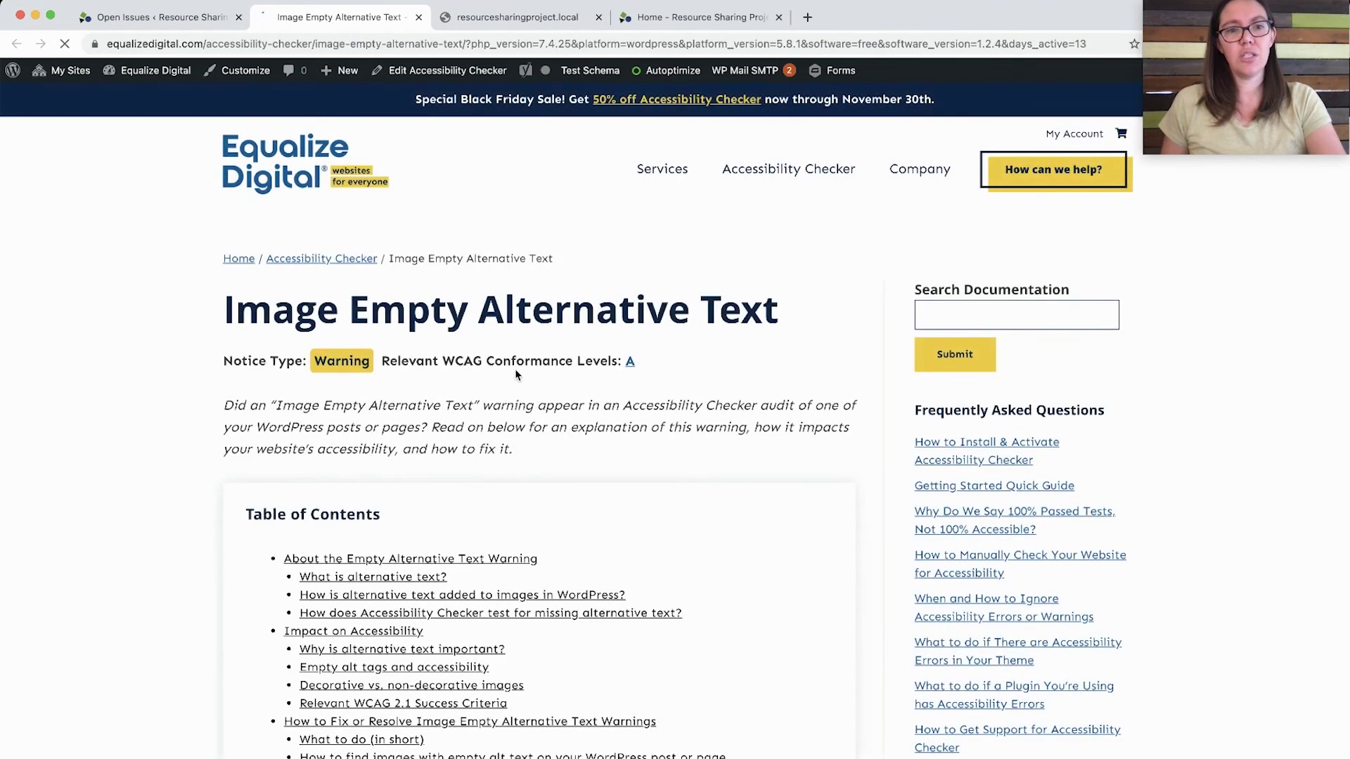
# Read the Image Empty Alternative Text documentation on adding alt text, how it is tested and its accessibility impact, and return to Fast Track.
pyautogui.scroll(-3, 623, 339)
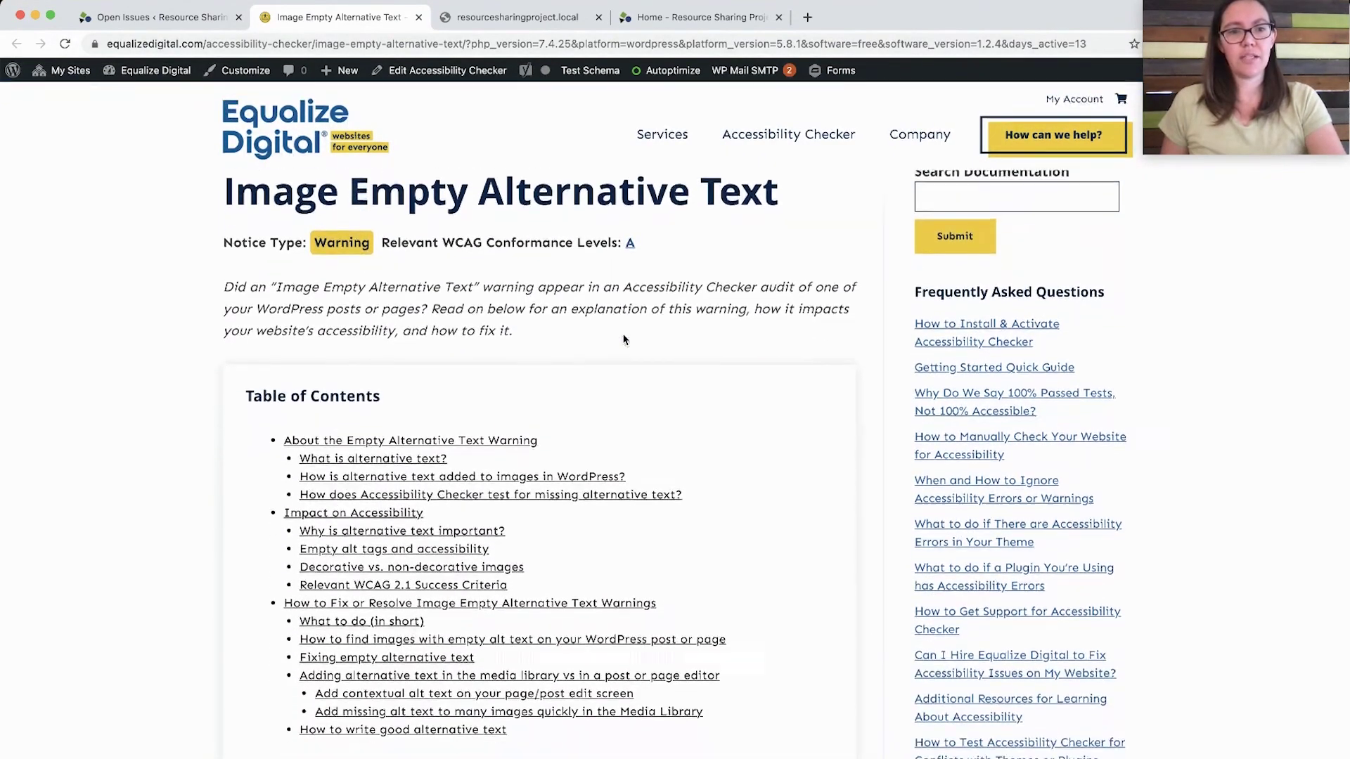
pyautogui.scroll(-3, 623, 339)
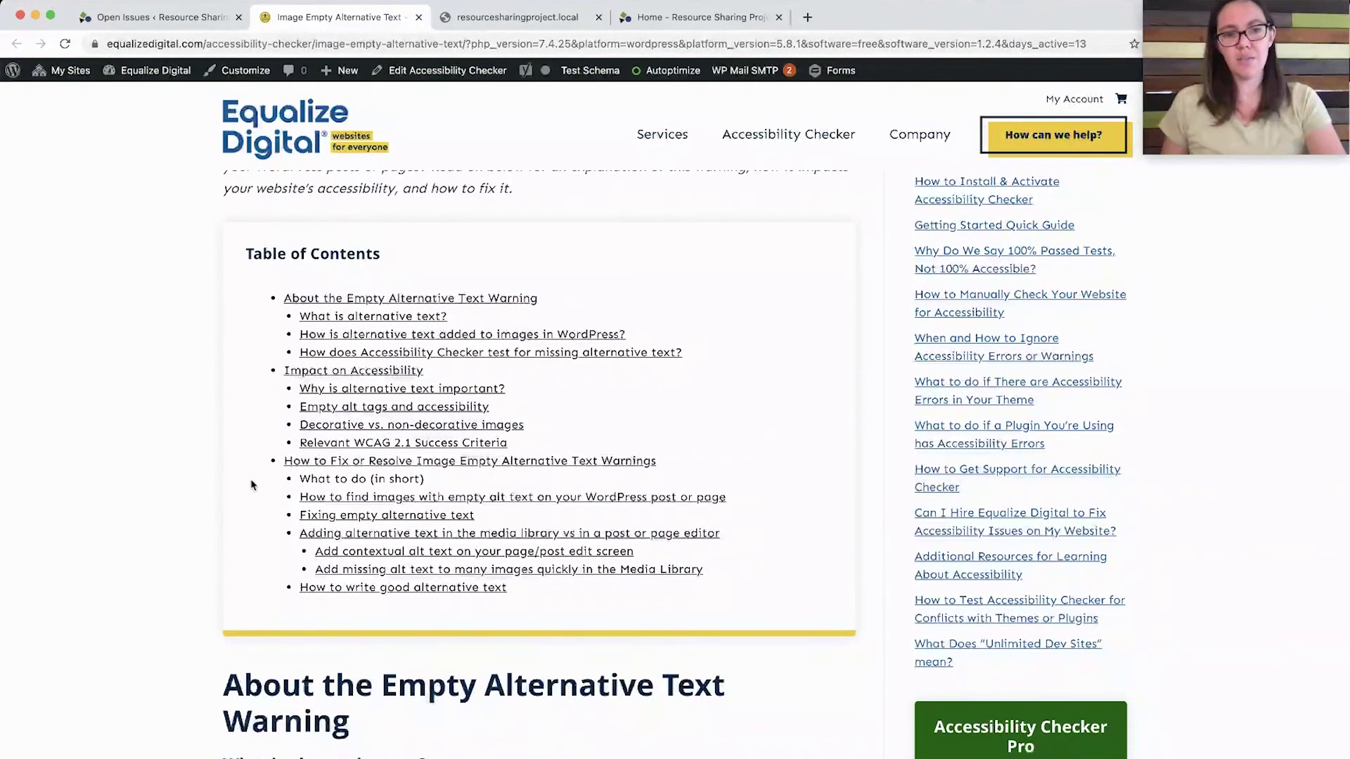
pyautogui.scroll(-10, 186, 492)
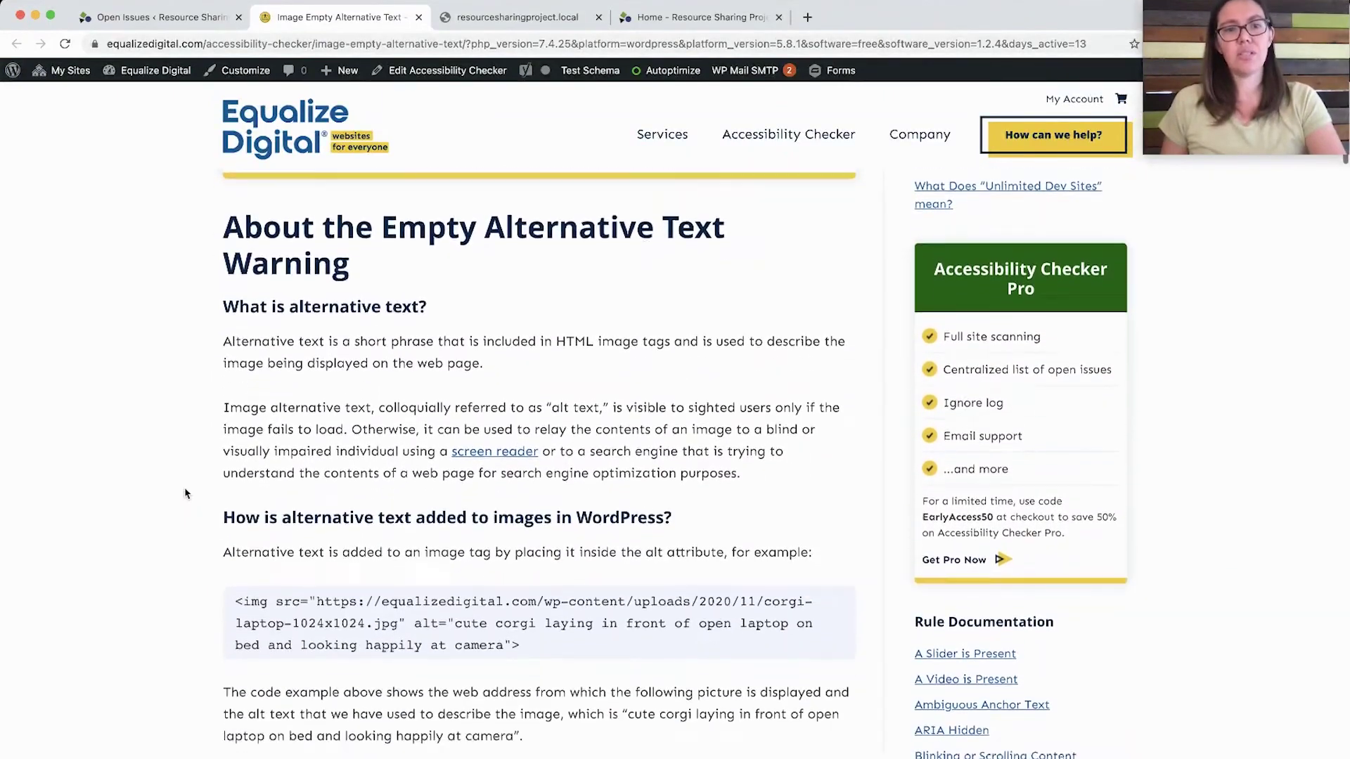
pyautogui.scroll(-3, 197, 506)
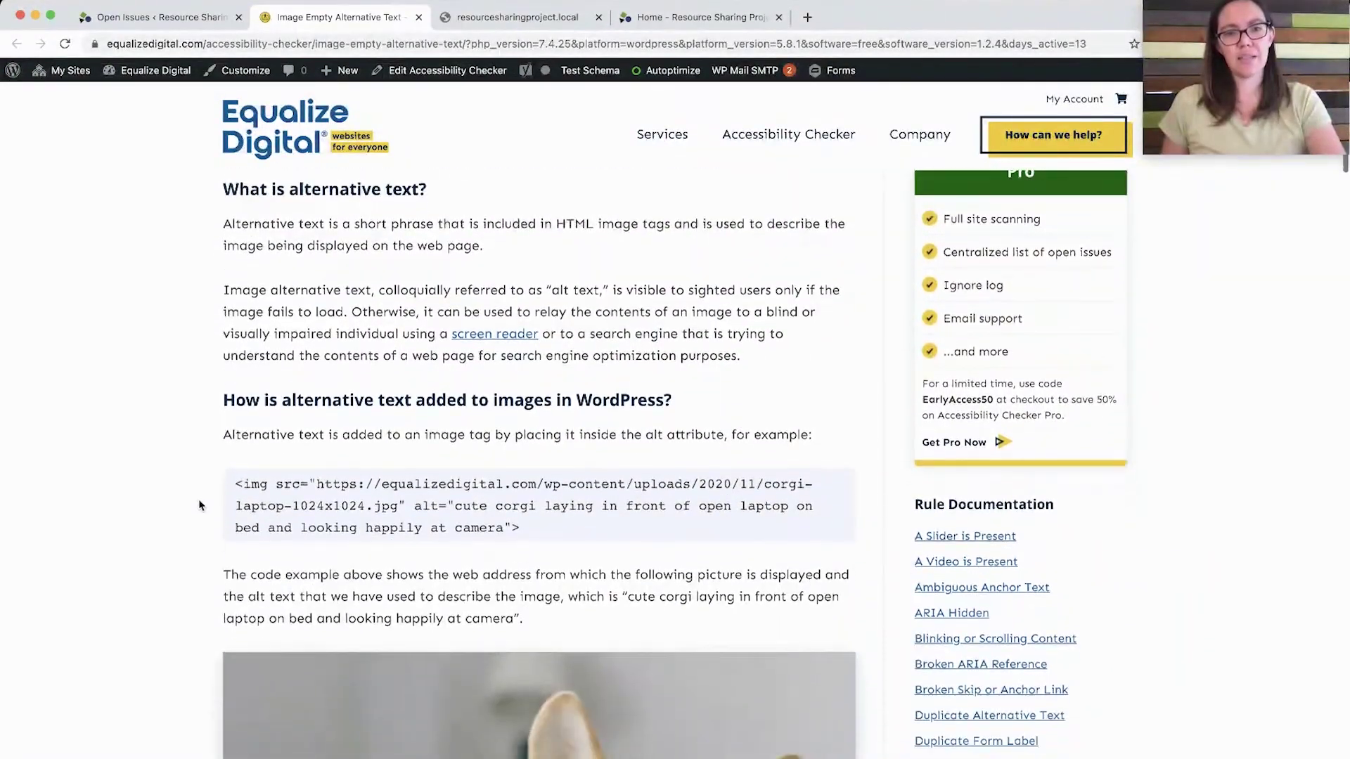
pyautogui.scroll(-10, 199, 504)
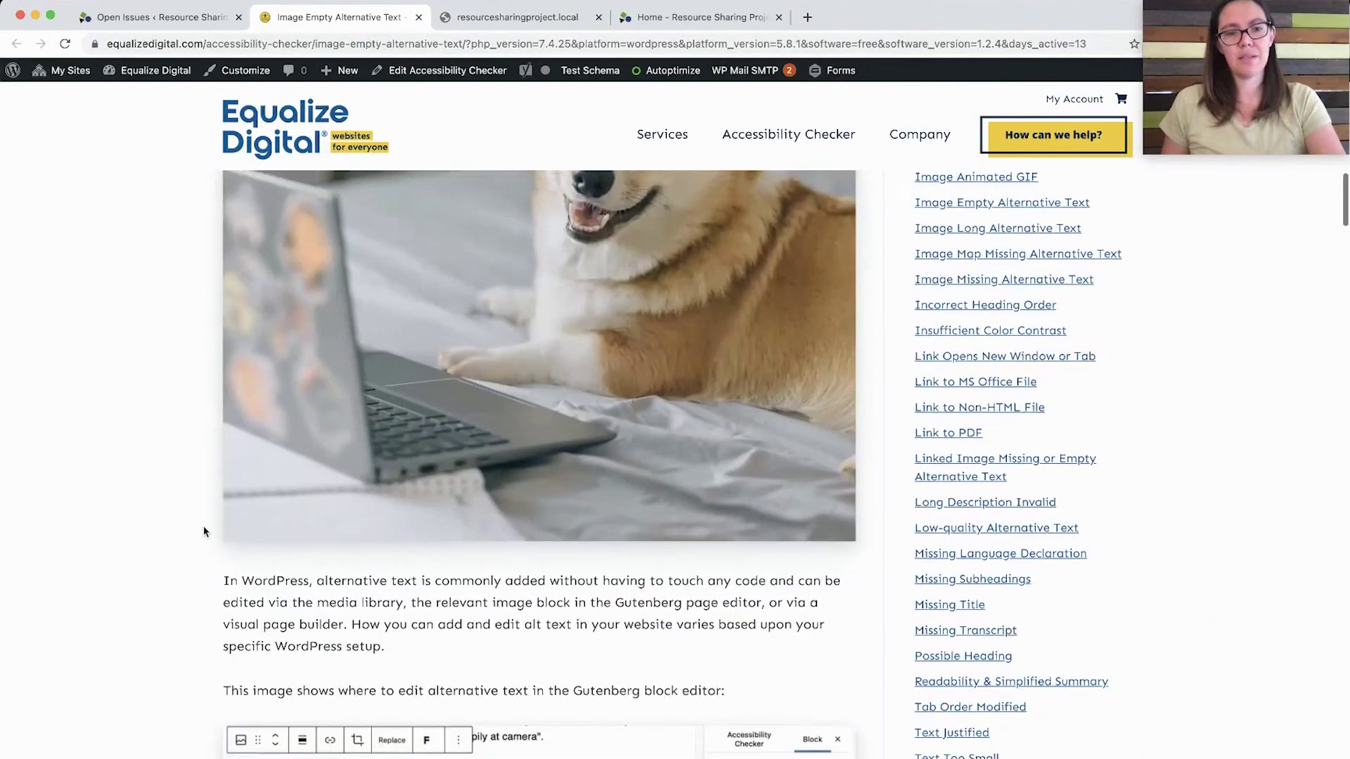
pyautogui.scroll(-10, 204, 532)
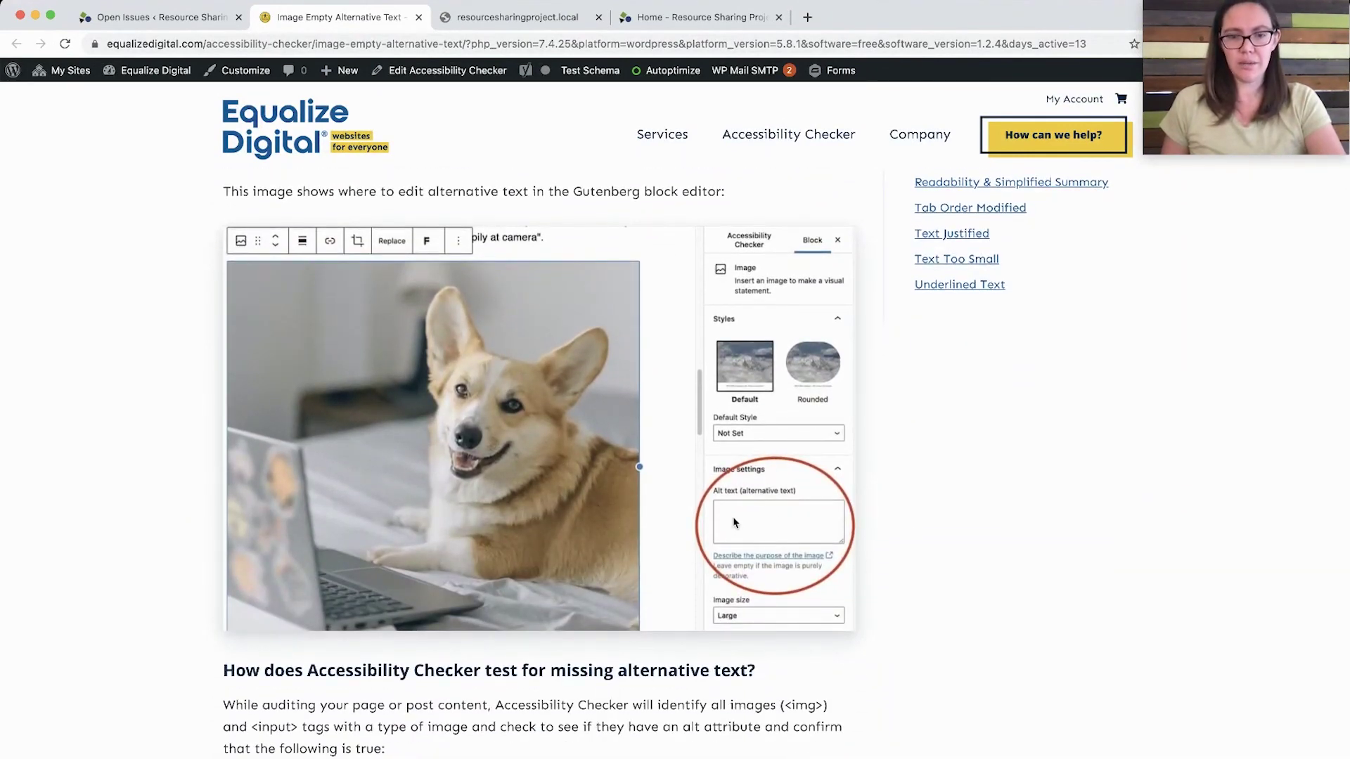
pyautogui.scroll(-1, 576, 676)
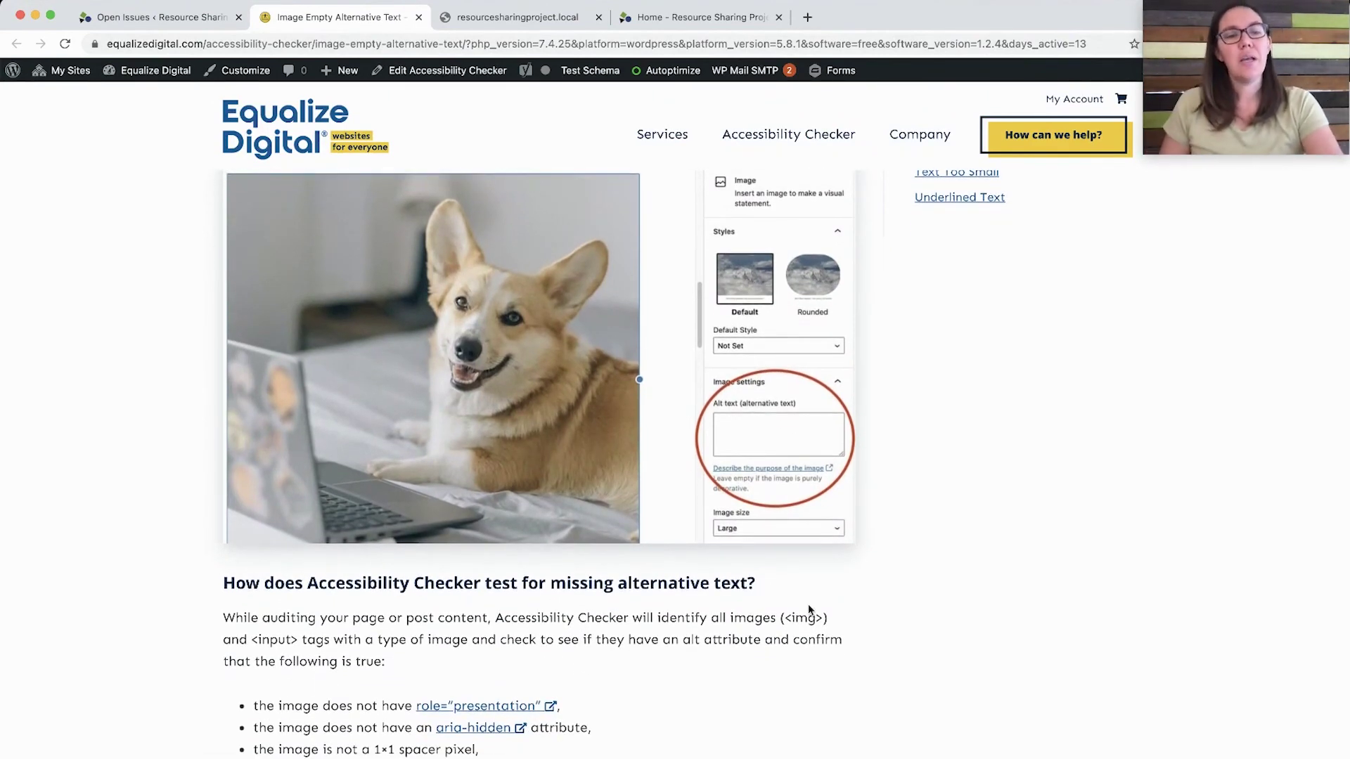
pyautogui.scroll(-3, 702, 661)
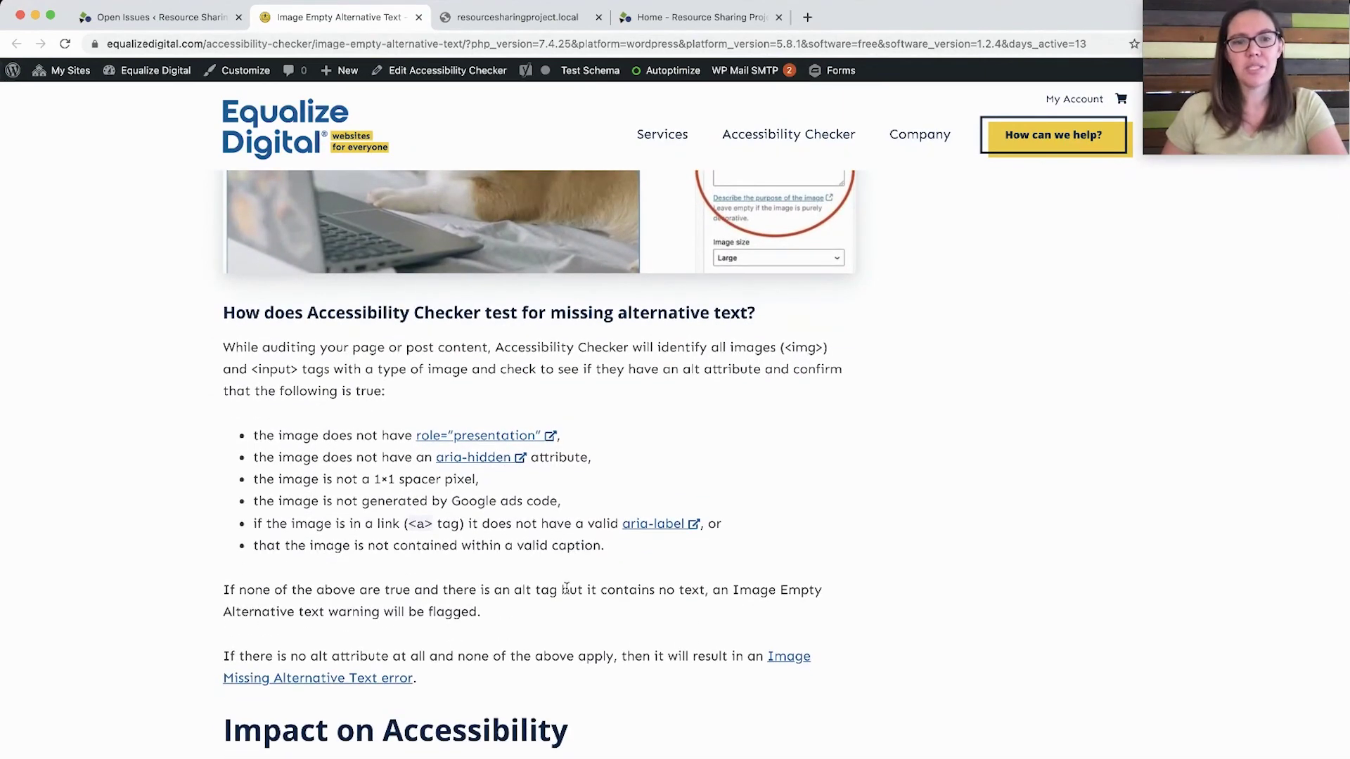
pyautogui.scroll(-2, 566, 589)
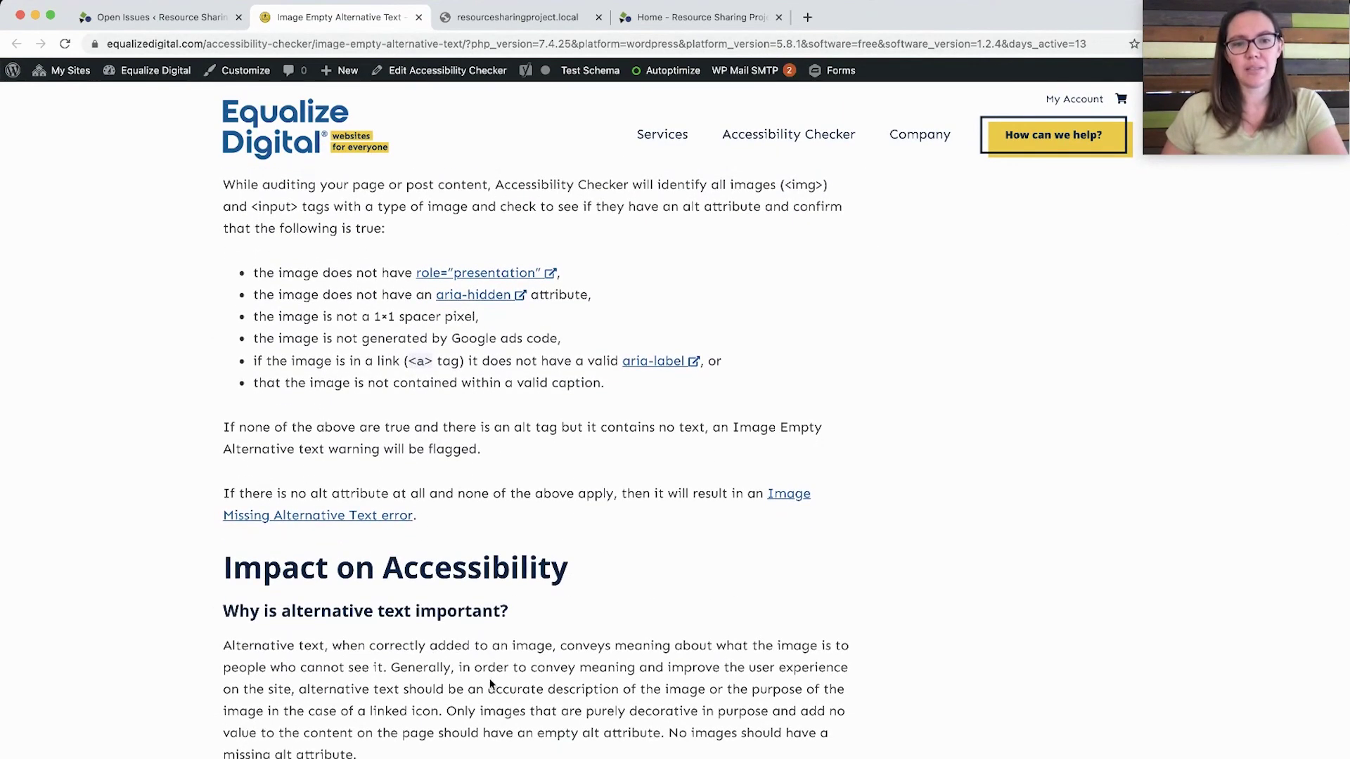
pyautogui.scroll(-3, 494, 670)
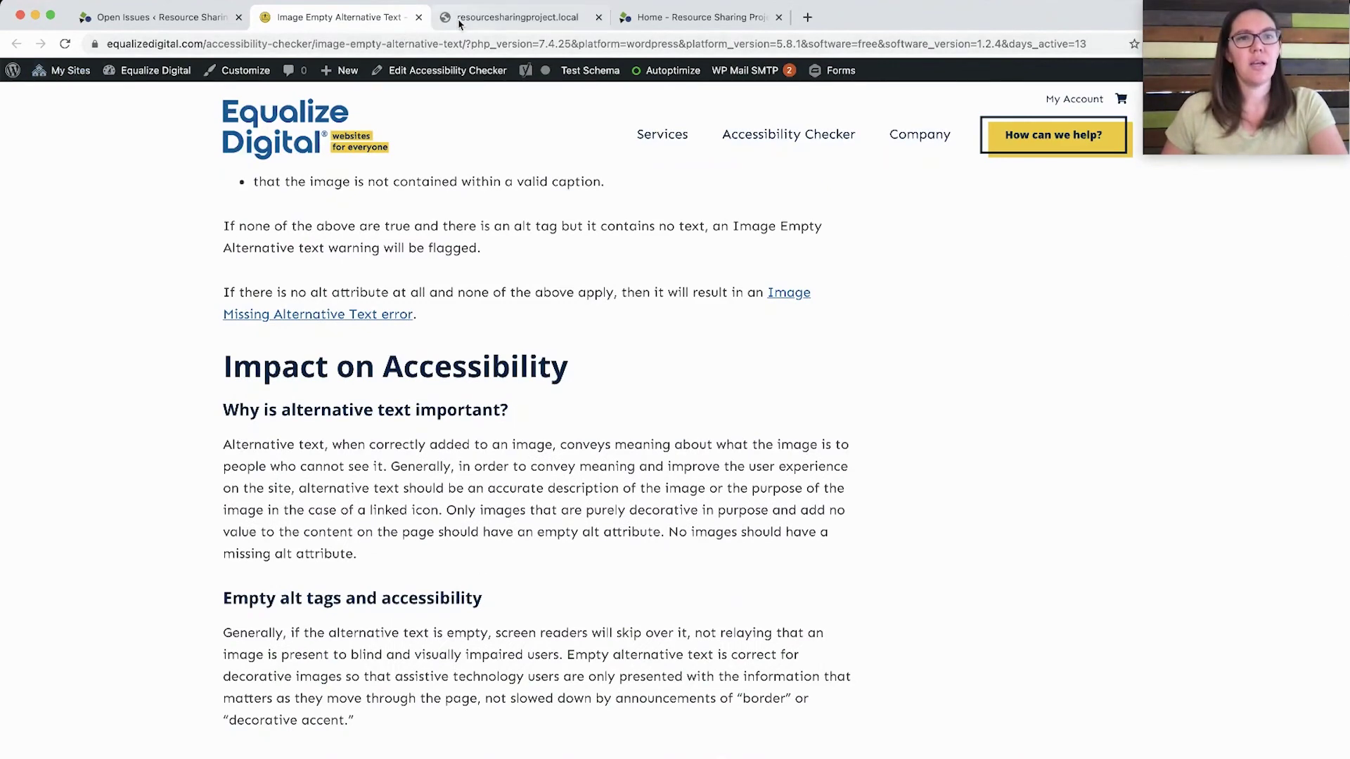
pyautogui.click(418, 16)
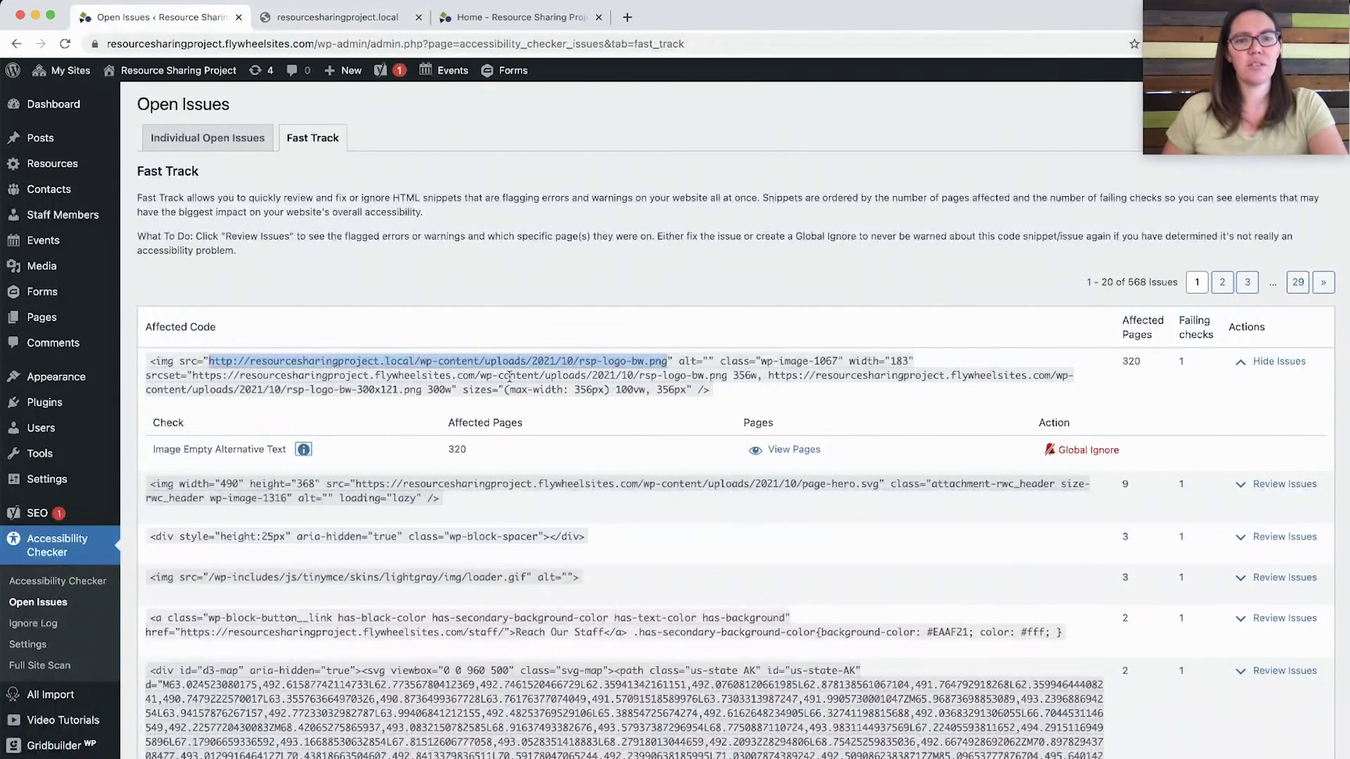
# List the pages affected by the logo's Image Empty Alternative Text check and look through them.
pyautogui.click(333, 455)
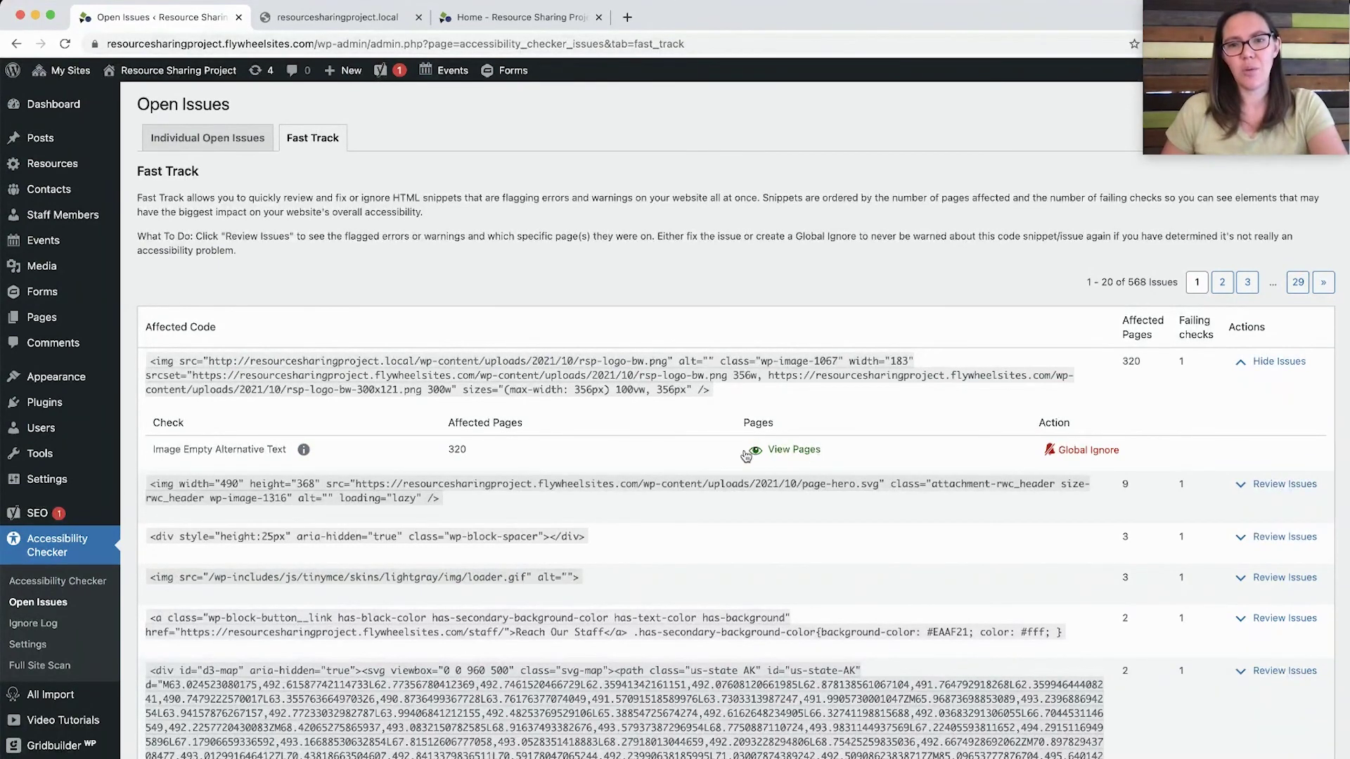
pyautogui.click(818, 454)
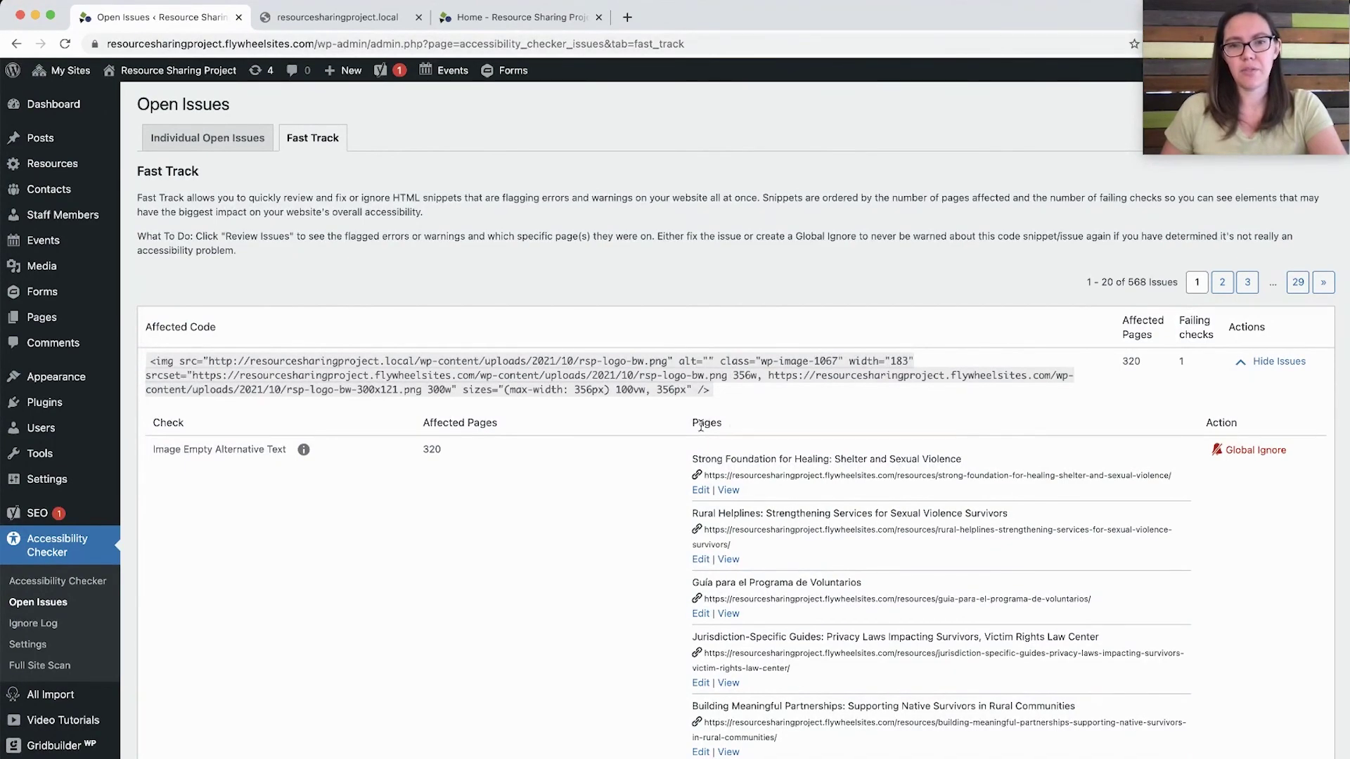
pyautogui.scroll(-1, 826, 526)
pyautogui.scroll(-10, 827, 528)
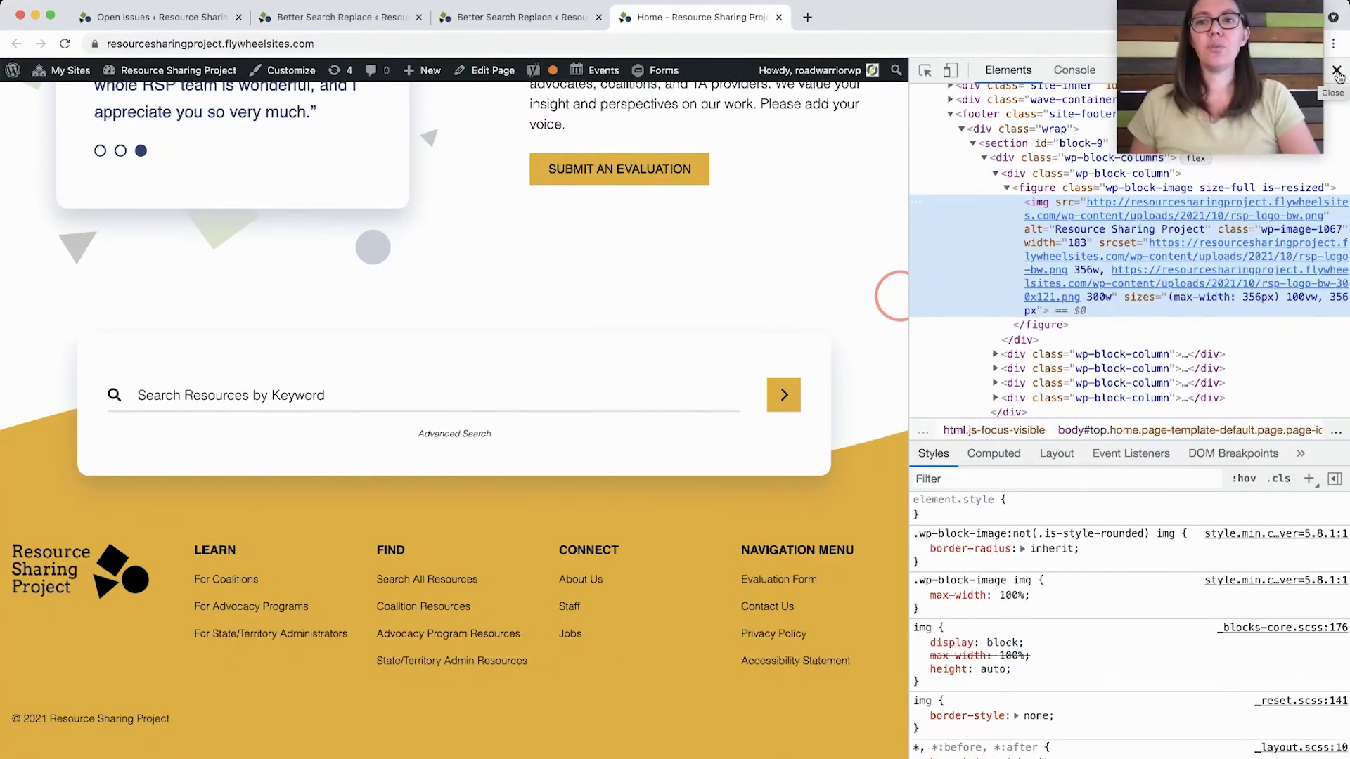
# Close the developer tools on the home page, and return to the Fast Track list and reload it.
pyautogui.click(1338, 74)
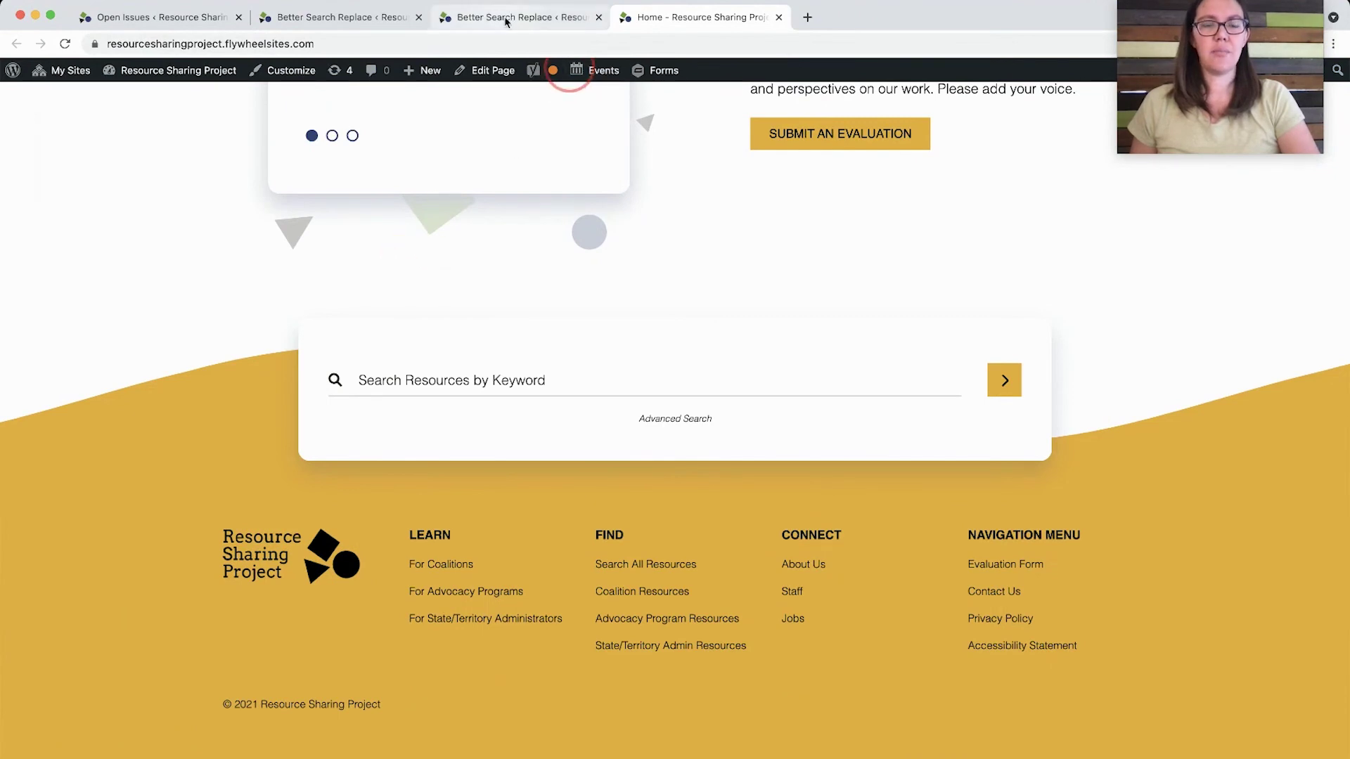
pyautogui.click(140, 26)
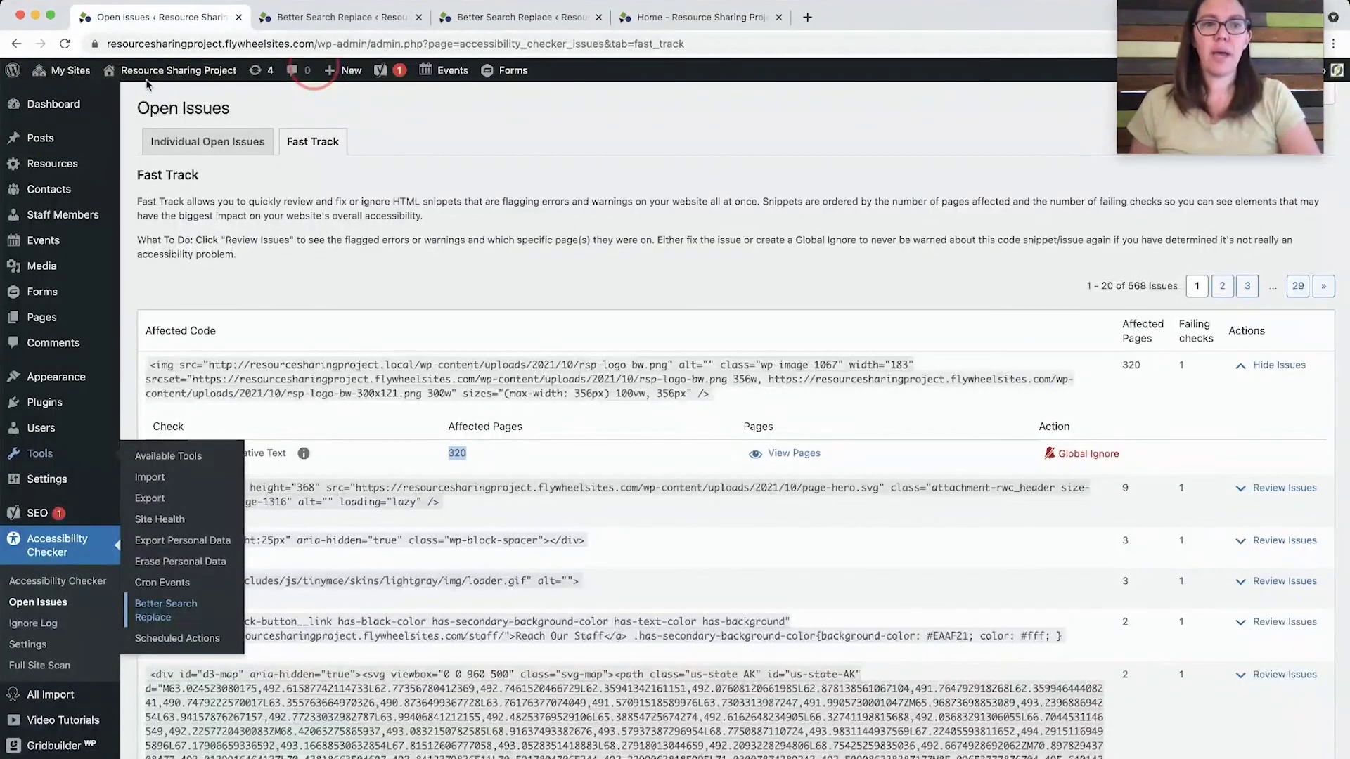
pyautogui.click(534, 231)
pyautogui.press('super+r')
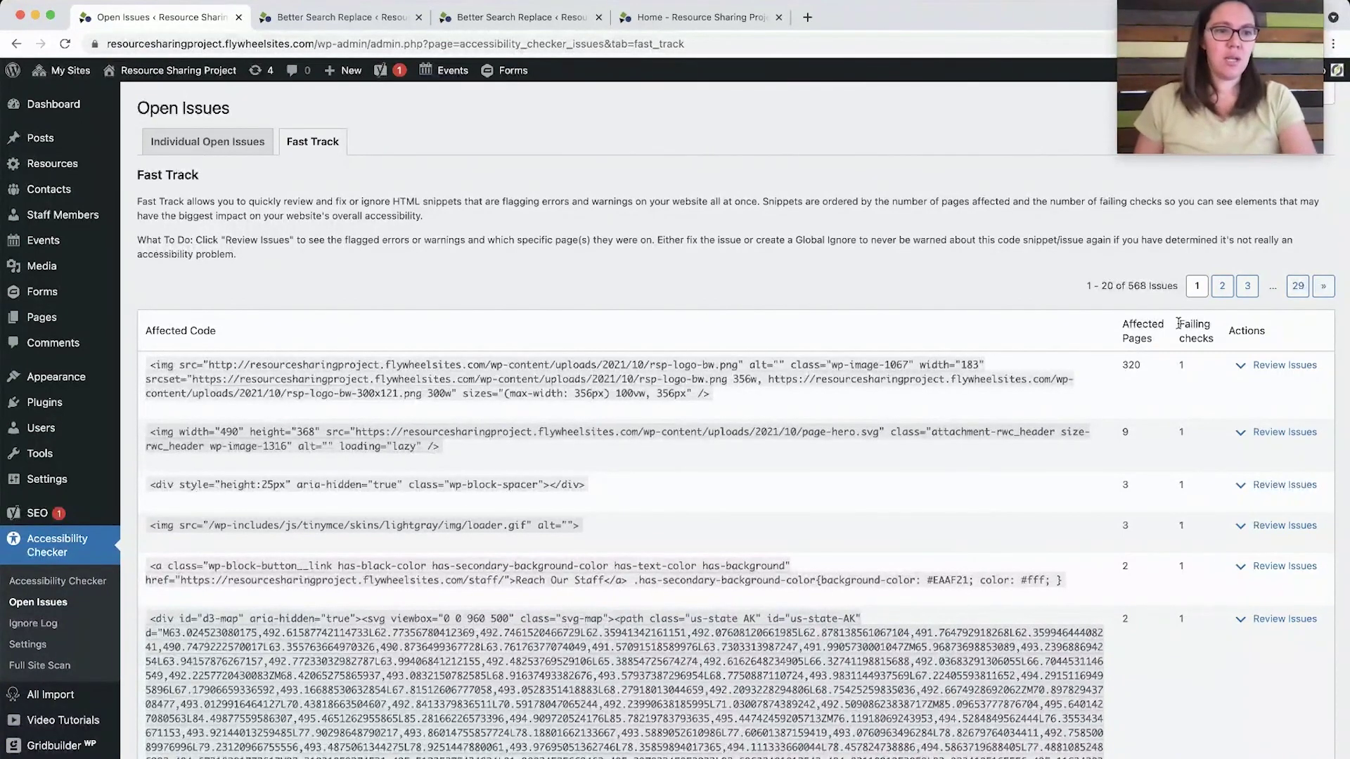
# Open the Full Site Scan page in a separate tab and switch to it.
pyautogui.rightClick(45, 668)
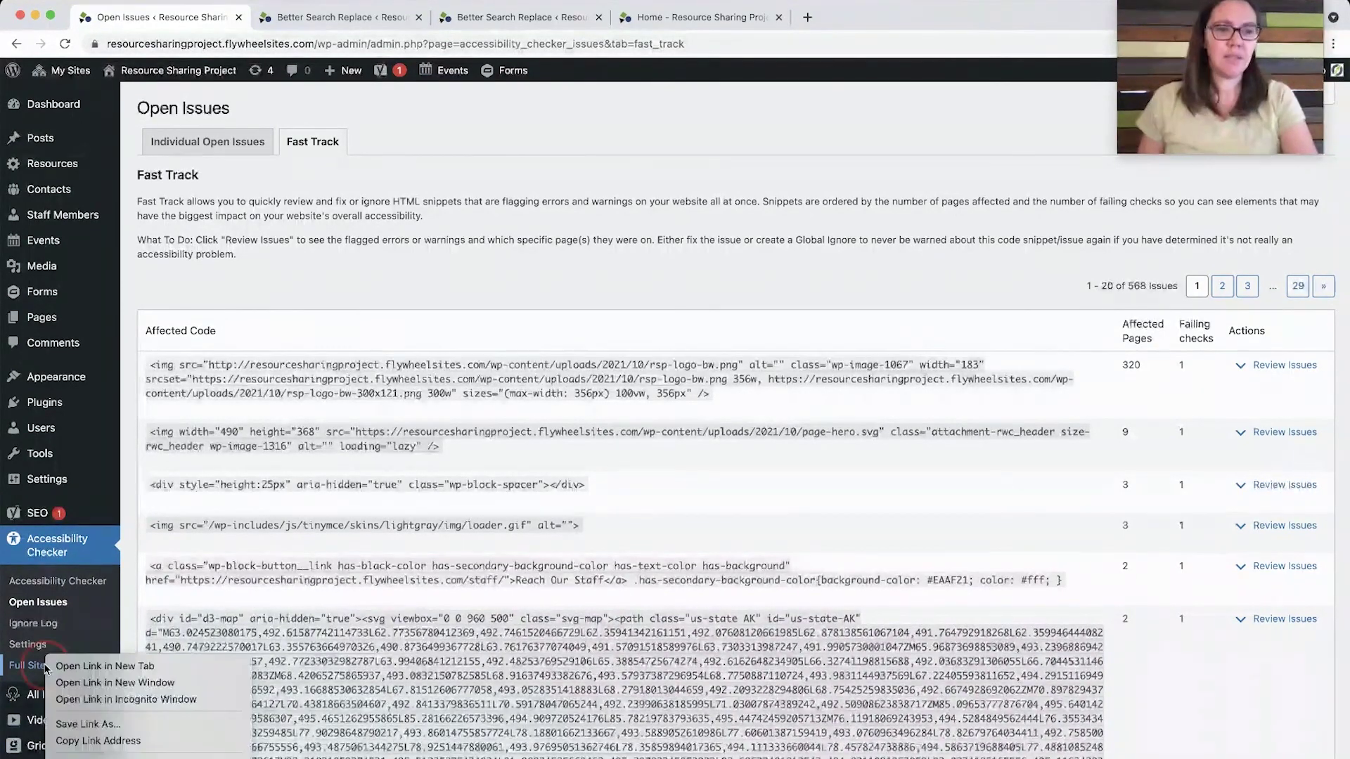
pyautogui.click(77, 673)
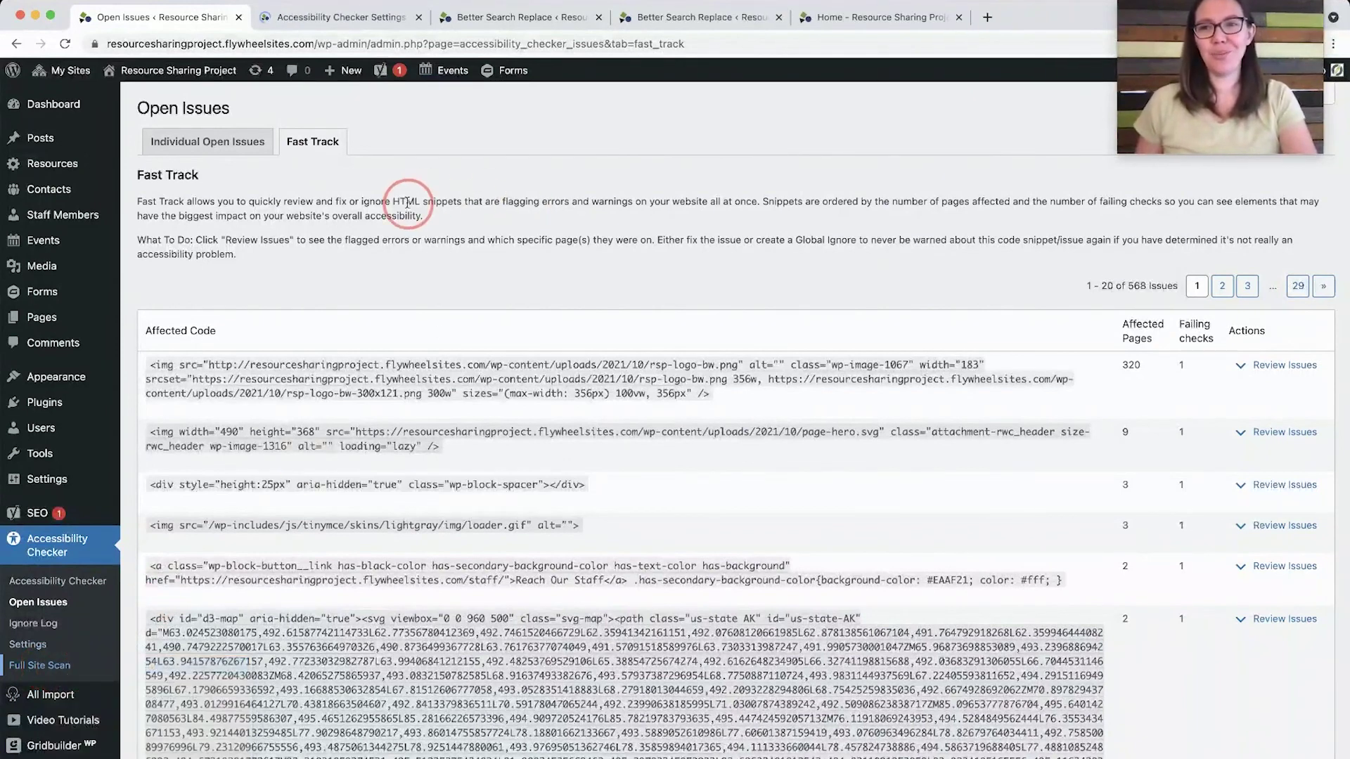
pyautogui.click(323, 19)
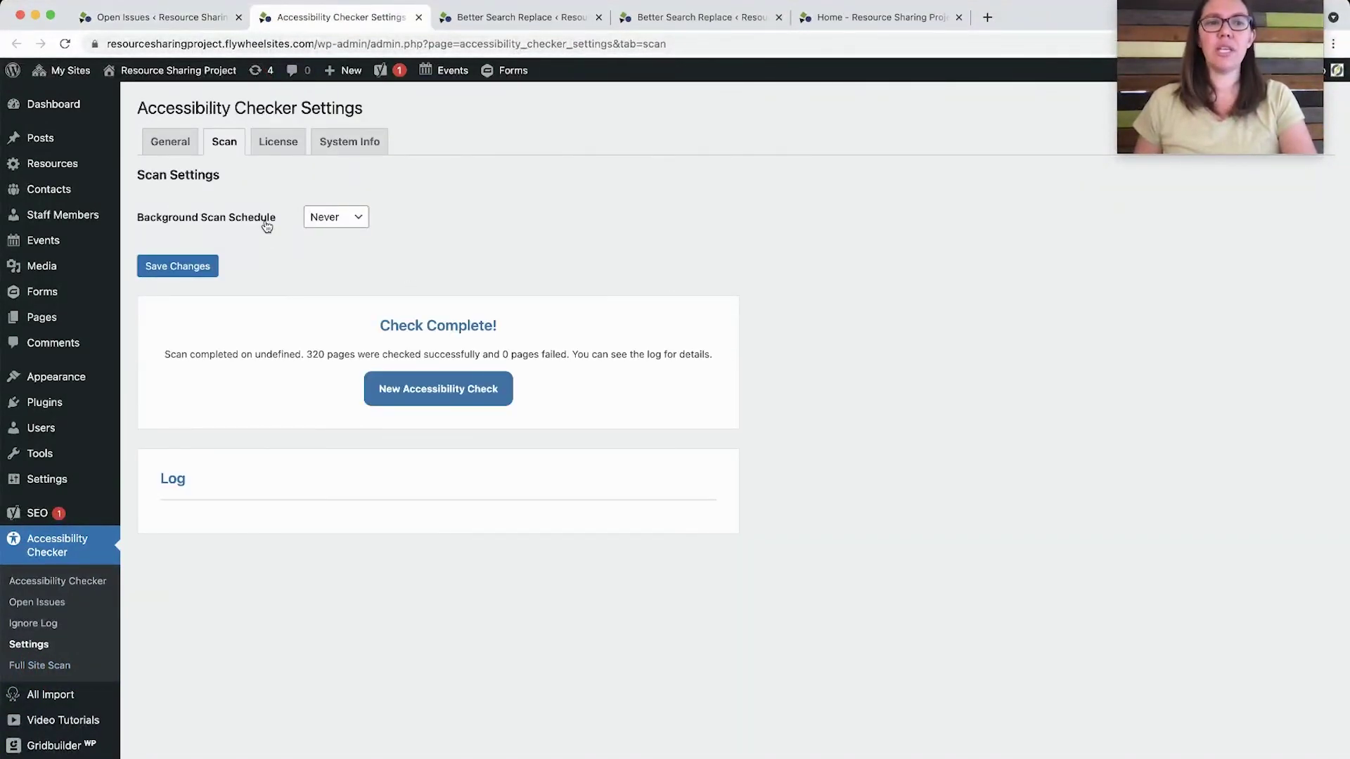
# Look at the background scan schedule options, leave it at Never, and set up a new accessibility check.
pyautogui.click(348, 218)
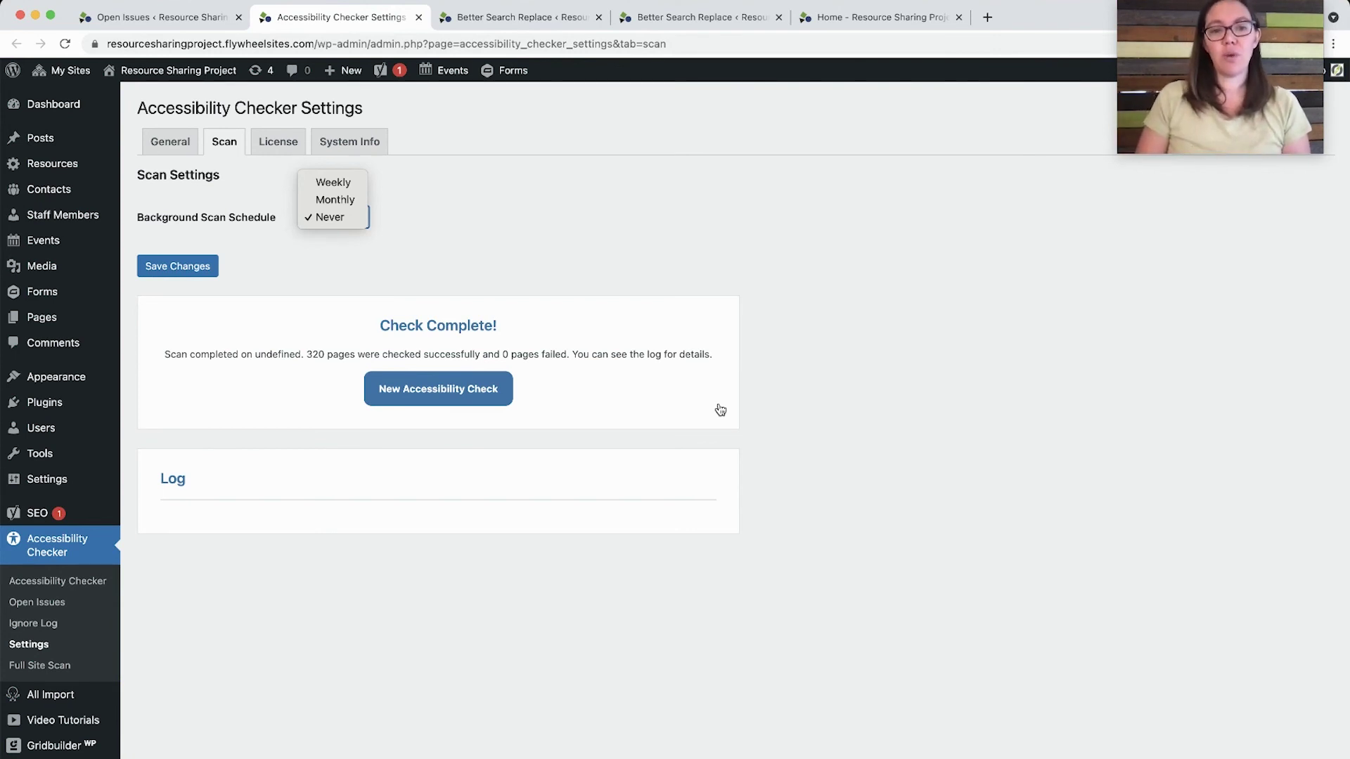
pyautogui.click(445, 400)
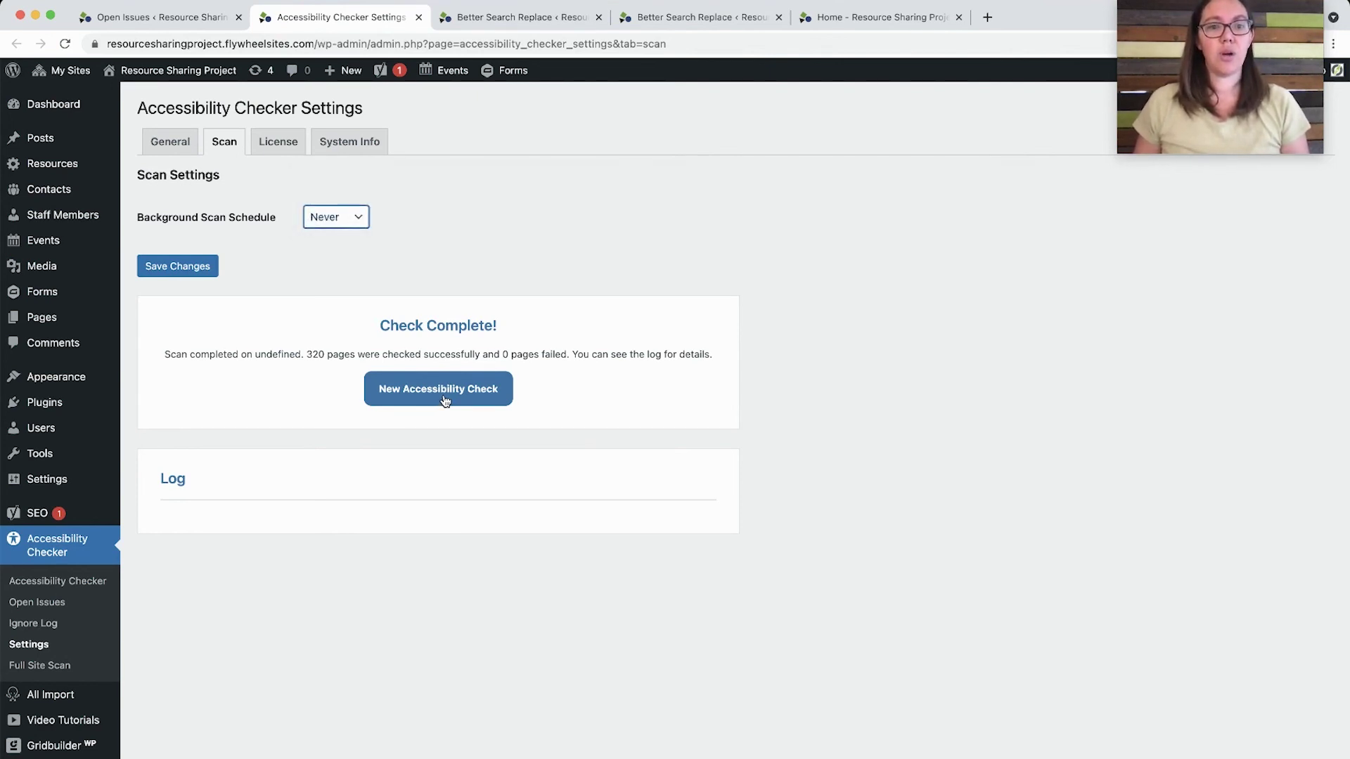
pyautogui.click(429, 393)
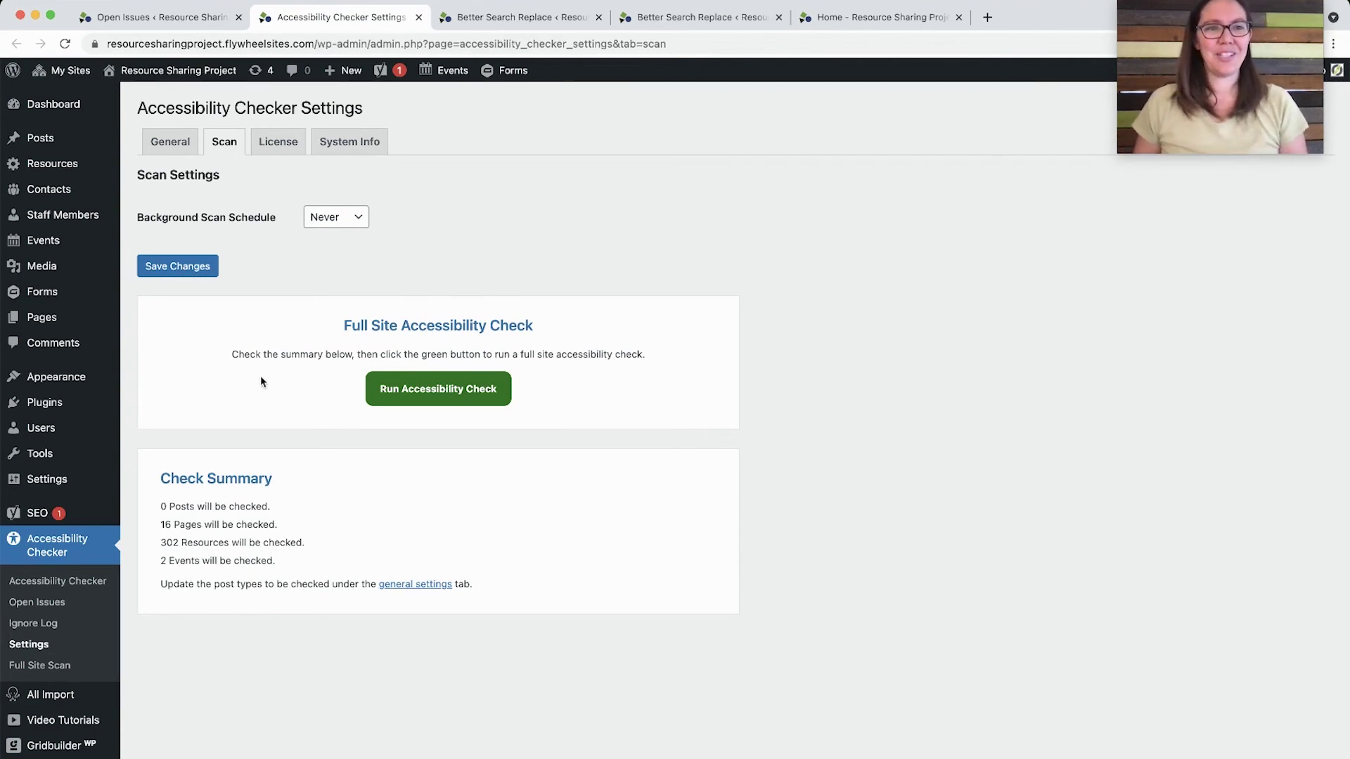
# Review the post types to be checked in the general settings and return to the scan settings.
pyautogui.click(172, 142)
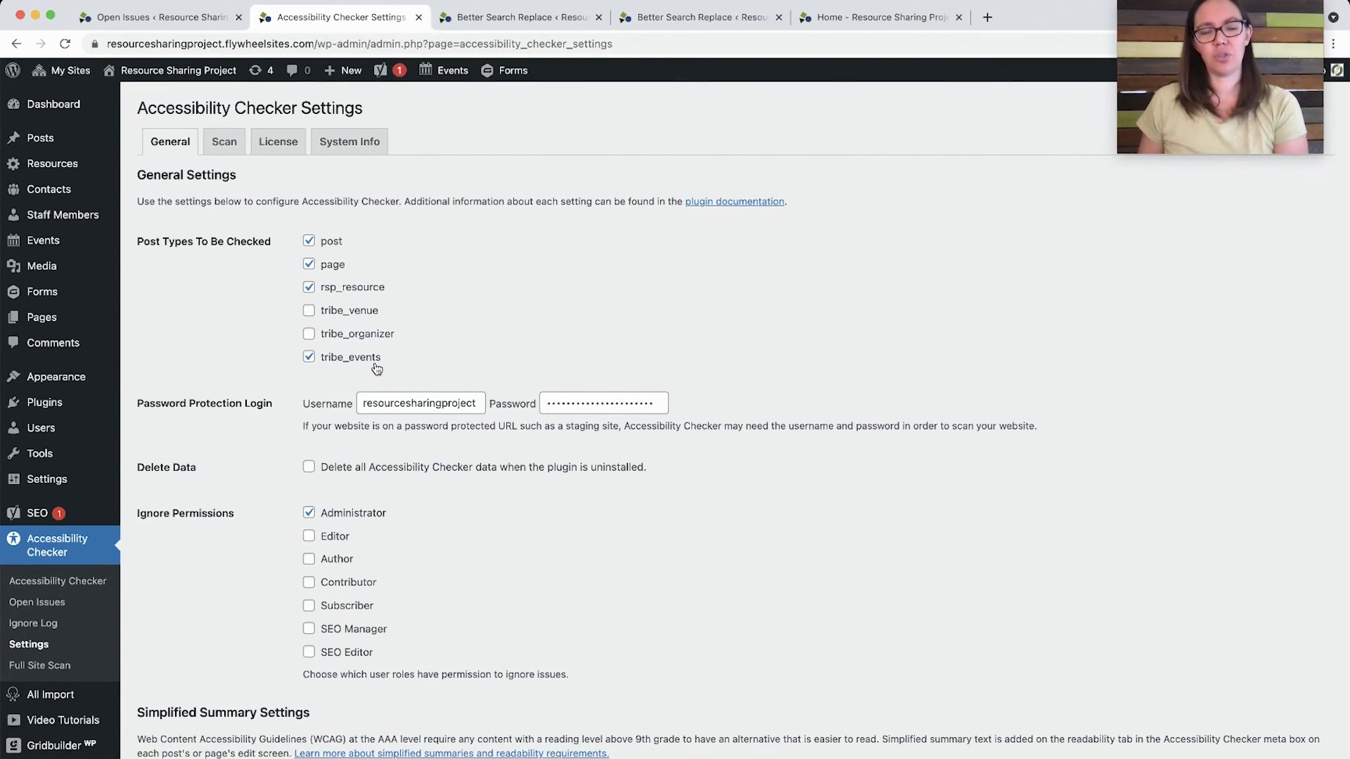
pyautogui.moveTo(41, 241)
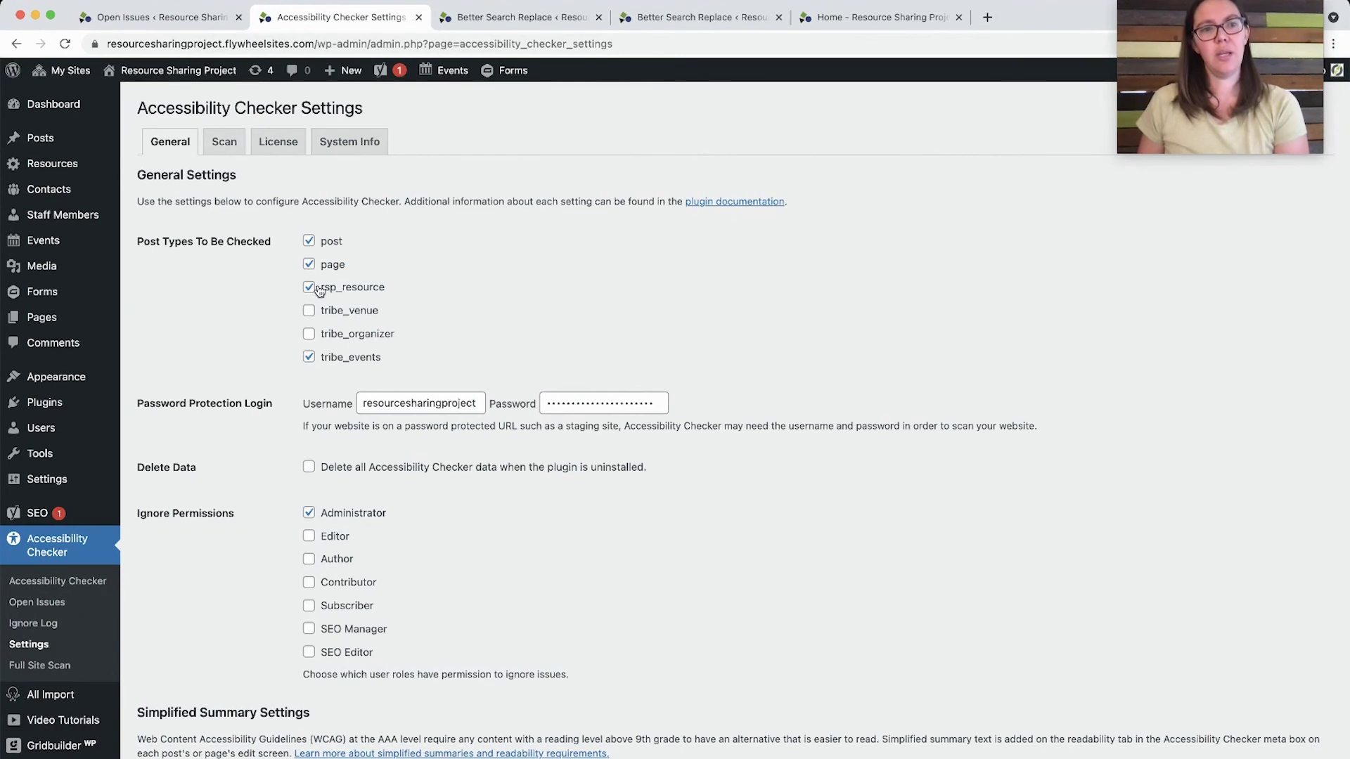
pyautogui.click(224, 142)
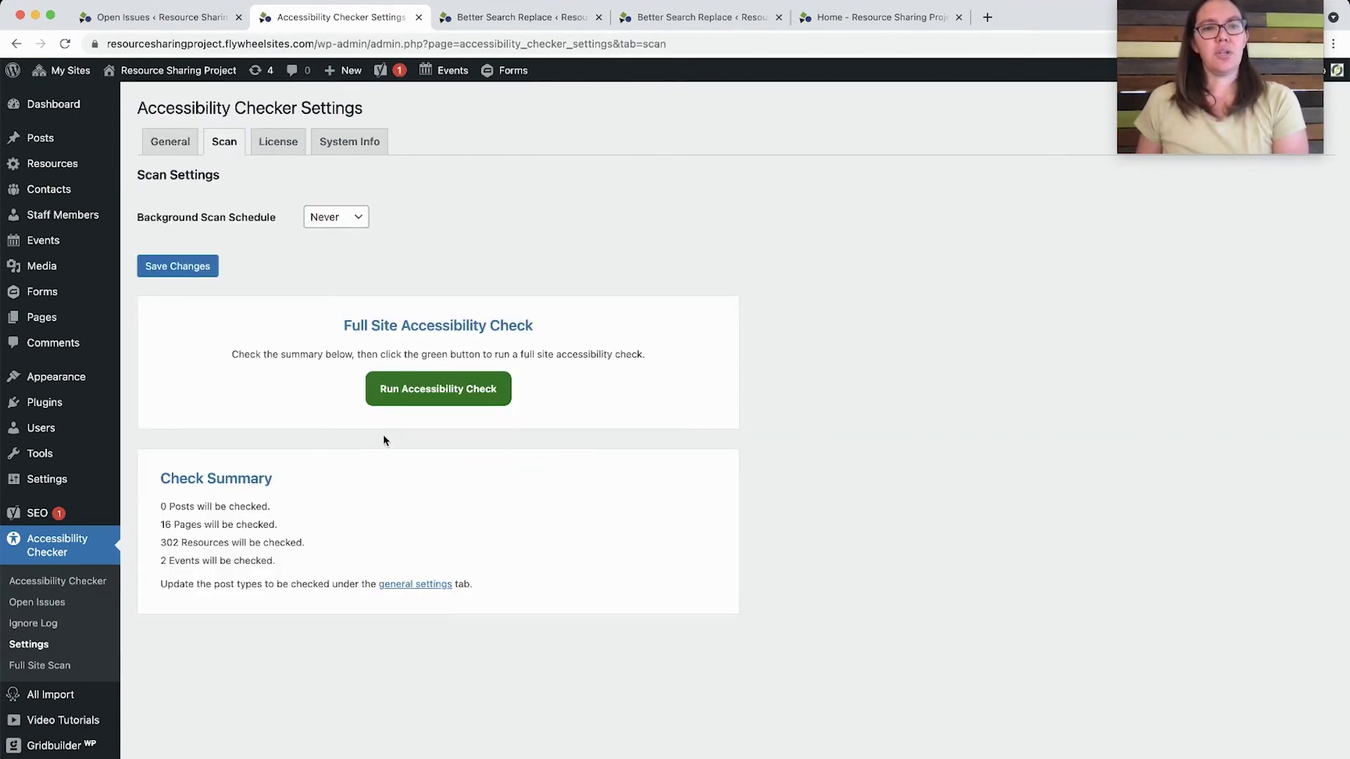
# Run the full site accessibility check and look at its progress and log.
pyautogui.click(445, 390)
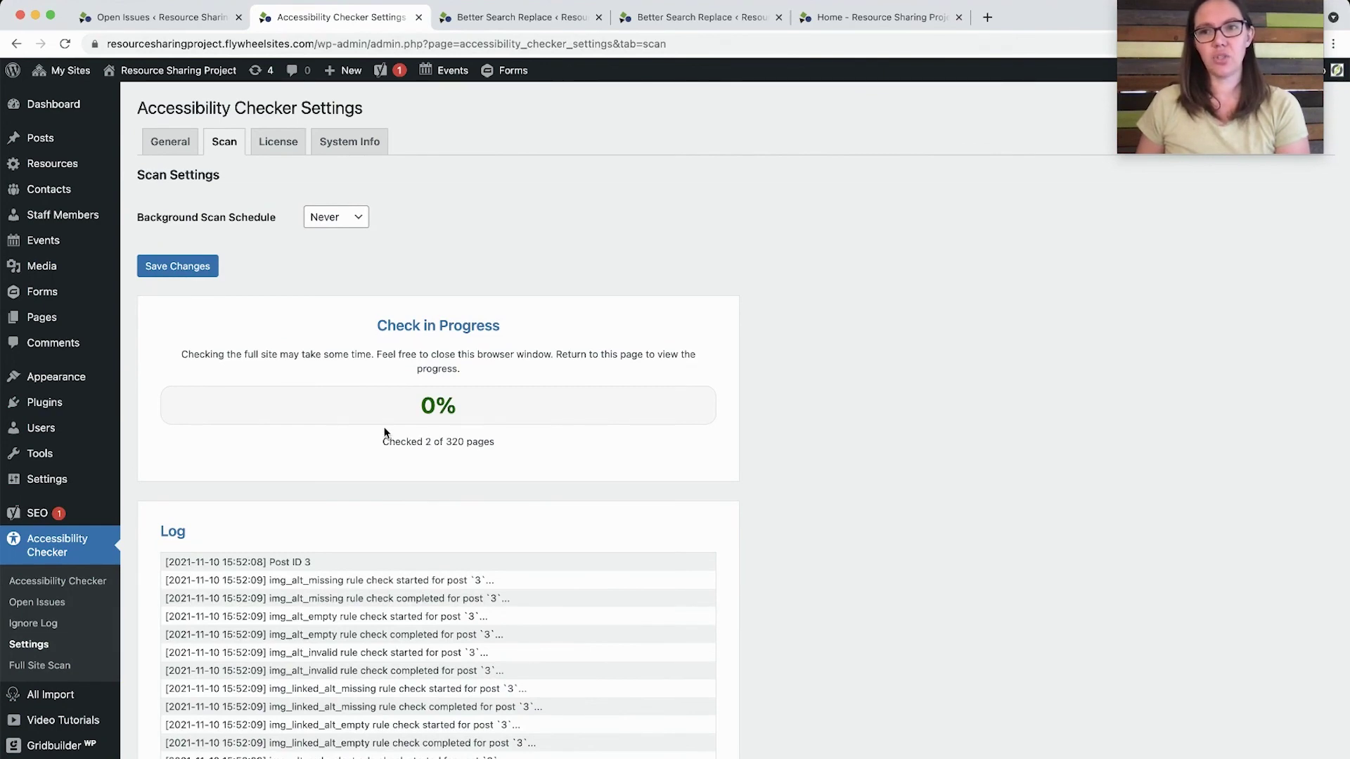
pyautogui.scroll(-2, 732, 448)
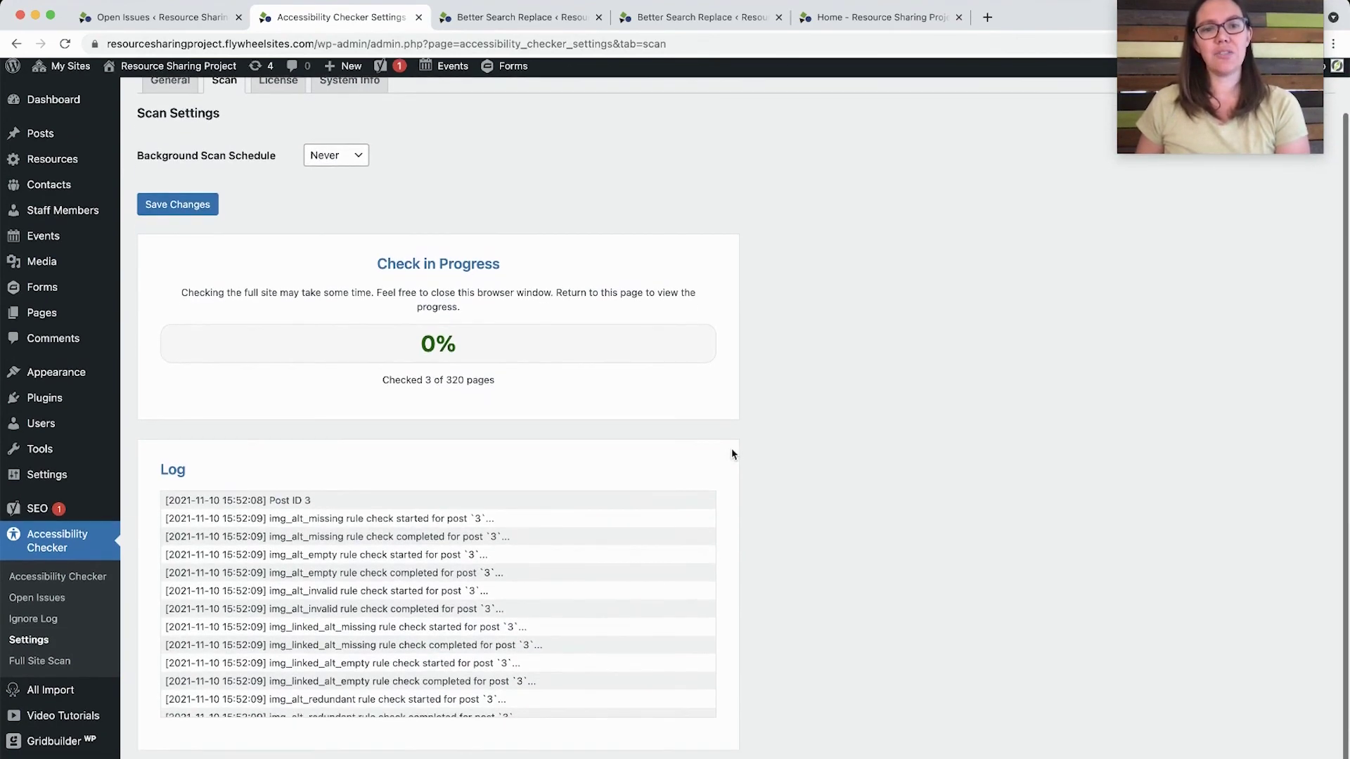
pyautogui.scroll(-4, 442, 569)
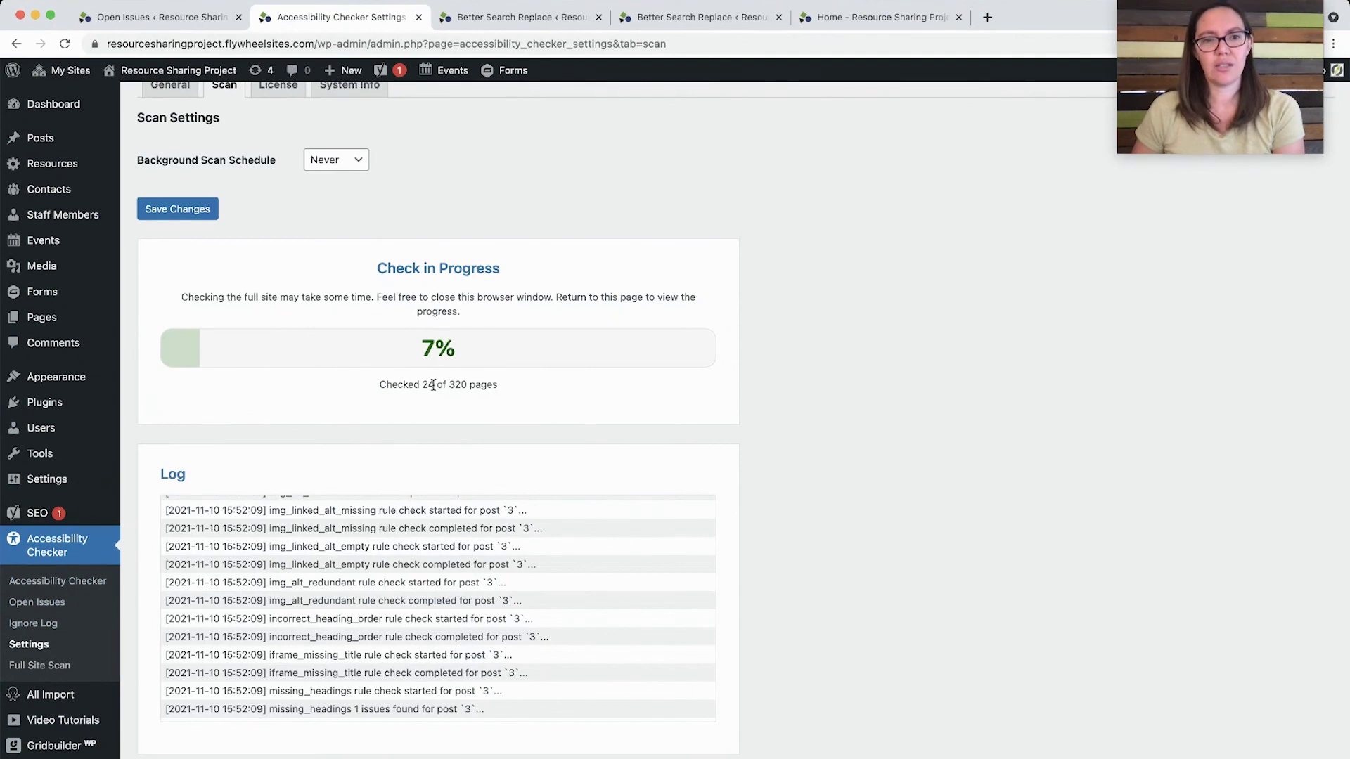
# Return to the Fast Track list and reload it to check the logo snippet's affected pages.
pyautogui.click(161, 17)
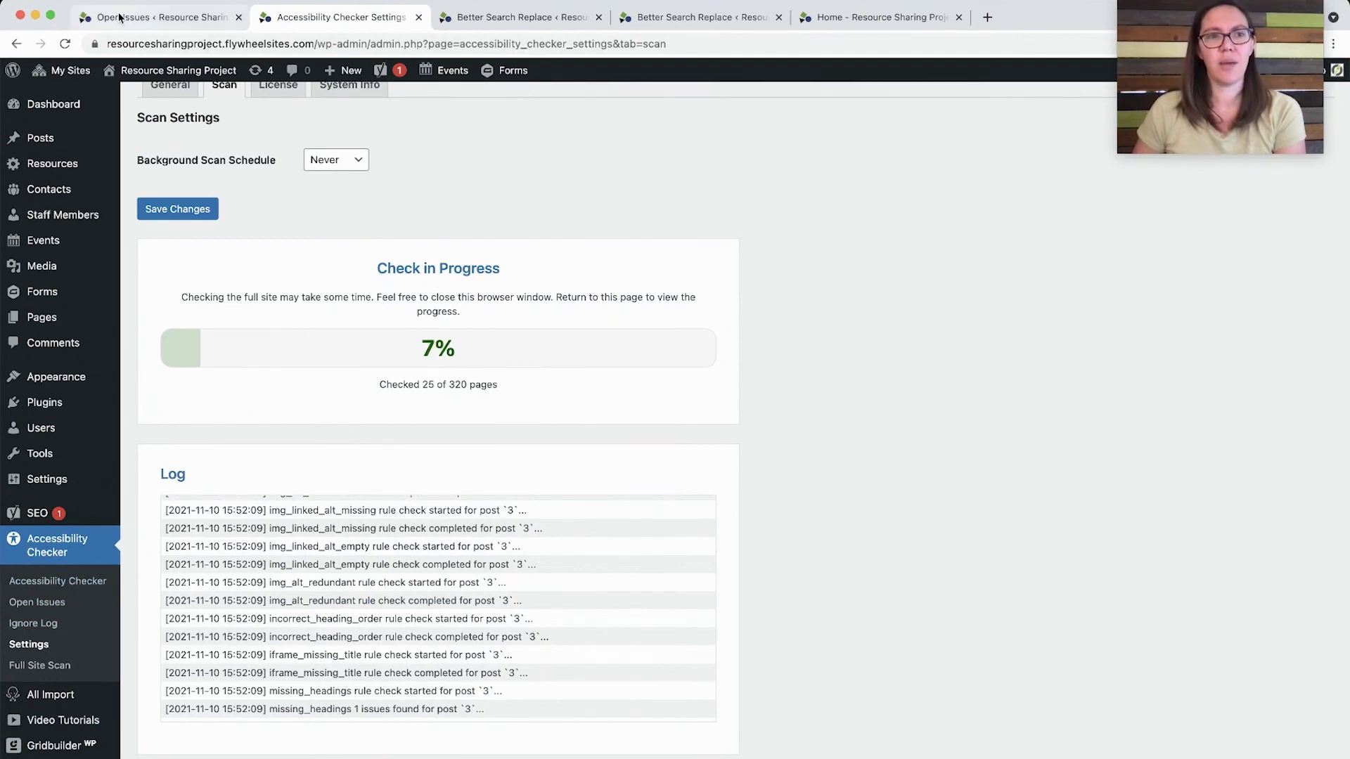
pyautogui.click(1125, 365)
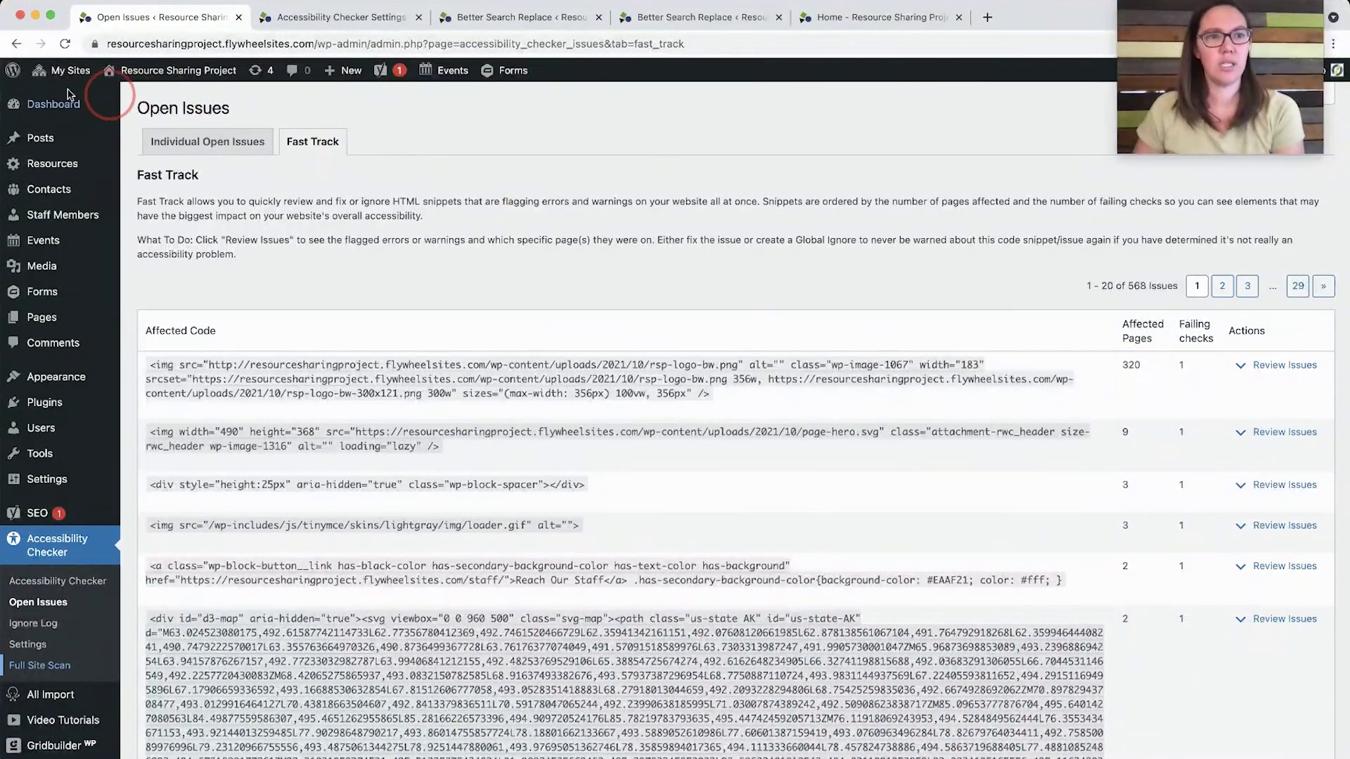
pyautogui.click(65, 43)
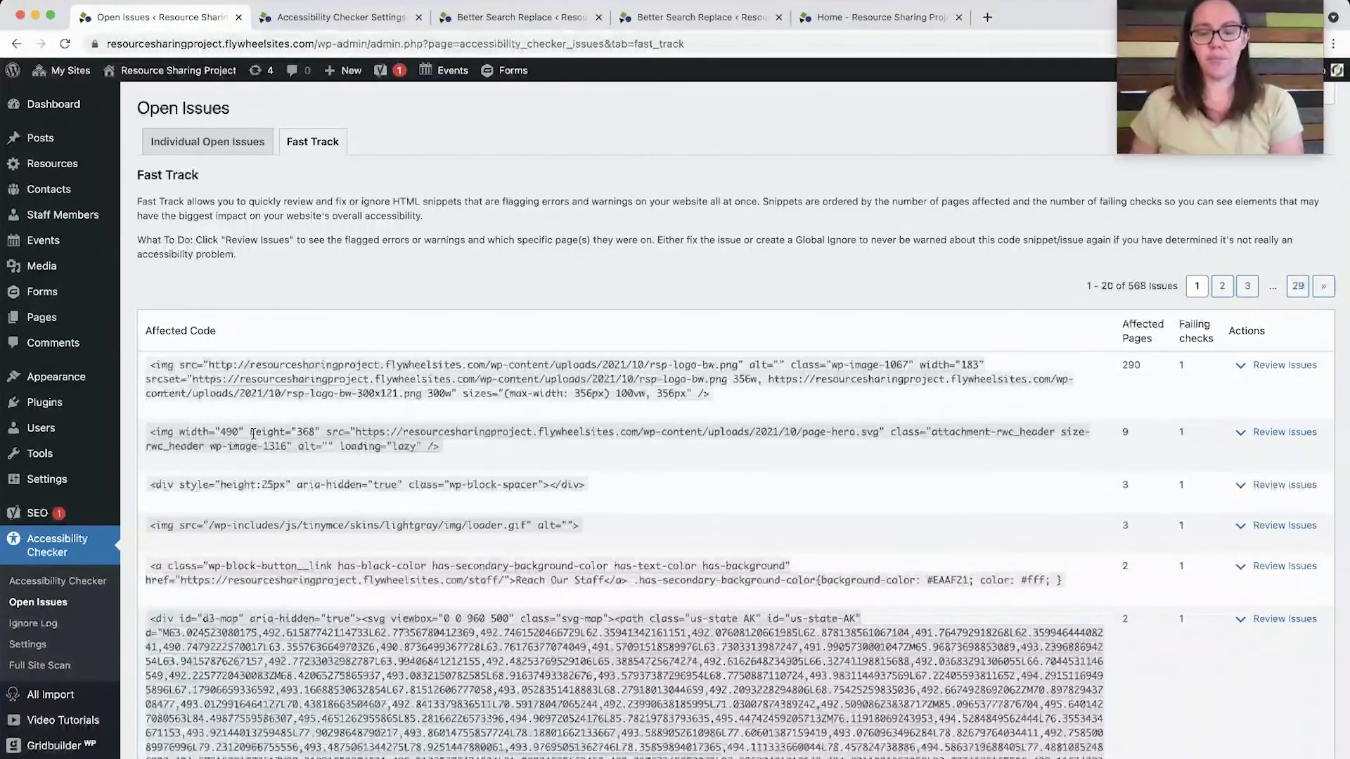
# Show the flagged checks for the page-hero.svg image snippet in the Fast Track list.
pyautogui.scroll(-3, 566, 445)
pyautogui.scroll(-1, 565, 445)
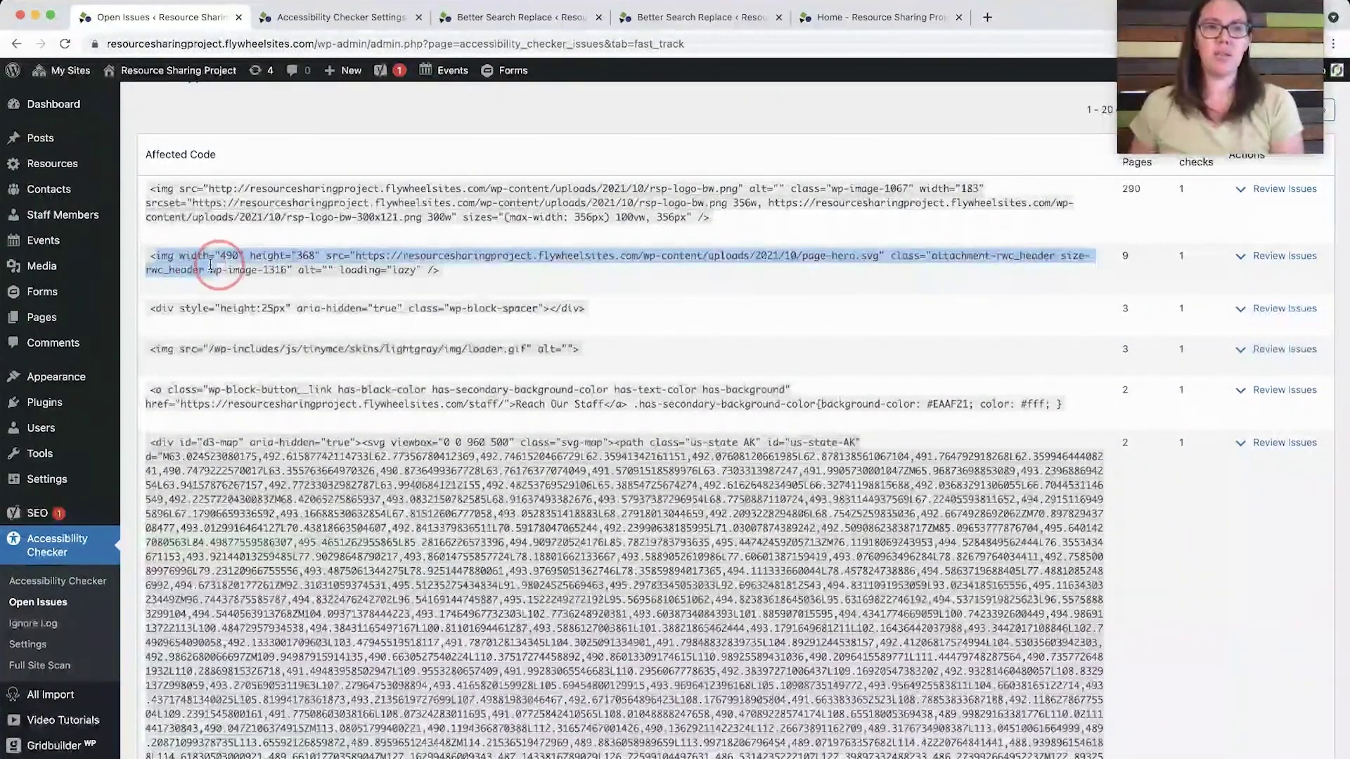
pyautogui.doubleClick(164, 256)
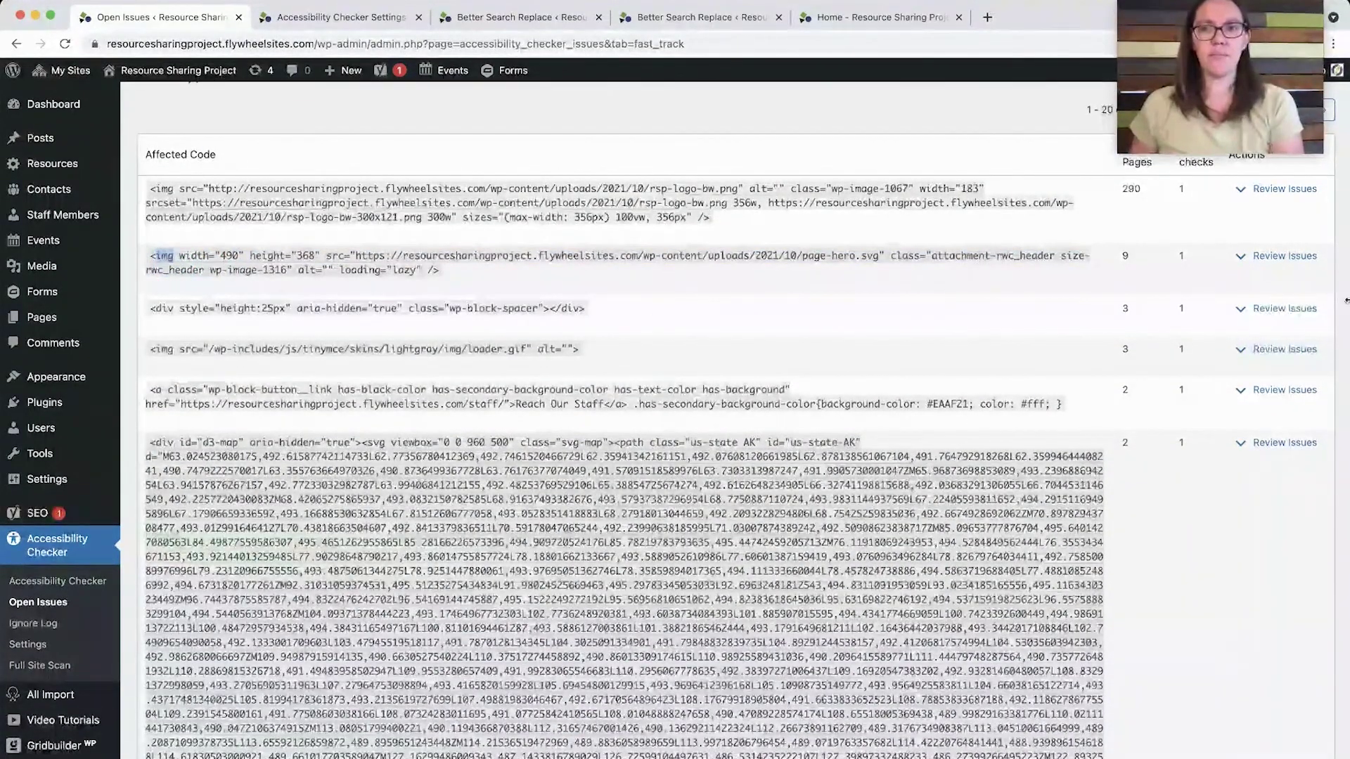
pyautogui.click(1277, 257)
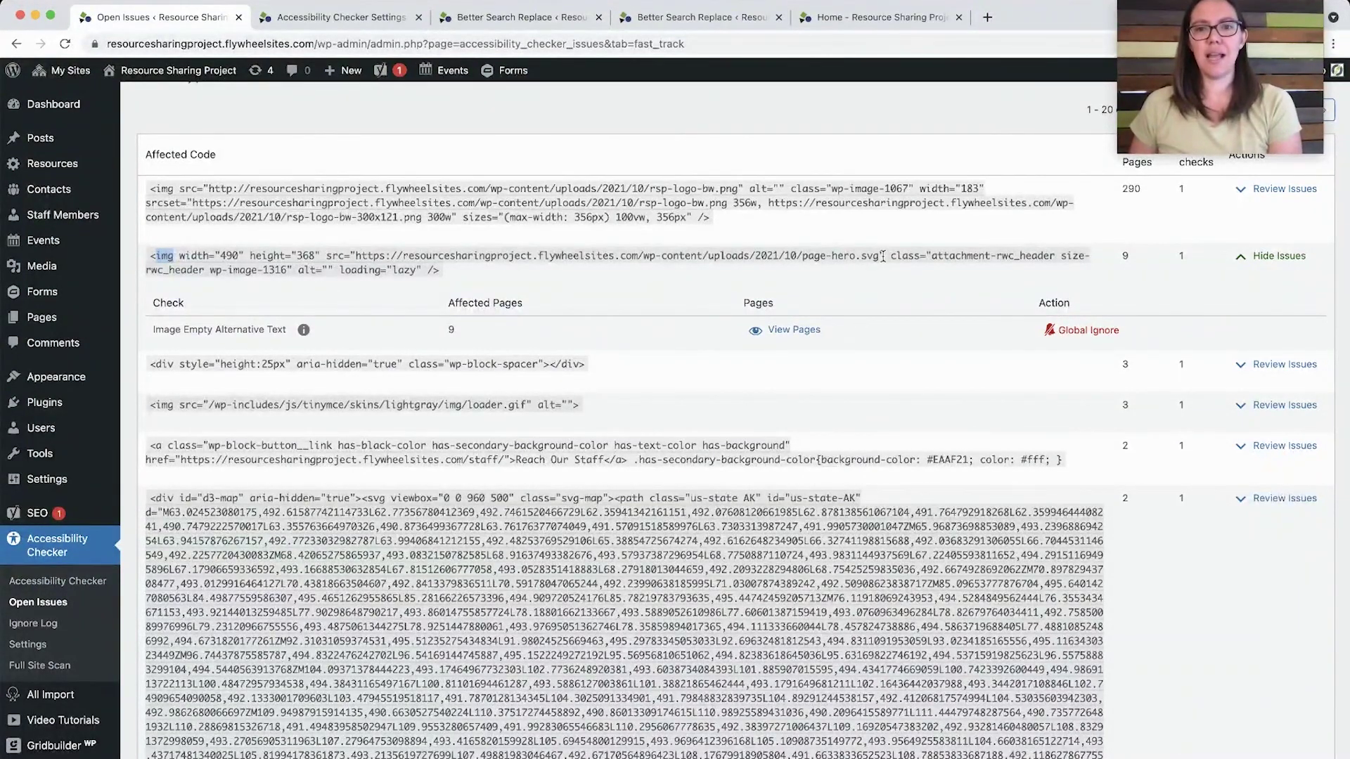
# Open the page-hero.svg image from the URL in its snippet to see what it depicts.
pyautogui.moveTo(878, 258); pyautogui.dragTo(803, 265)
pyautogui.moveTo(356, 258); pyautogui.dragTo(883, 256)
pyautogui.rightClick(490, 259)
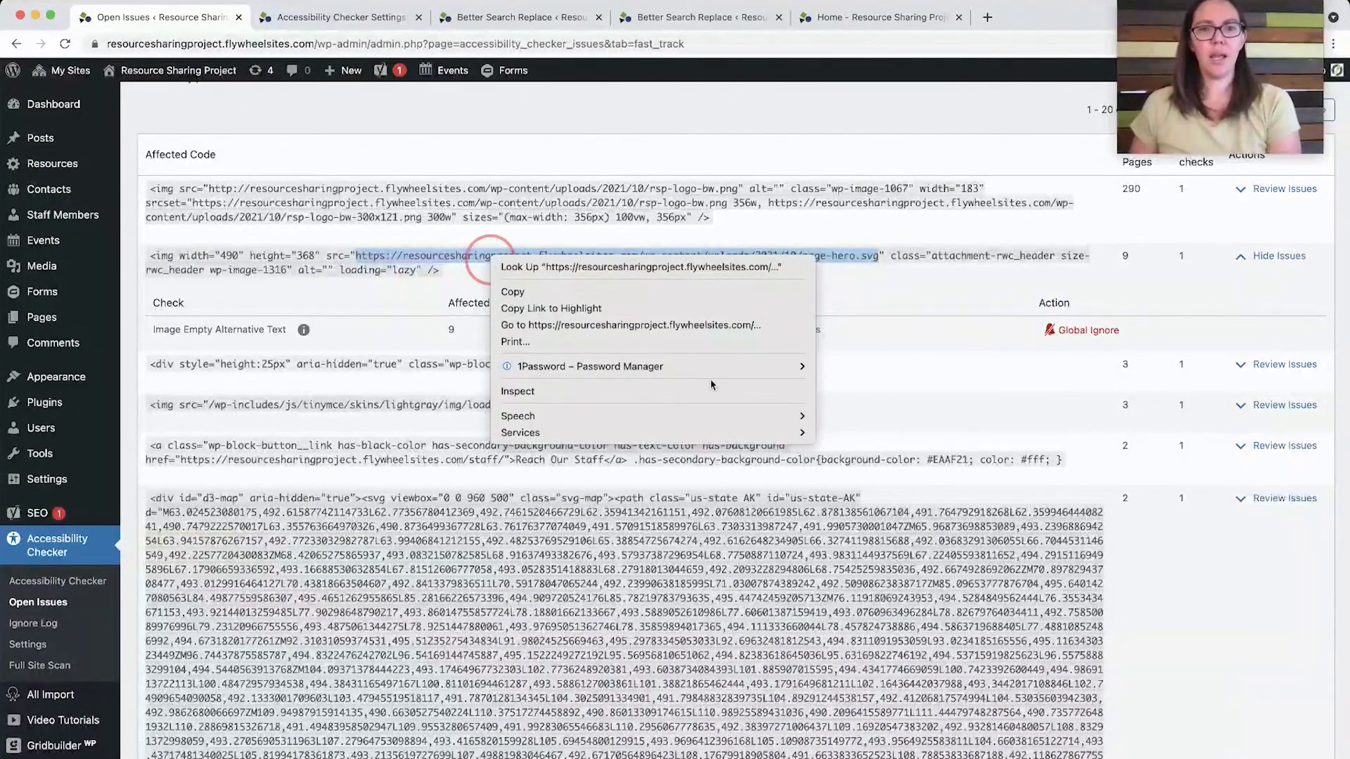
pyautogui.moveTo(573, 364)
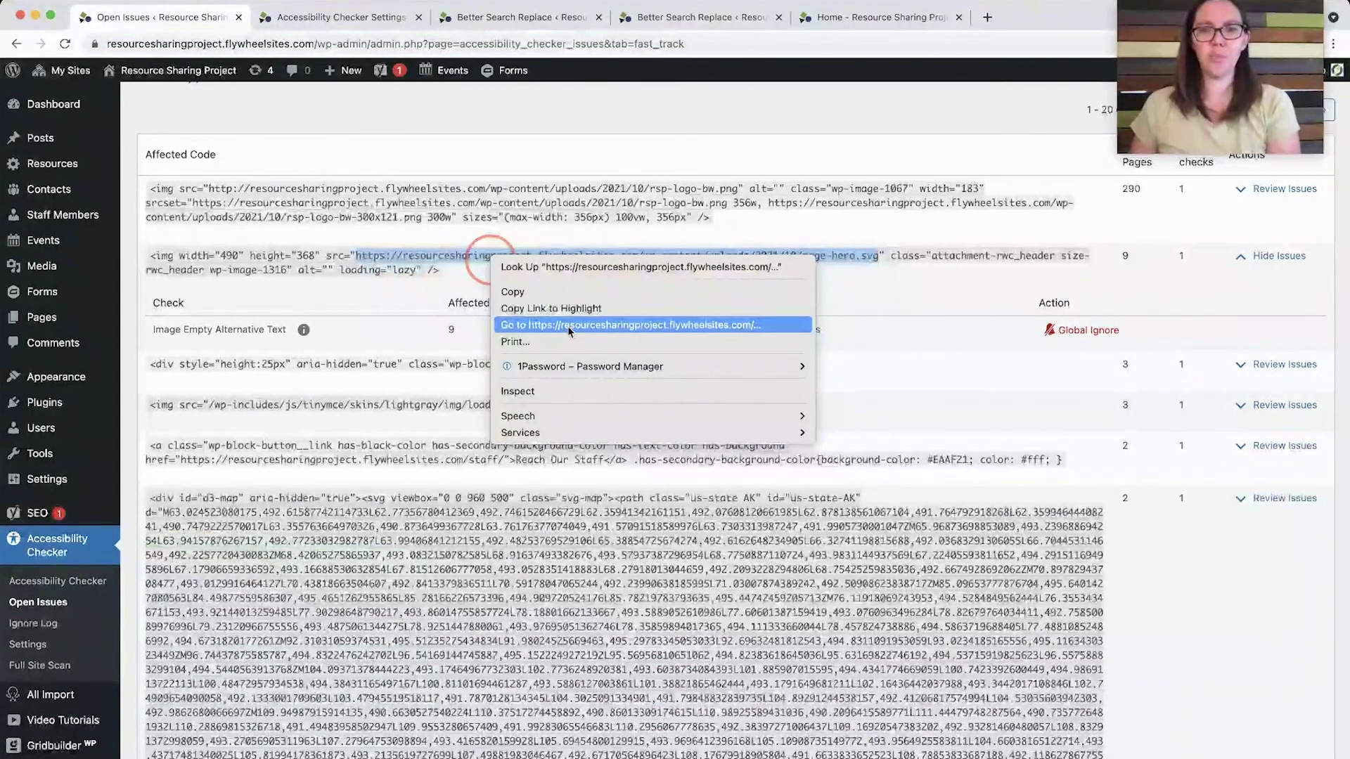
pyautogui.click(570, 327)
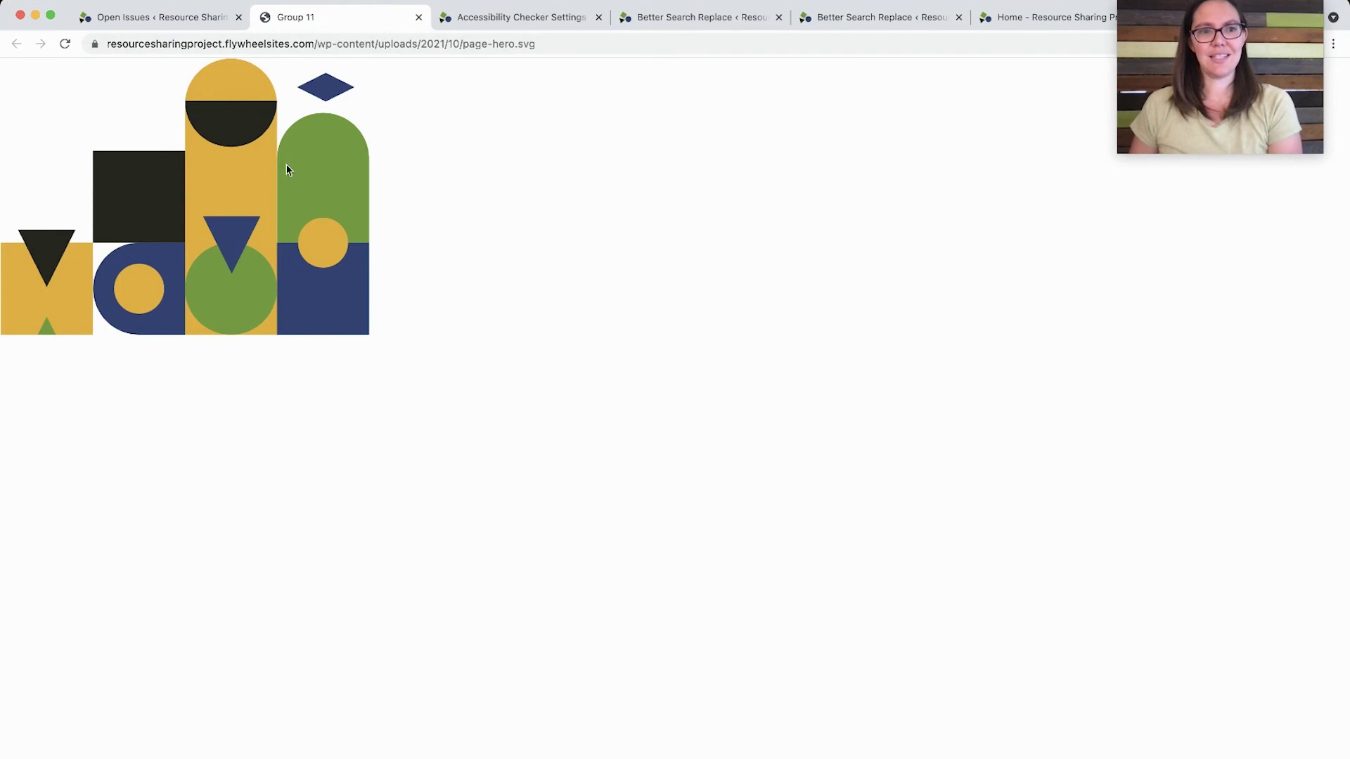
# View the affected About the Resource Sharing Project page from Open Issues and examine how the hero image is used.
pyautogui.click(127, 26)
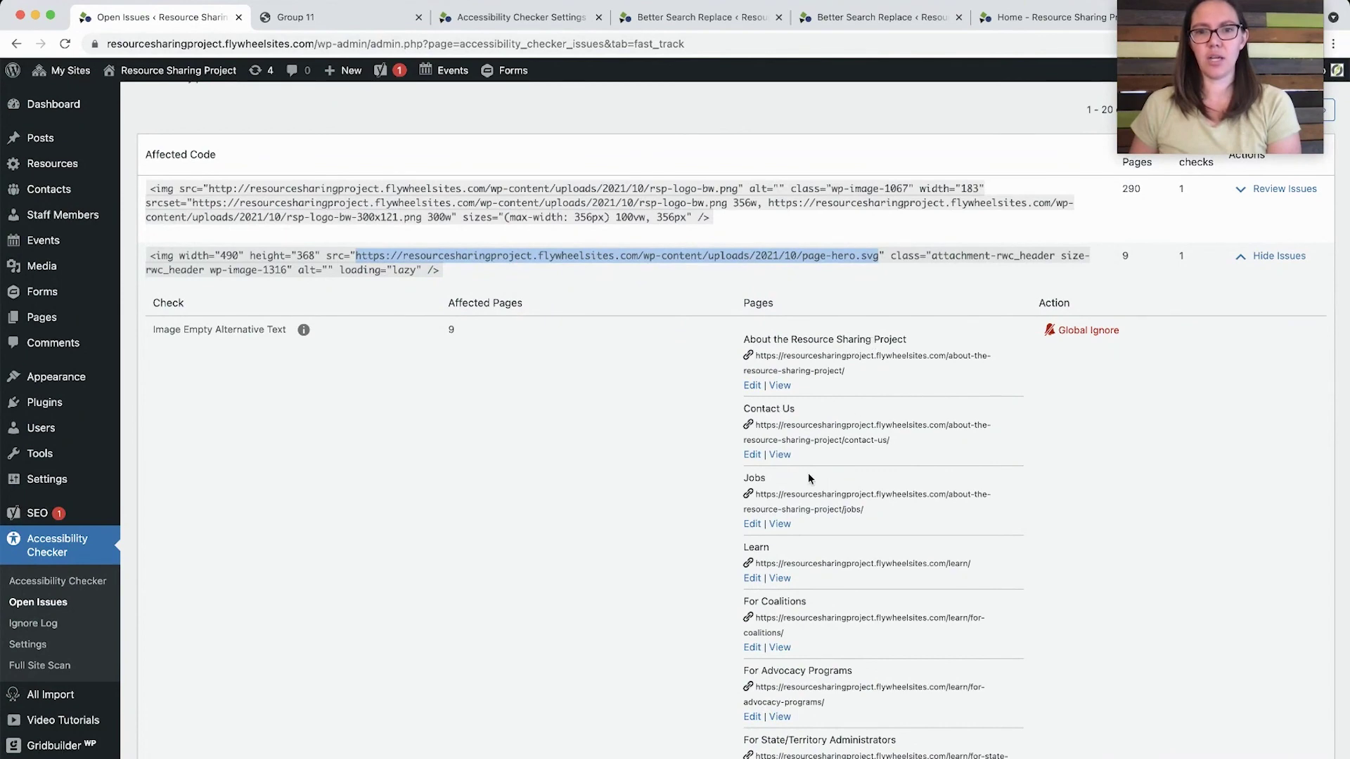
pyautogui.click(780, 385)
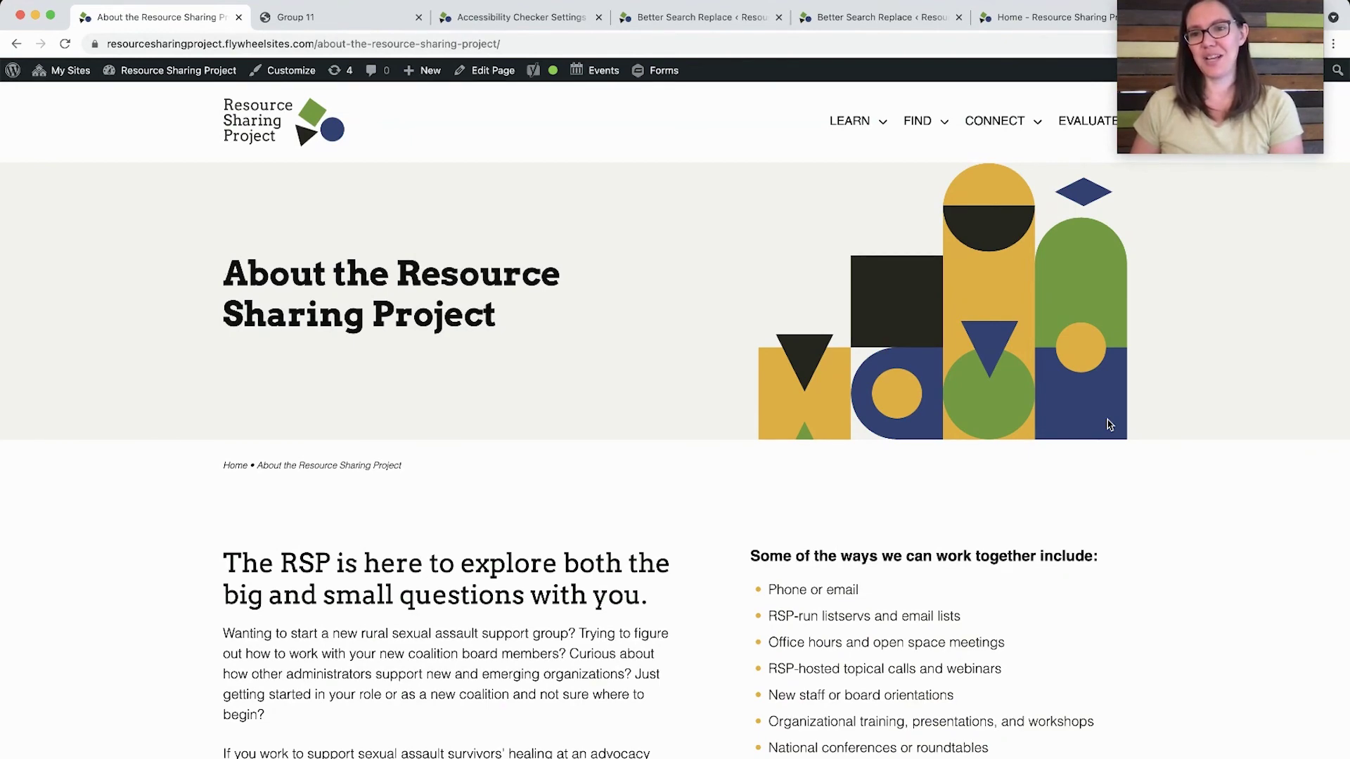
pyautogui.scroll(-1, 1107, 422)
pyautogui.scroll(1, 1107, 422)
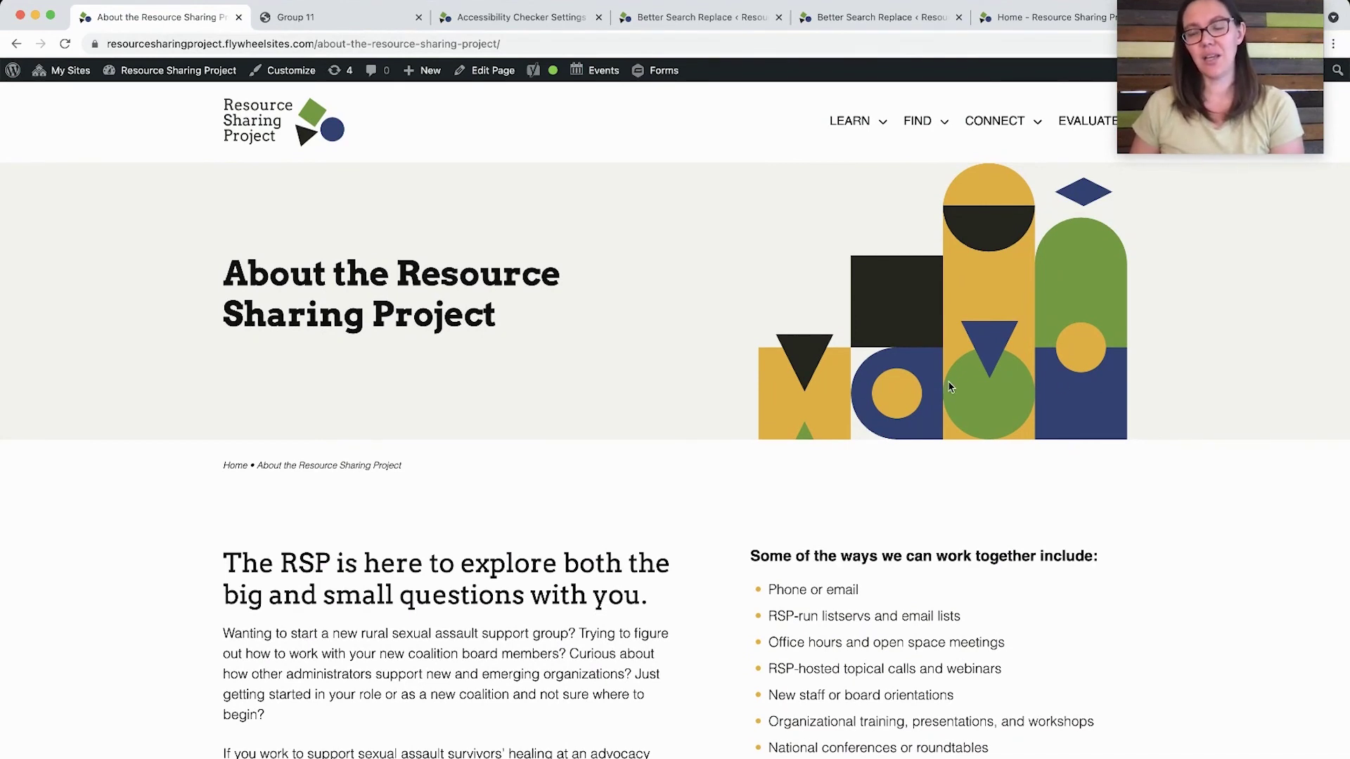
pyautogui.scroll(-1, 949, 387)
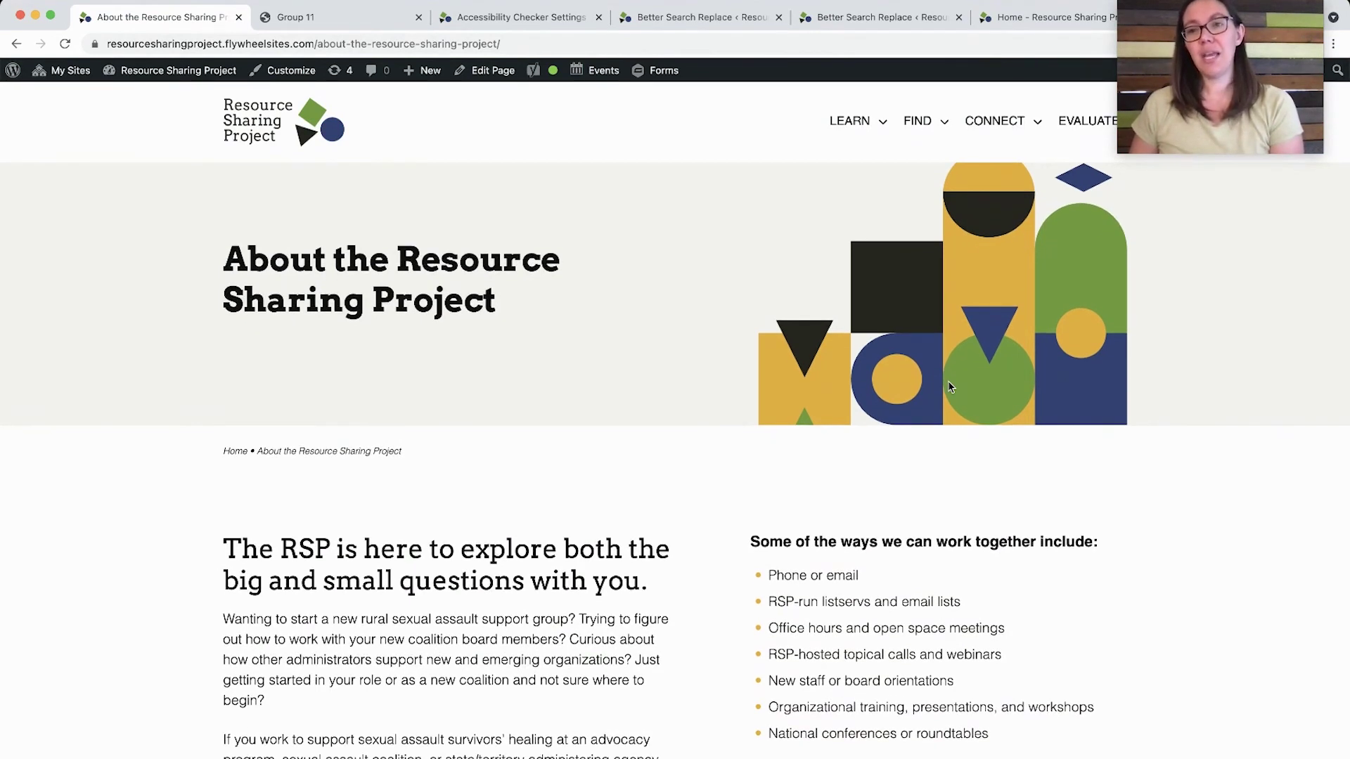
pyautogui.scroll(-4, 861, 483)
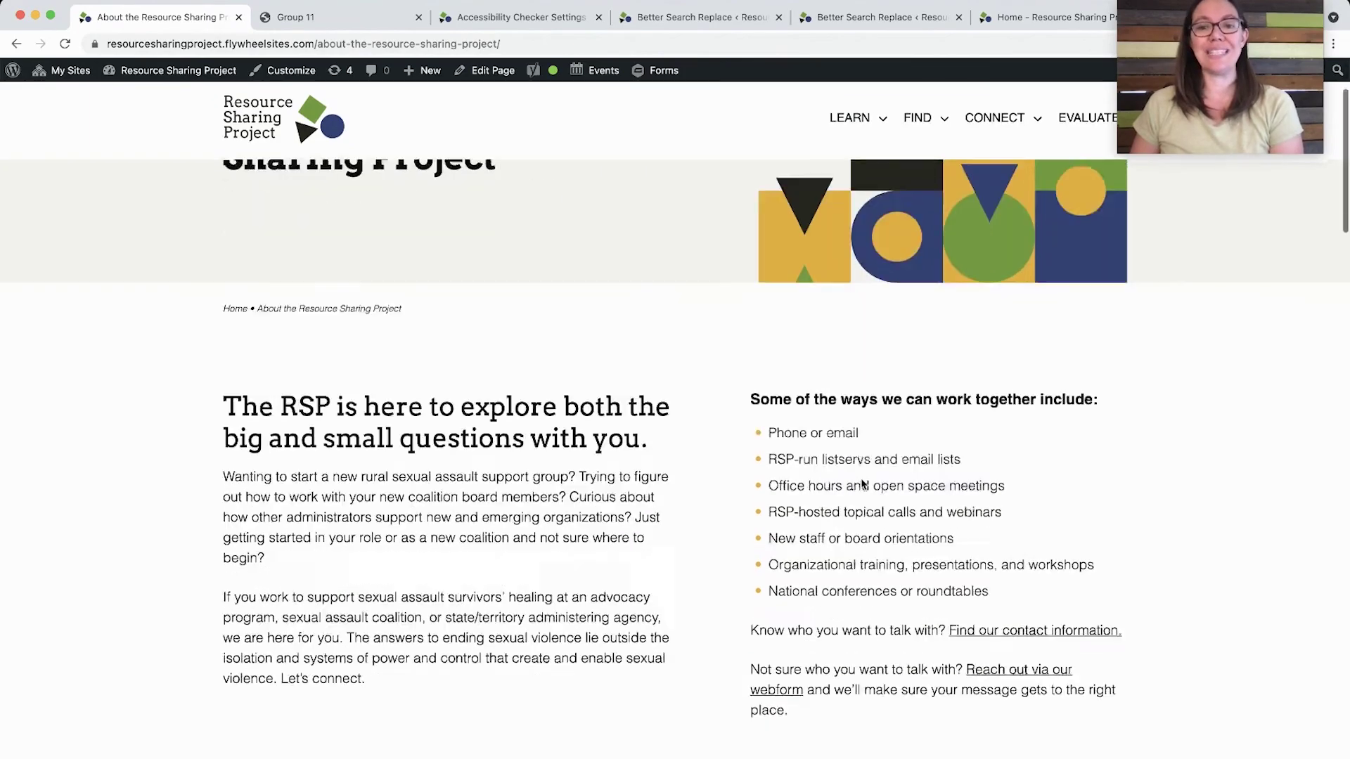
pyautogui.scroll(-15, 863, 484)
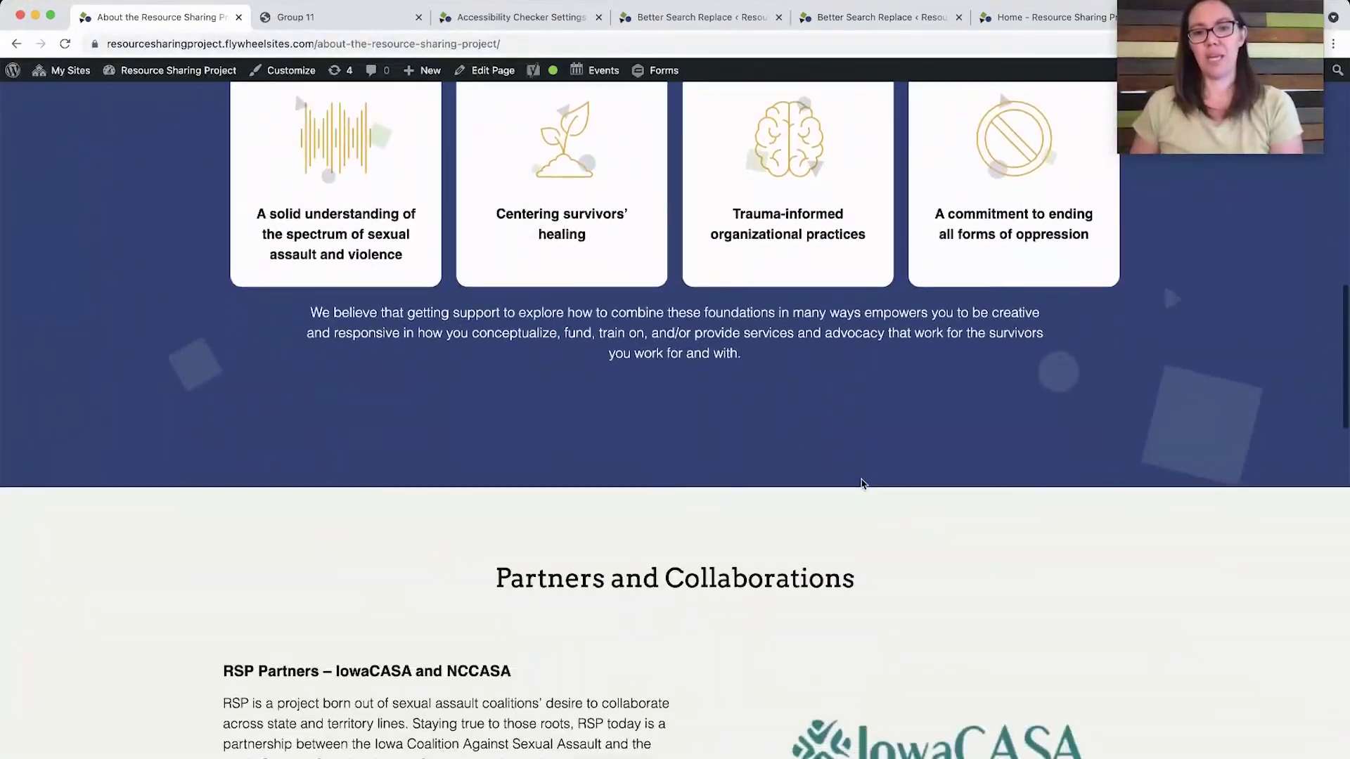
pyautogui.scroll(20, 859, 482)
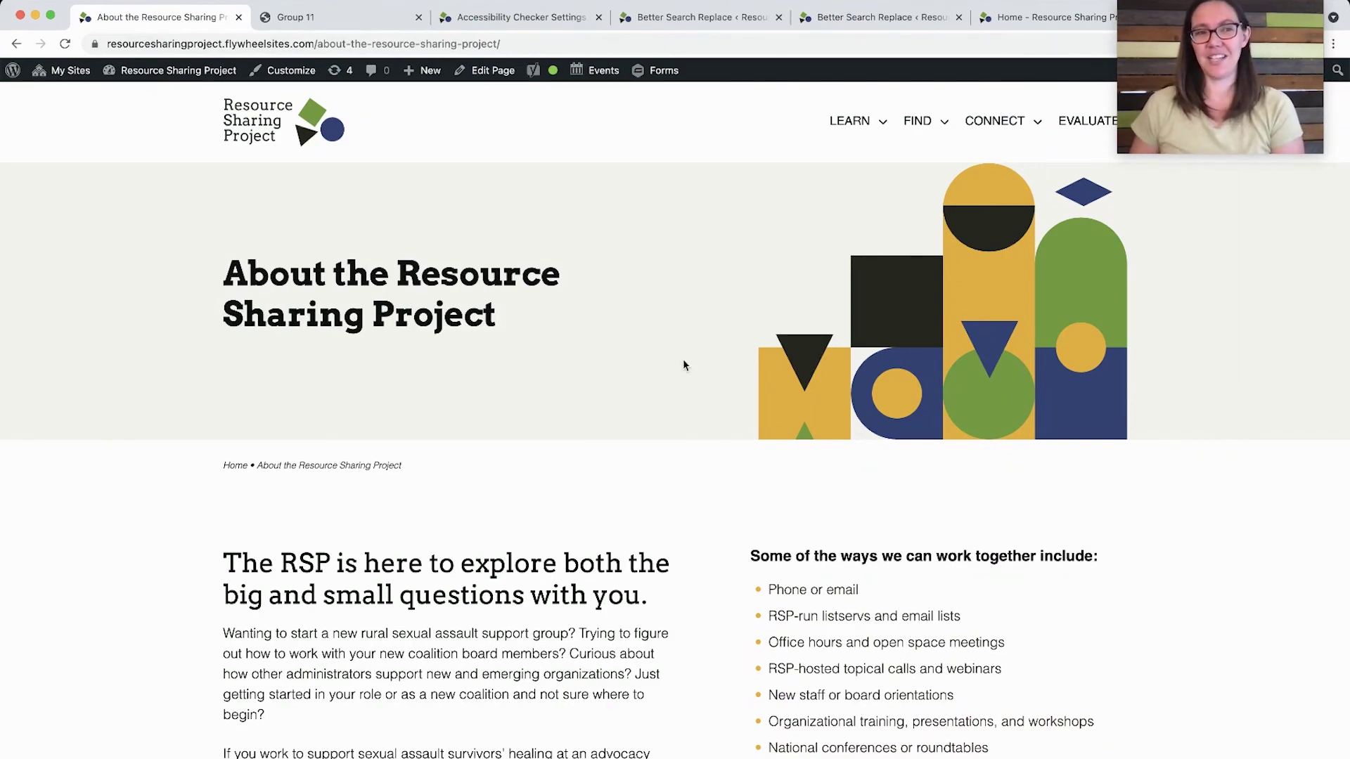
# Return to the Fast Track list and globally ignore the page-hero.svg snippet's Image Empty Alternative Text check.
pyautogui.click(17, 44)
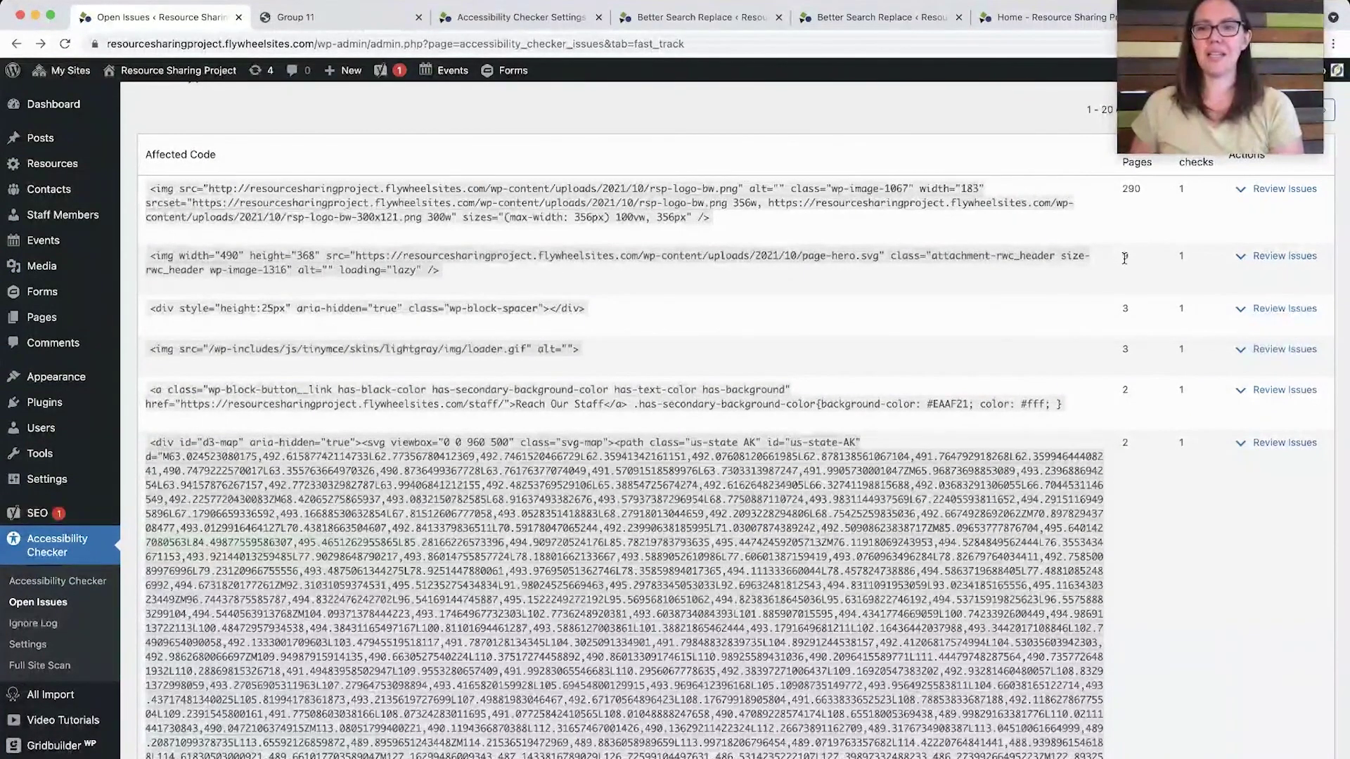
pyautogui.click(1241, 256)
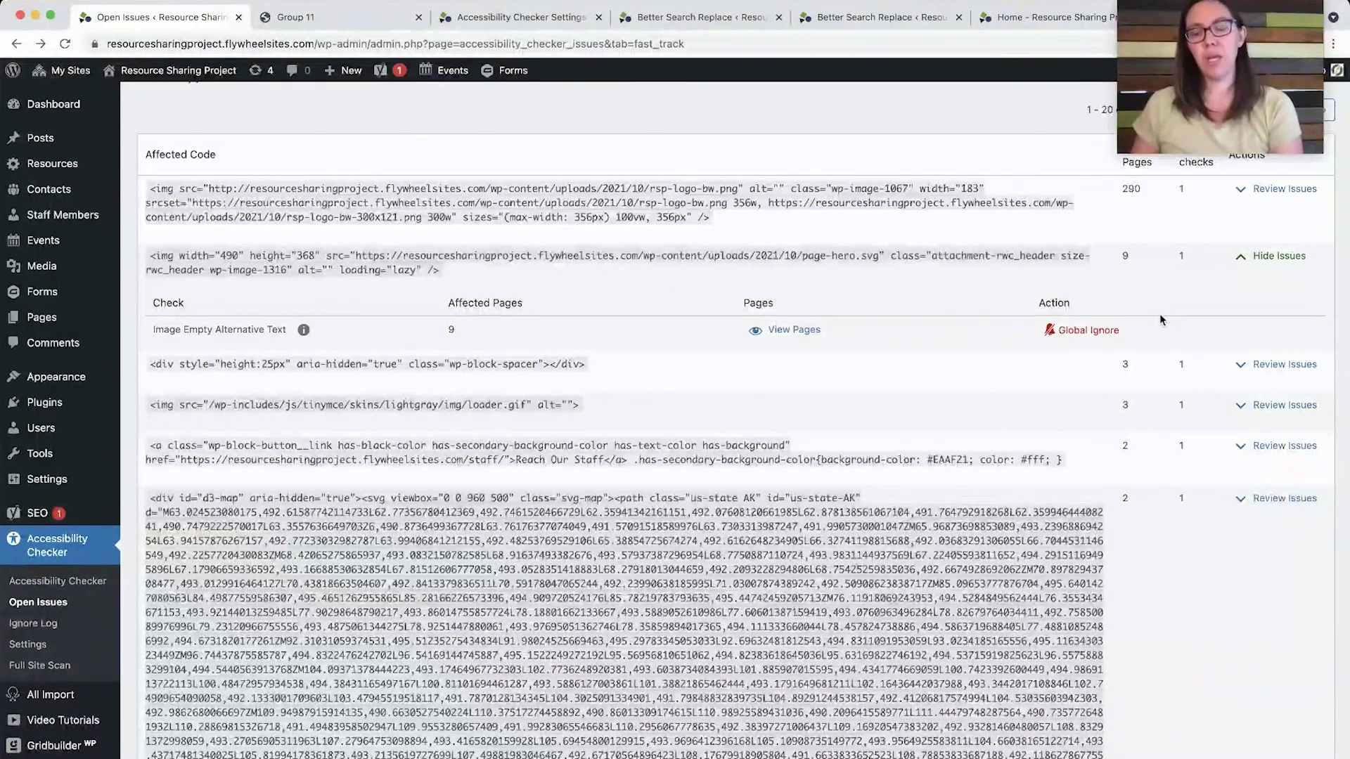
pyautogui.click(1089, 330)
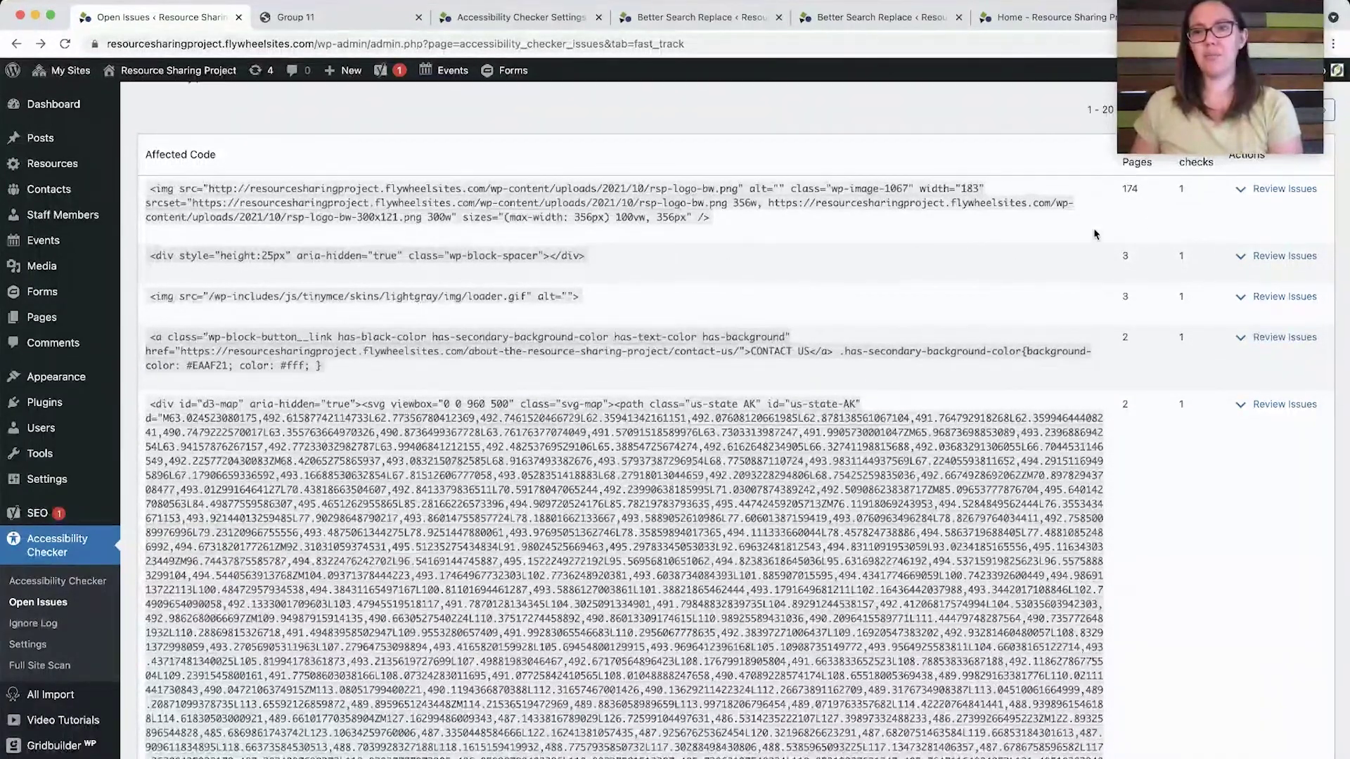
pyautogui.doubleClick(1132, 188)
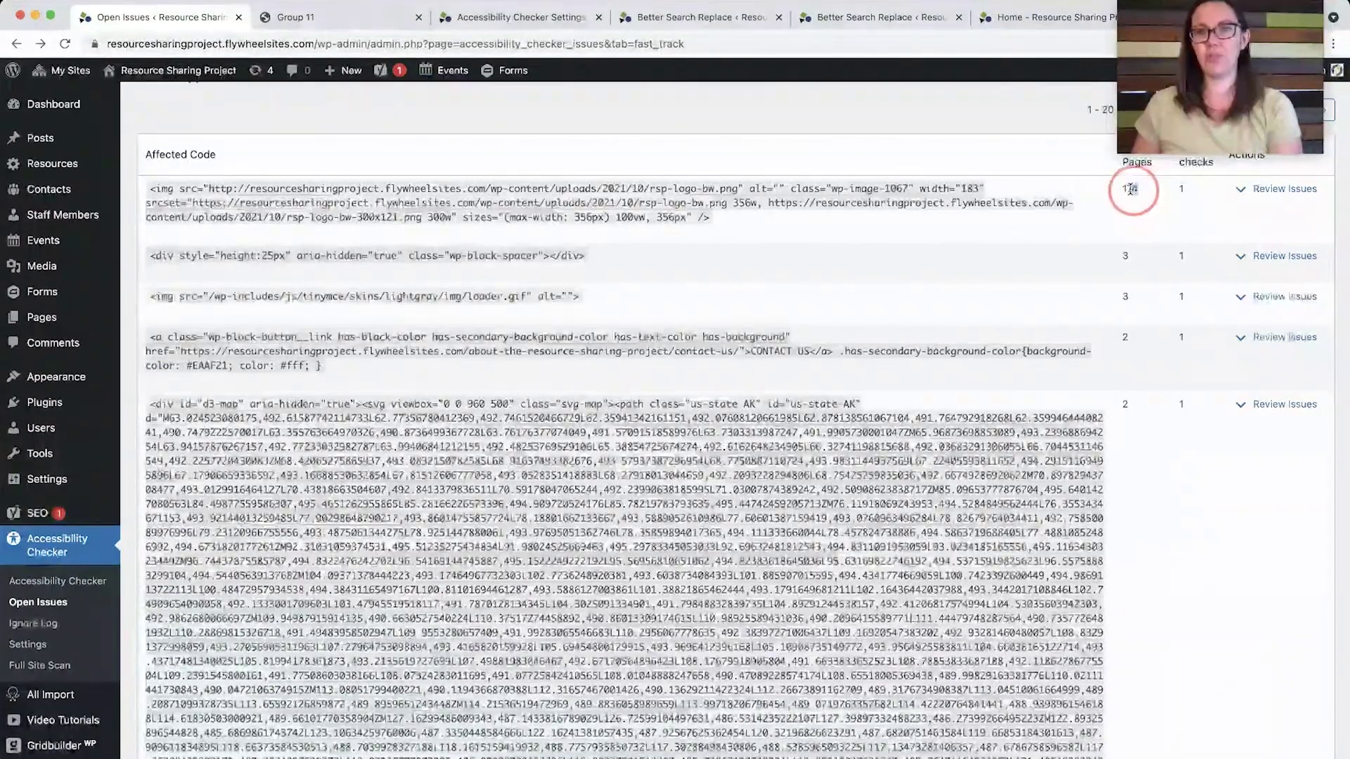
pyautogui.click(1131, 189)
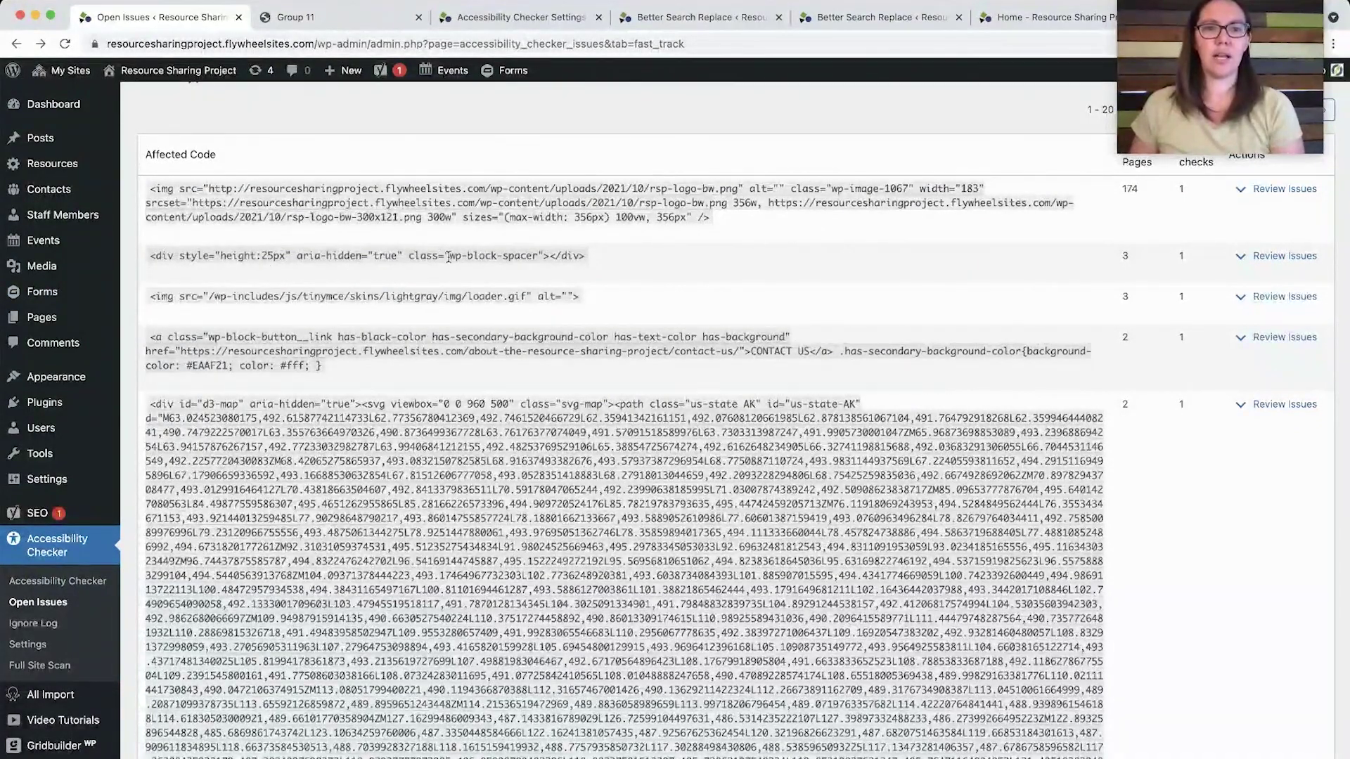
# Review the 25px wp-block-spacer snippet and globally ignore its ARIA hidden check.
pyautogui.moveTo(450, 257); pyautogui.dragTo(541, 256)
pyautogui.click(541, 257)
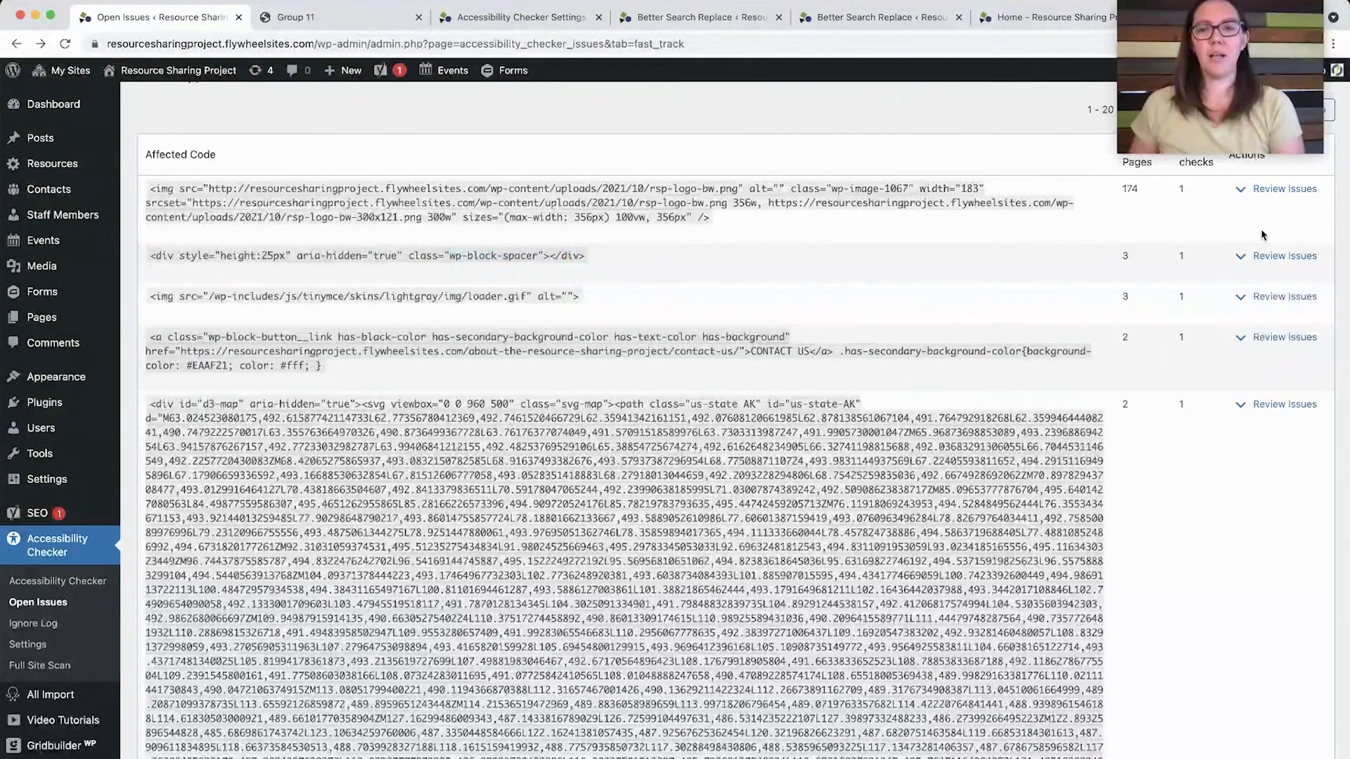
pyautogui.click(1266, 262)
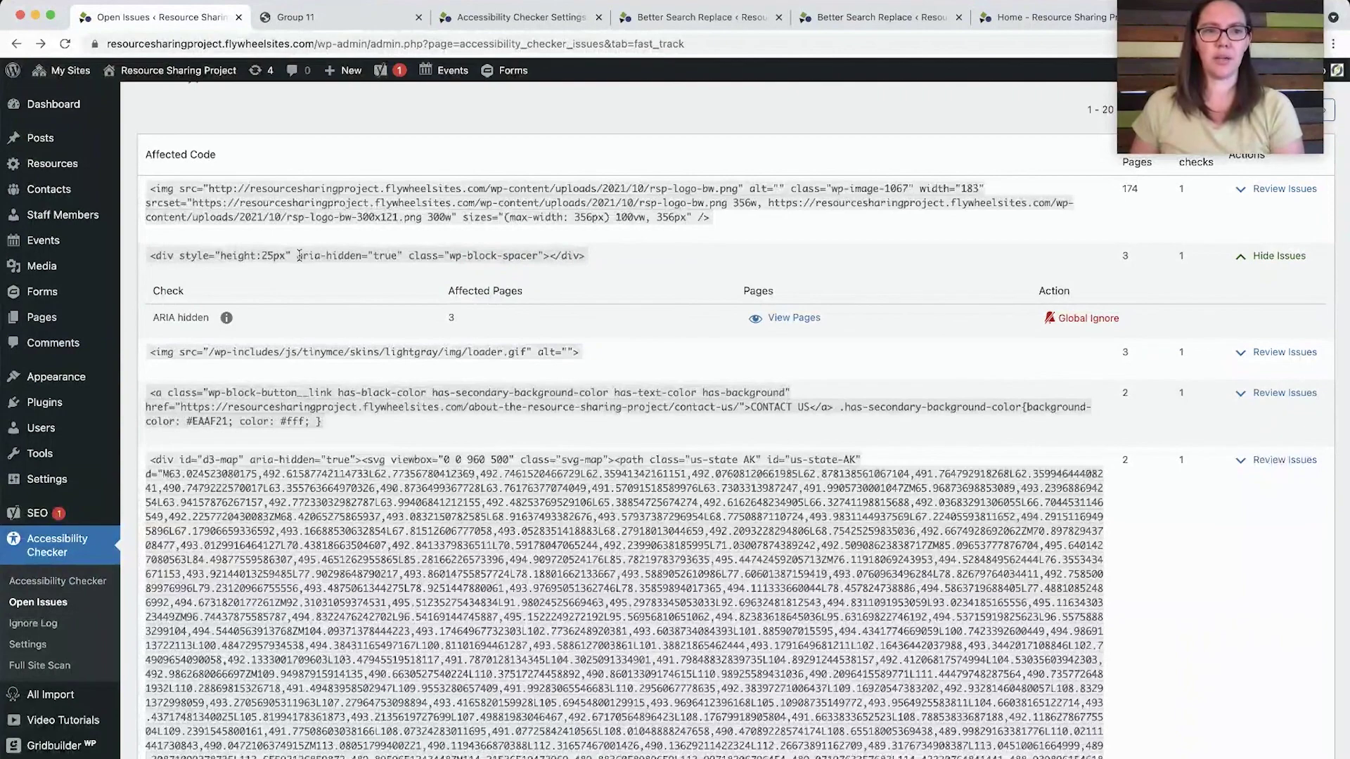
pyautogui.moveTo(299, 255); pyautogui.dragTo(405, 258)
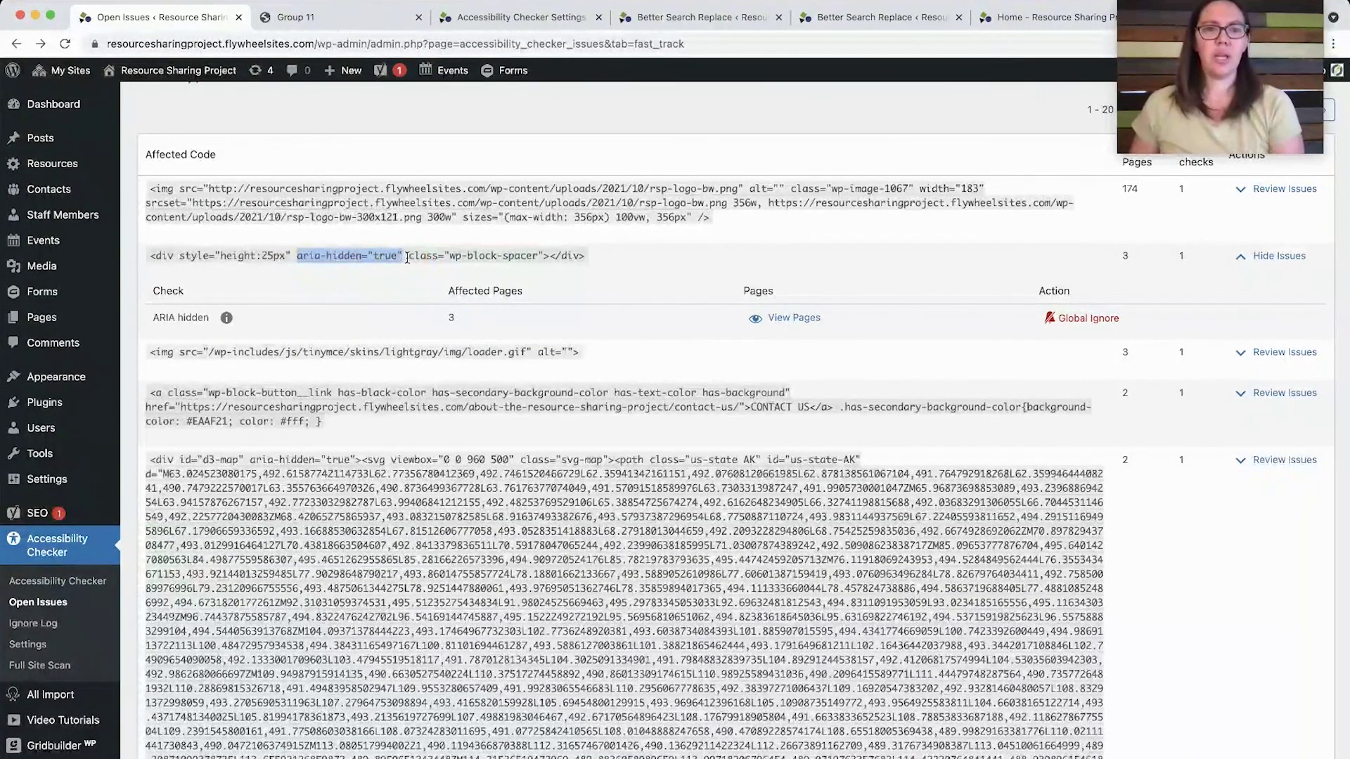
pyautogui.click(407, 258)
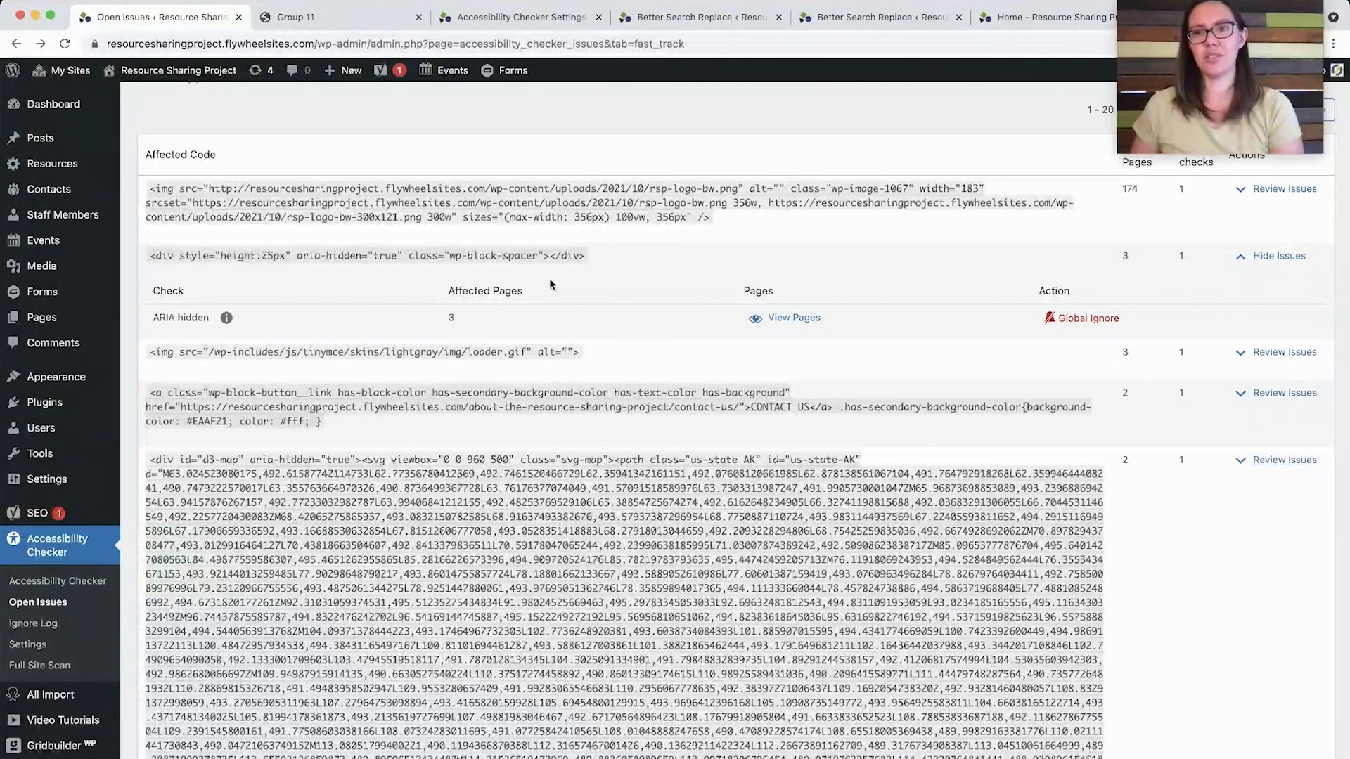
pyautogui.click(1083, 318)
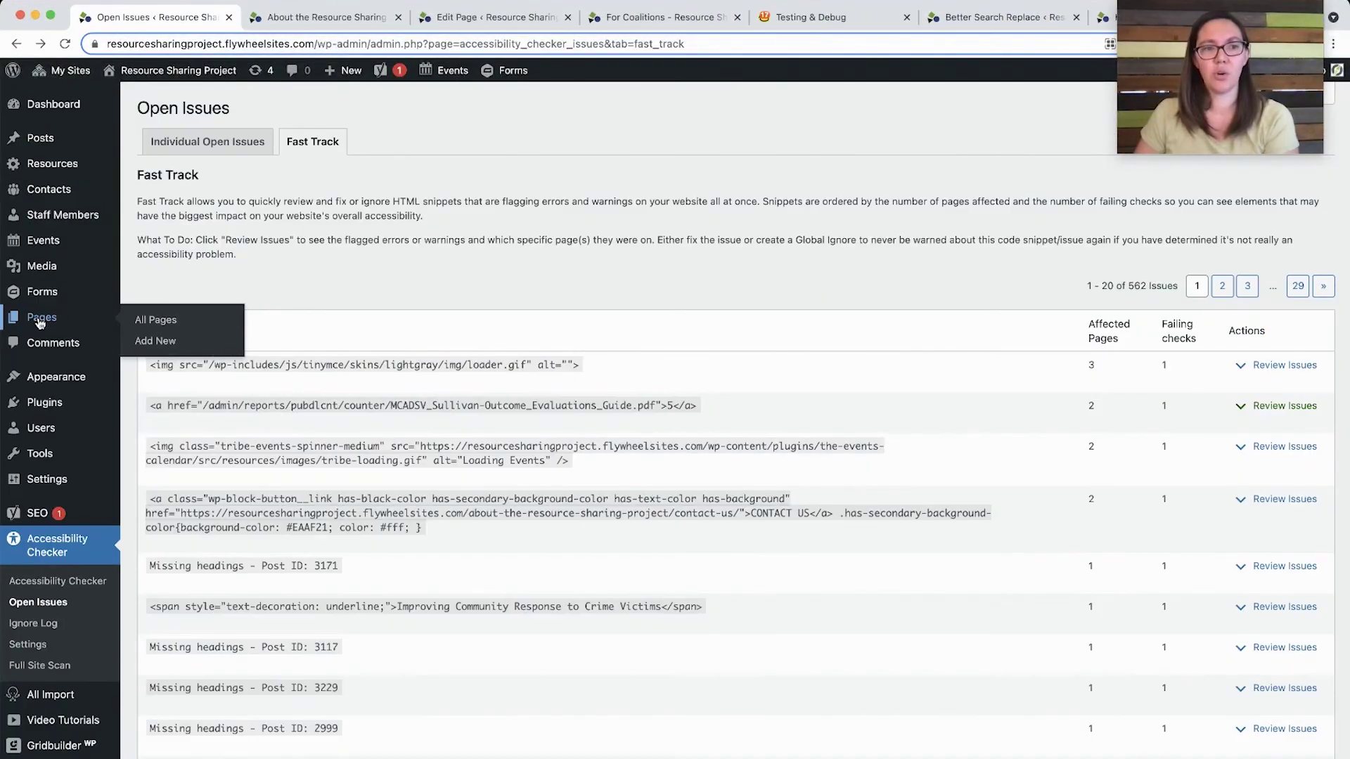
# Go to the list of all pages and review each page's accessibility check columns.
pyautogui.click(40, 320)
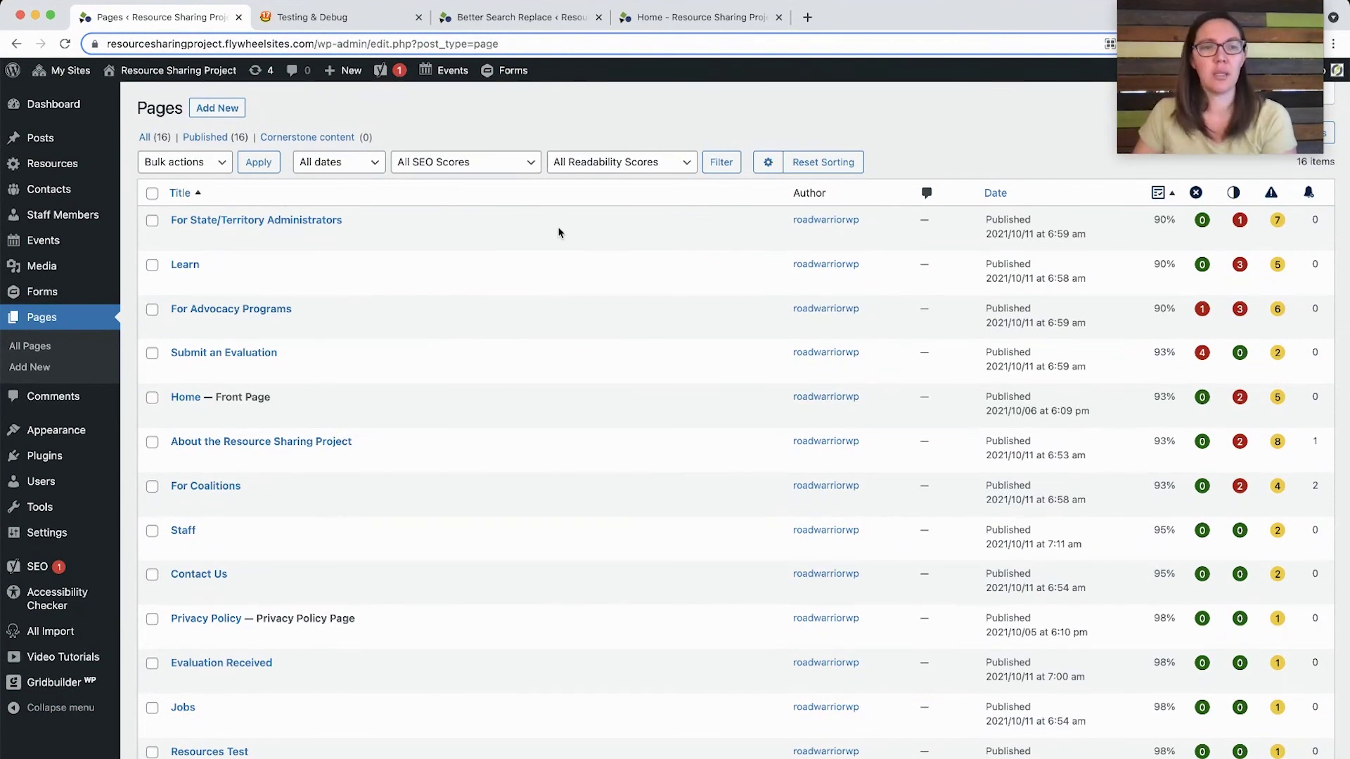
pyautogui.scroll(-1, 341, 202)
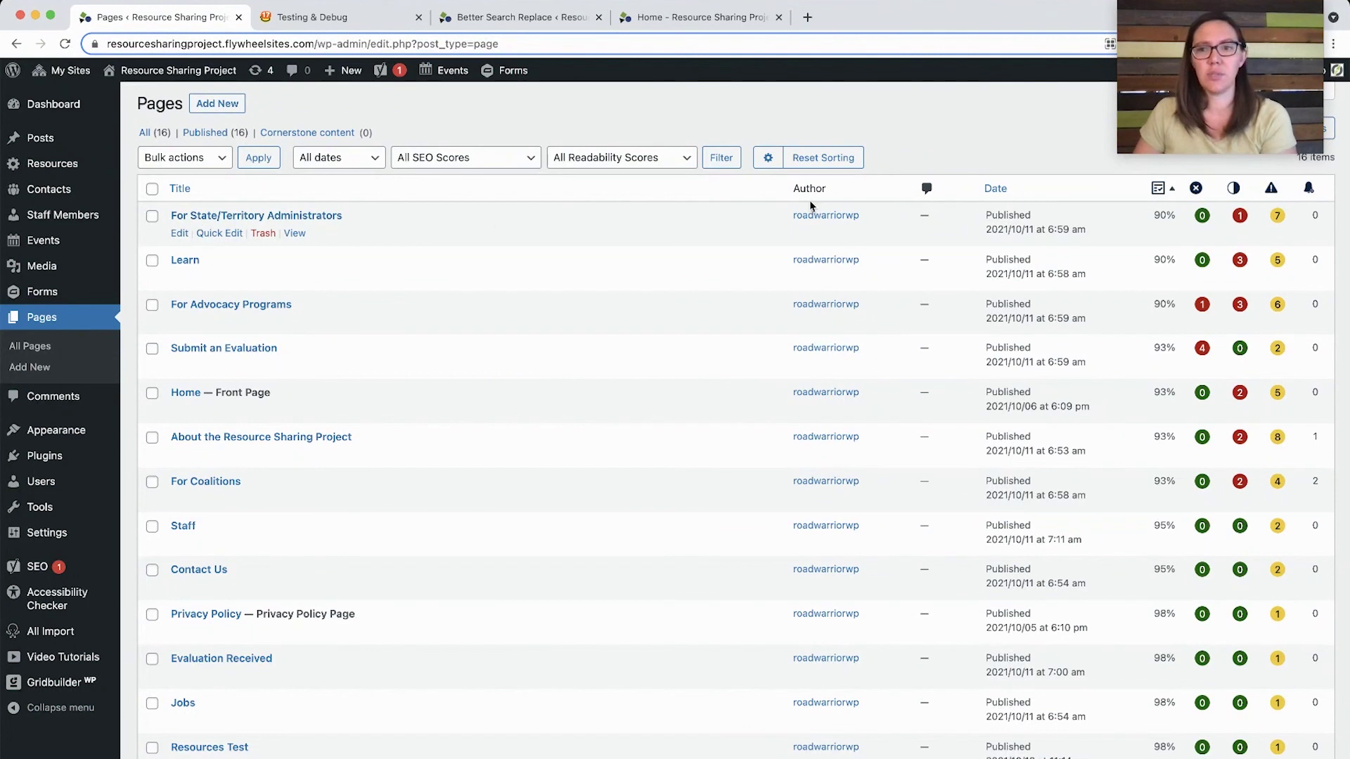
pyautogui.scroll(1, 808, 208)
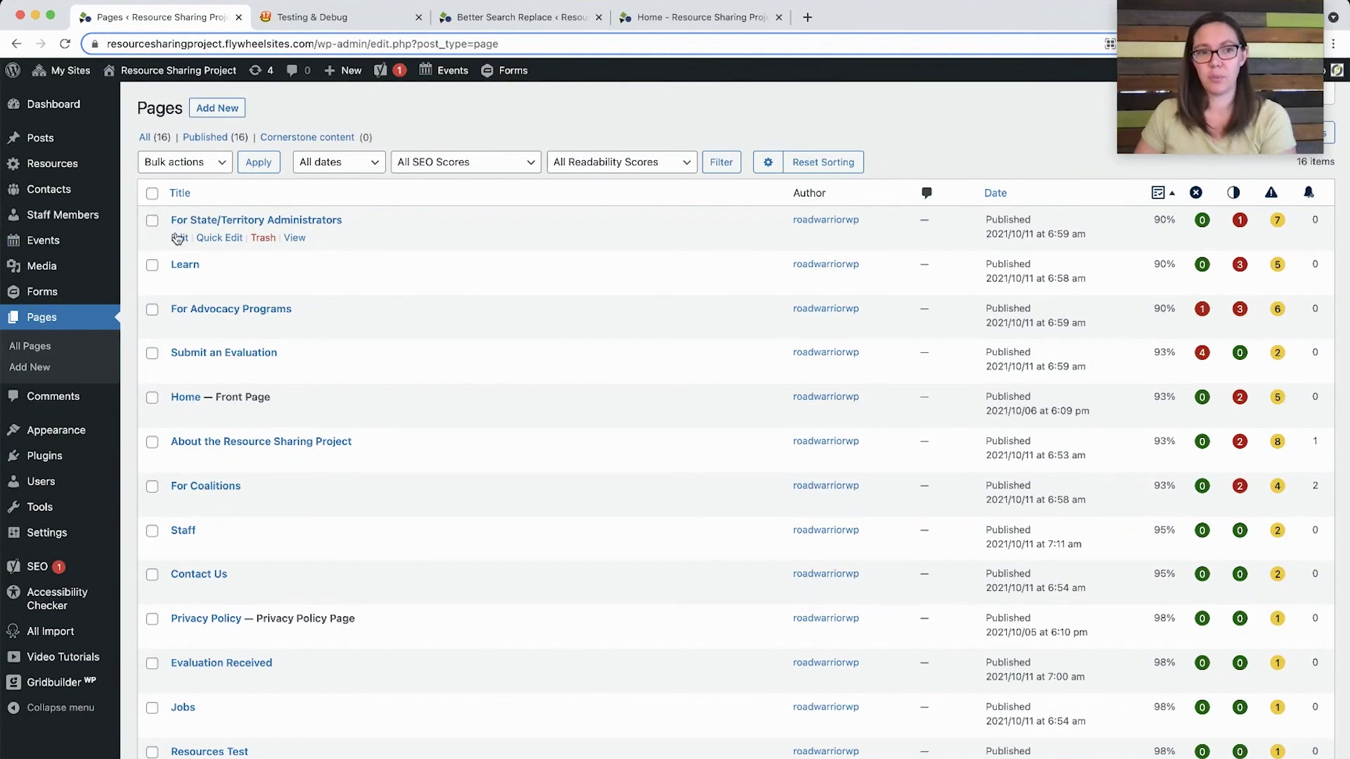
# Open the For State/Territory Administrators page for editing and view its Accessibility Checker summary.
pyautogui.click(179, 240)
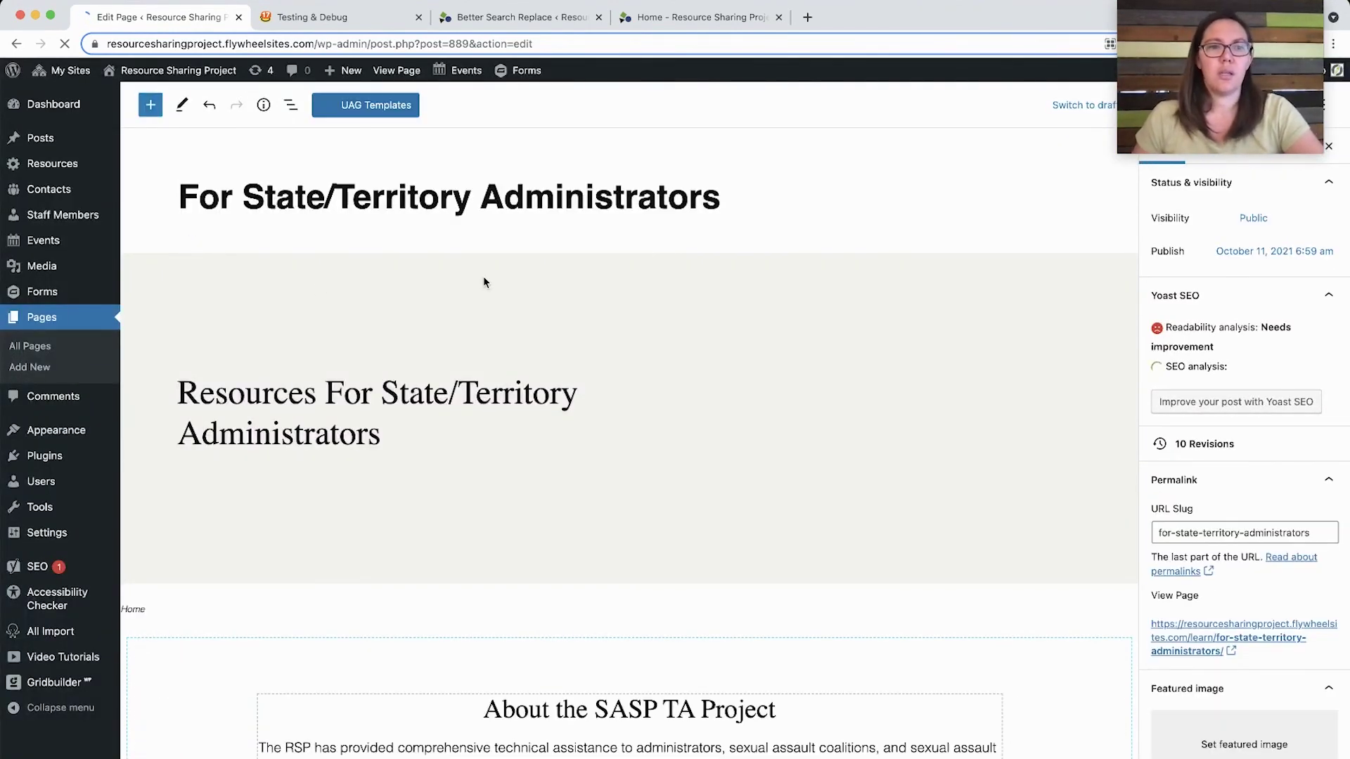
pyautogui.scroll(-5, 753, 427)
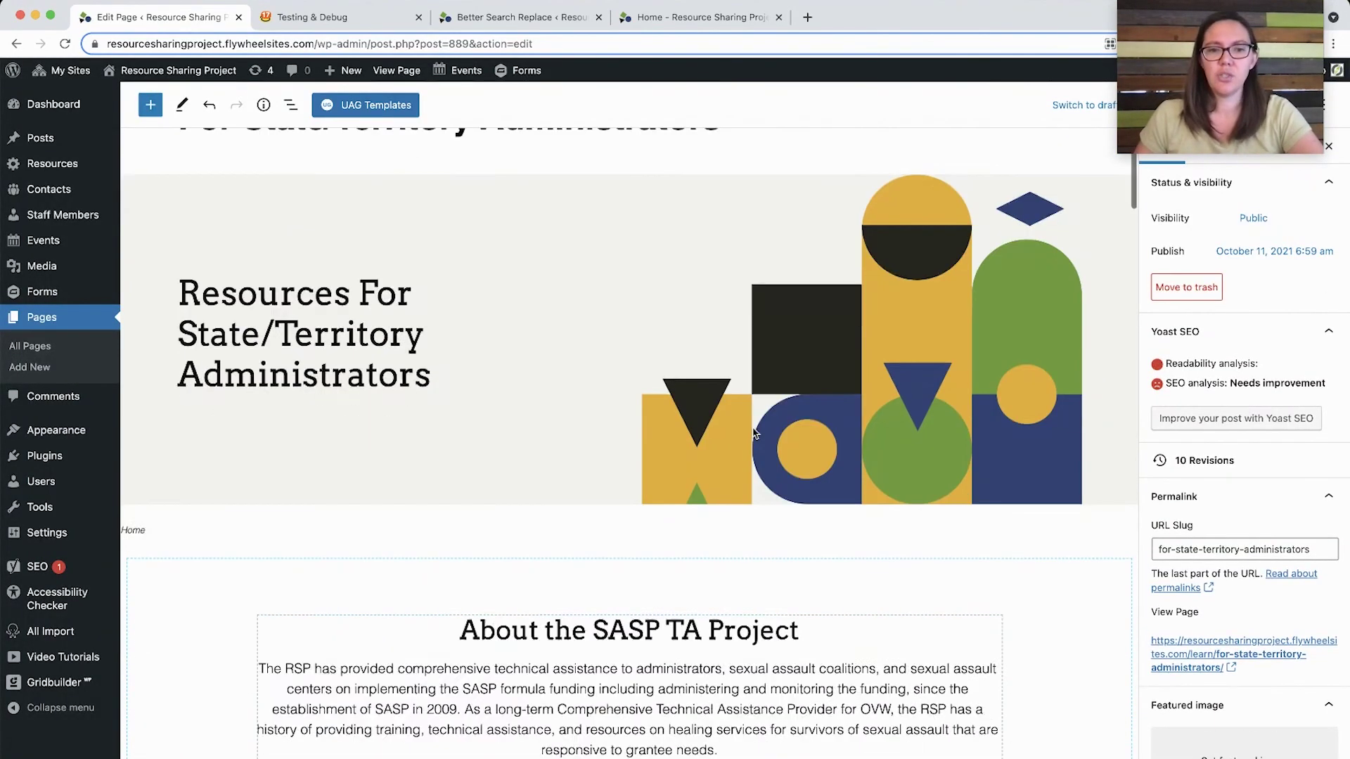
pyautogui.scroll(-15, 753, 428)
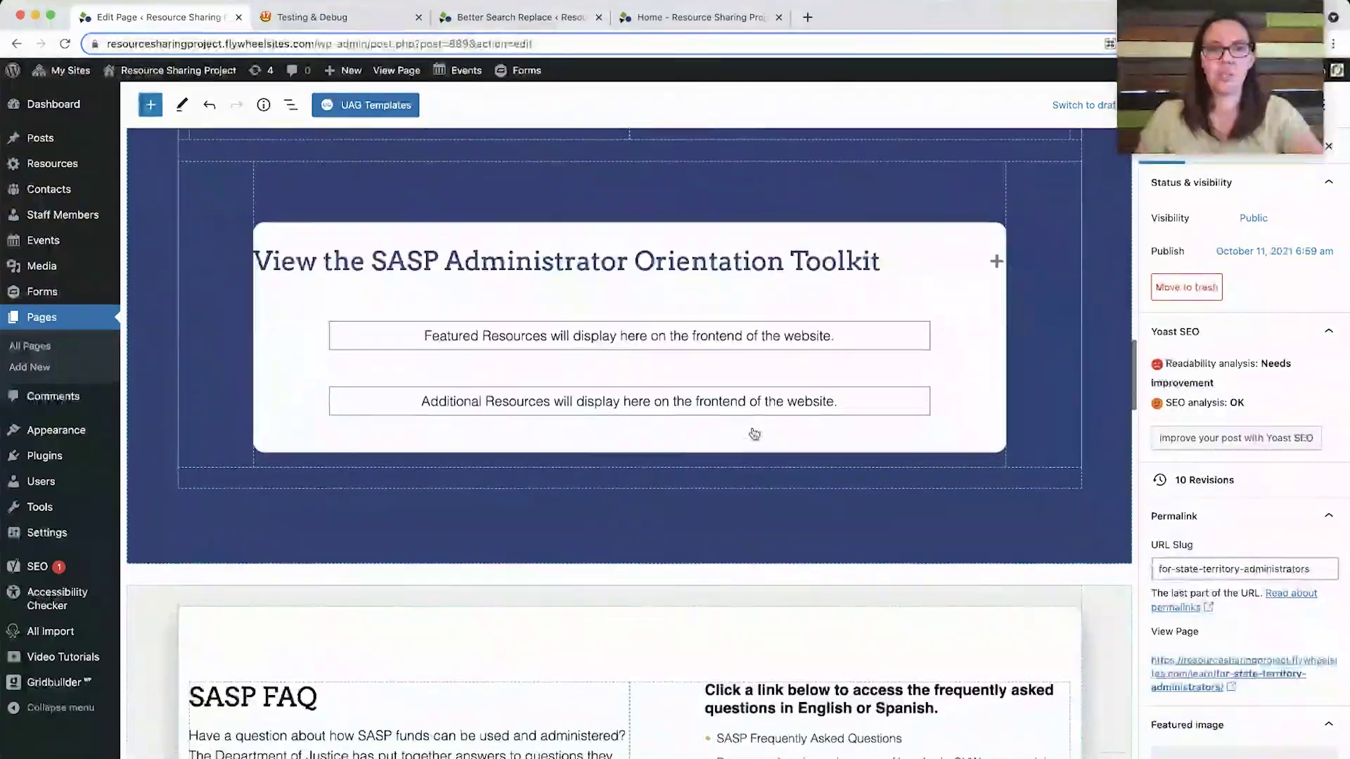
pyautogui.scroll(-20, 691, 587)
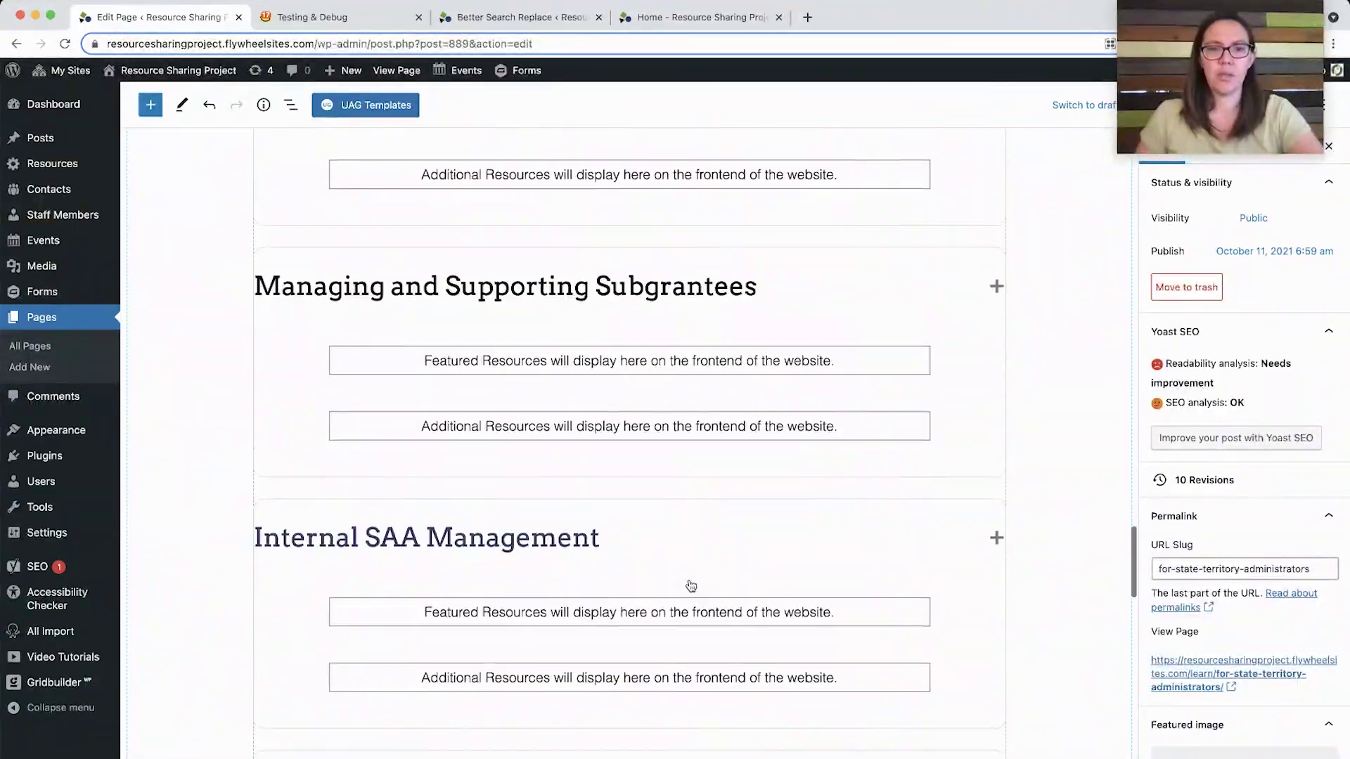
pyautogui.scroll(-8, 691, 587)
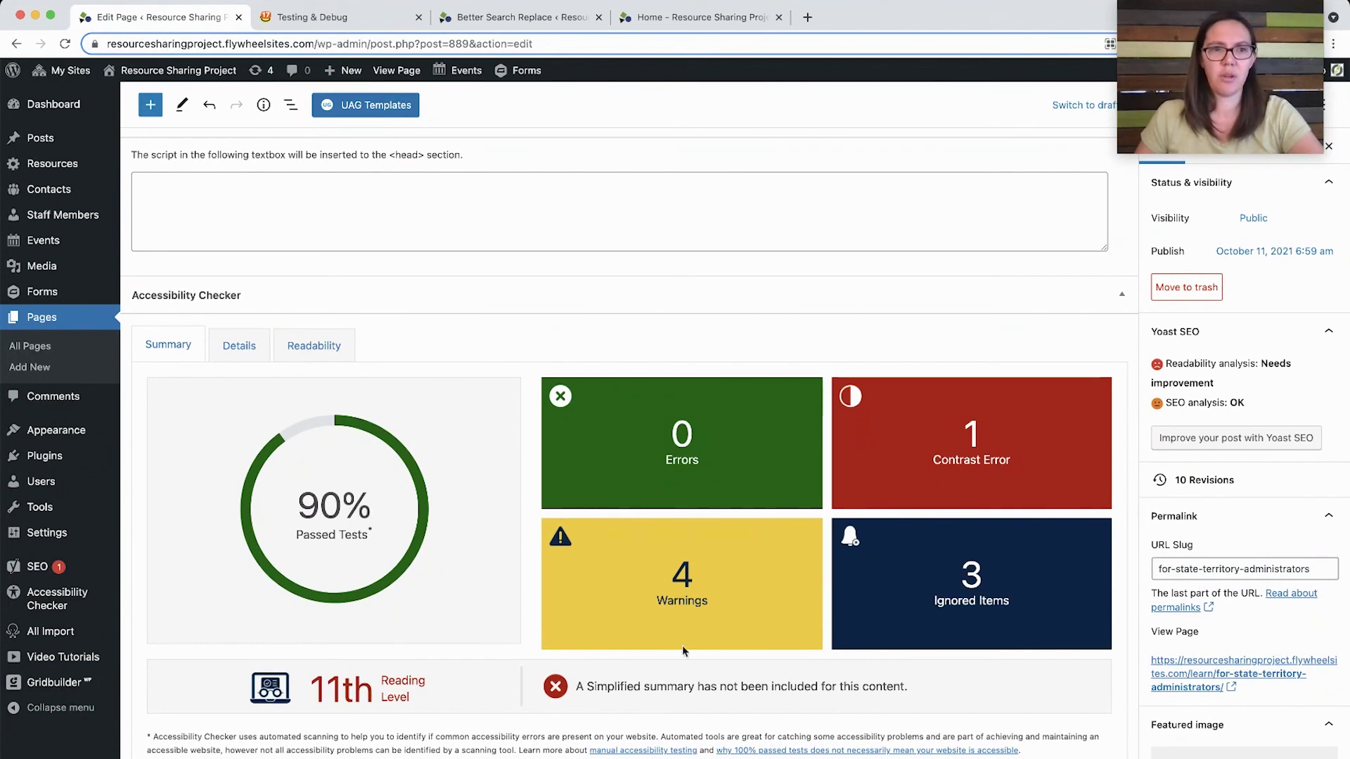
# Show the page's Insufficient Color Contrast details and locate the flagged Take The Course button in the content.
pyautogui.click(250, 355)
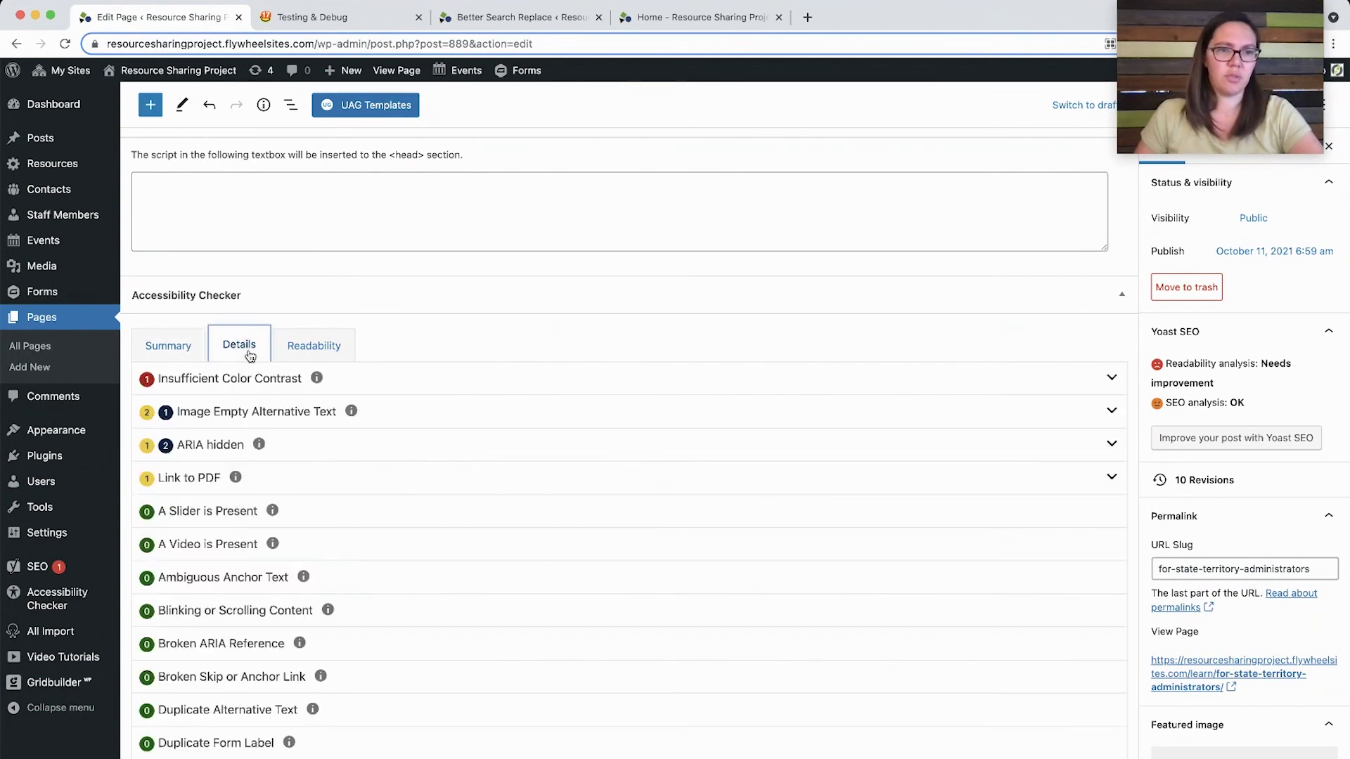
pyautogui.click(1110, 379)
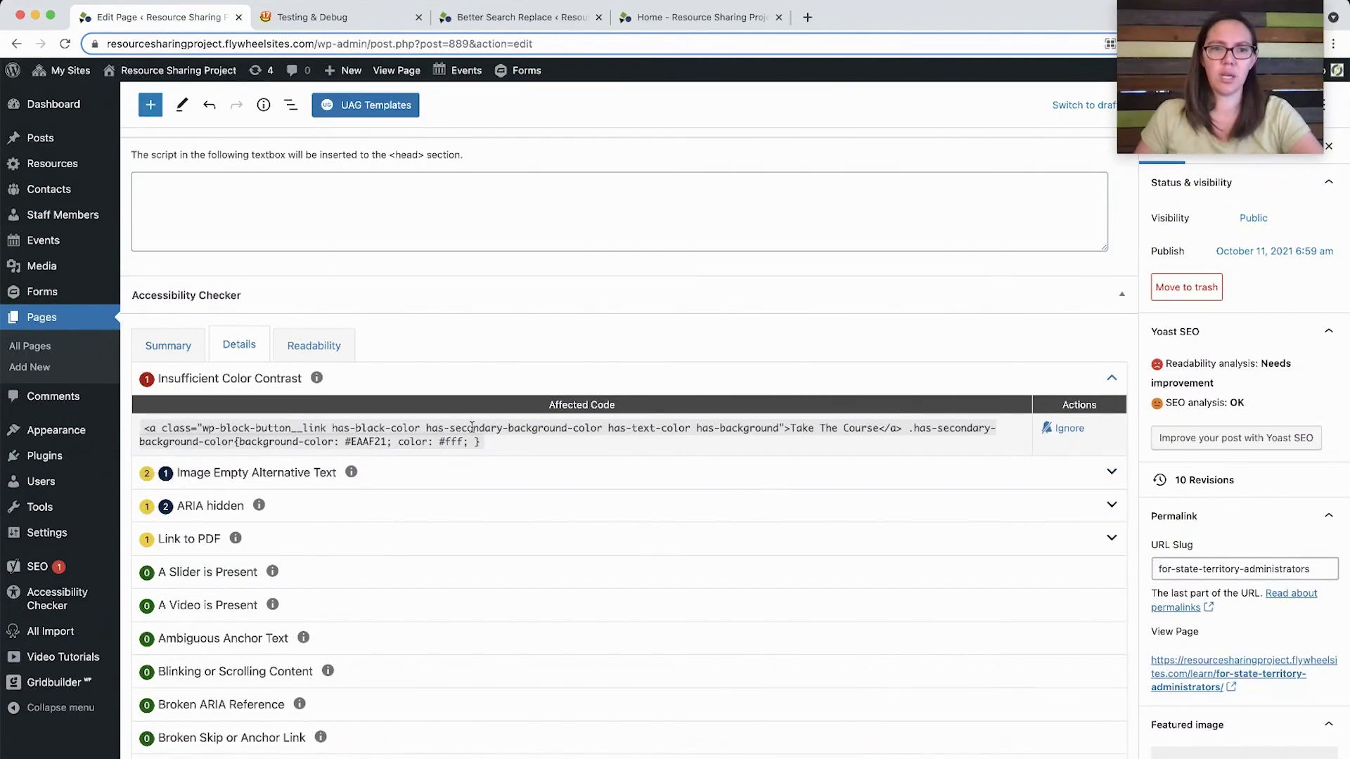
pyautogui.scroll(20, 534, 438)
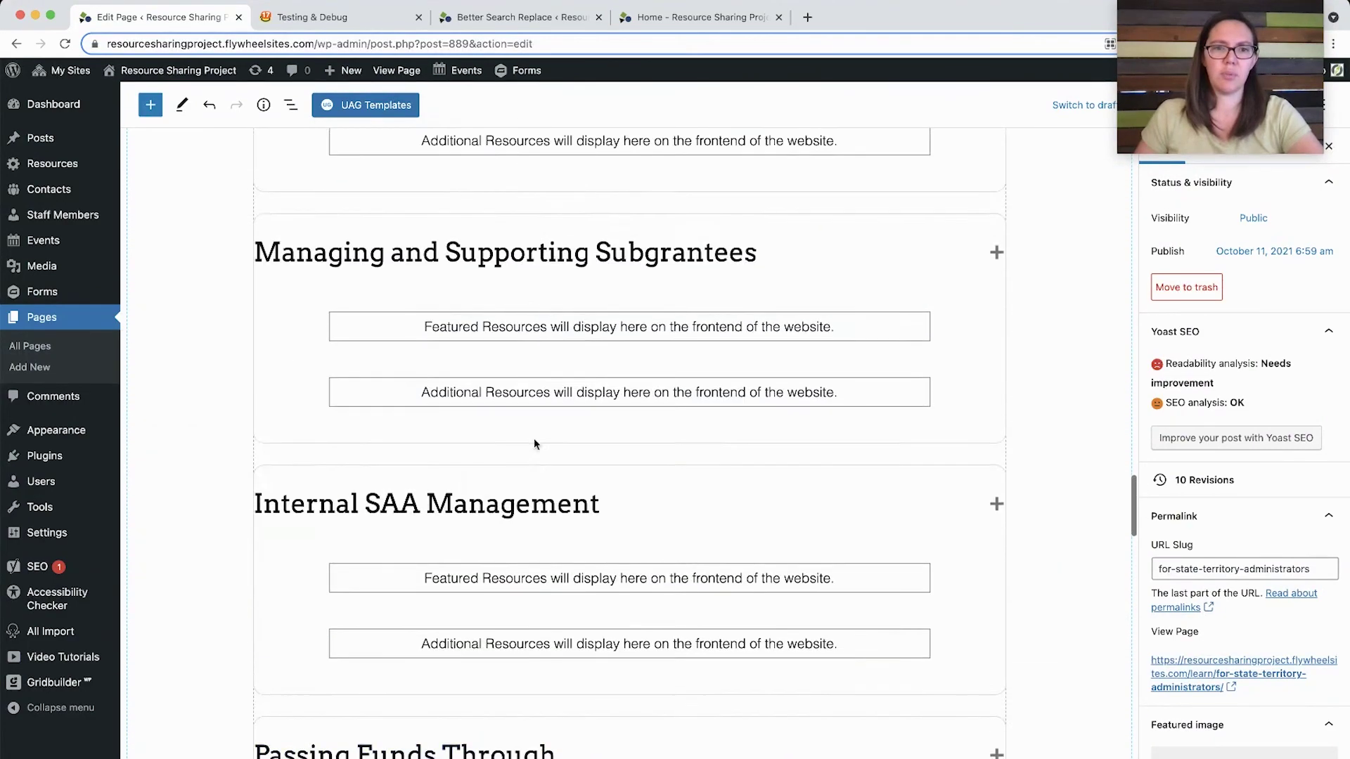
pyautogui.scroll(4, 534, 437)
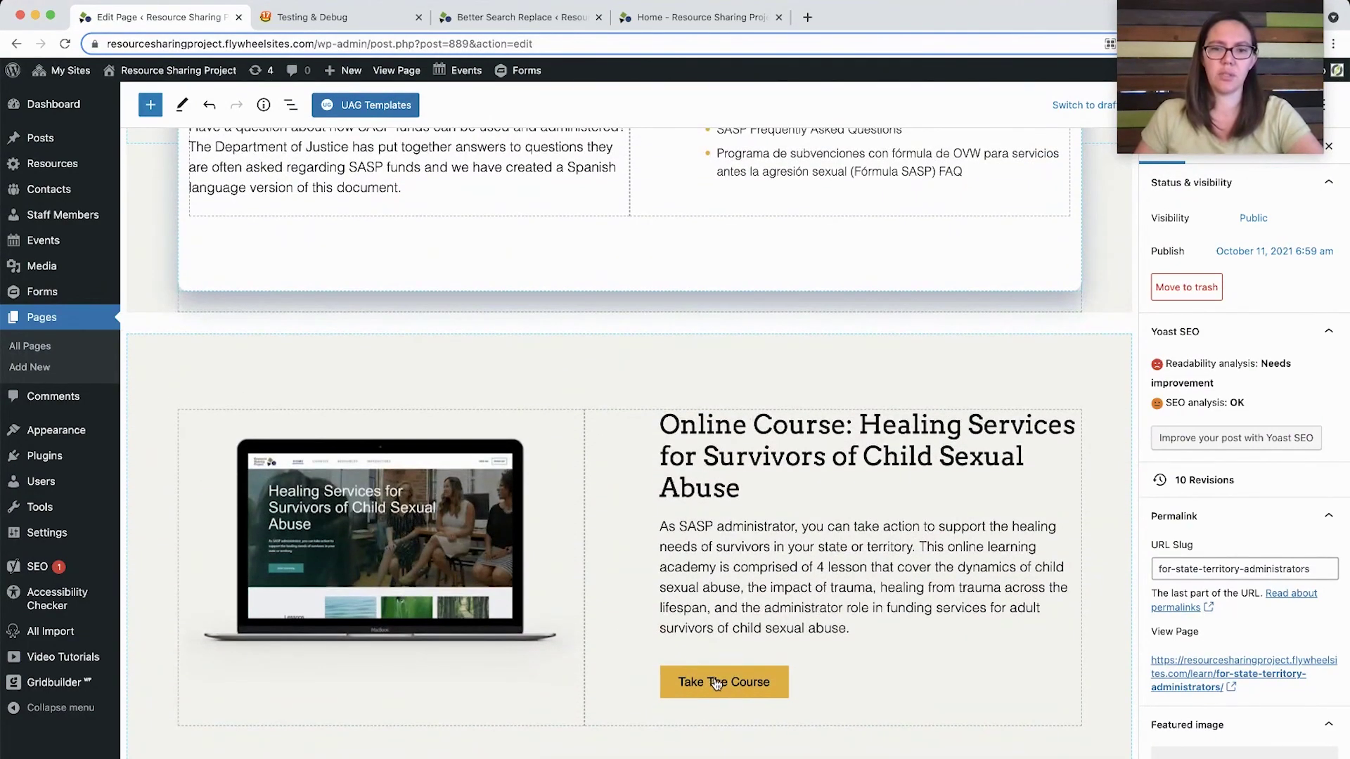
# Open the ignore form for the Take The Course contrast error and comment that it is a false positive because a different CSS class makes the text black.
pyautogui.scroll(-3, 906, 692)
pyautogui.scroll(-20, 906, 691)
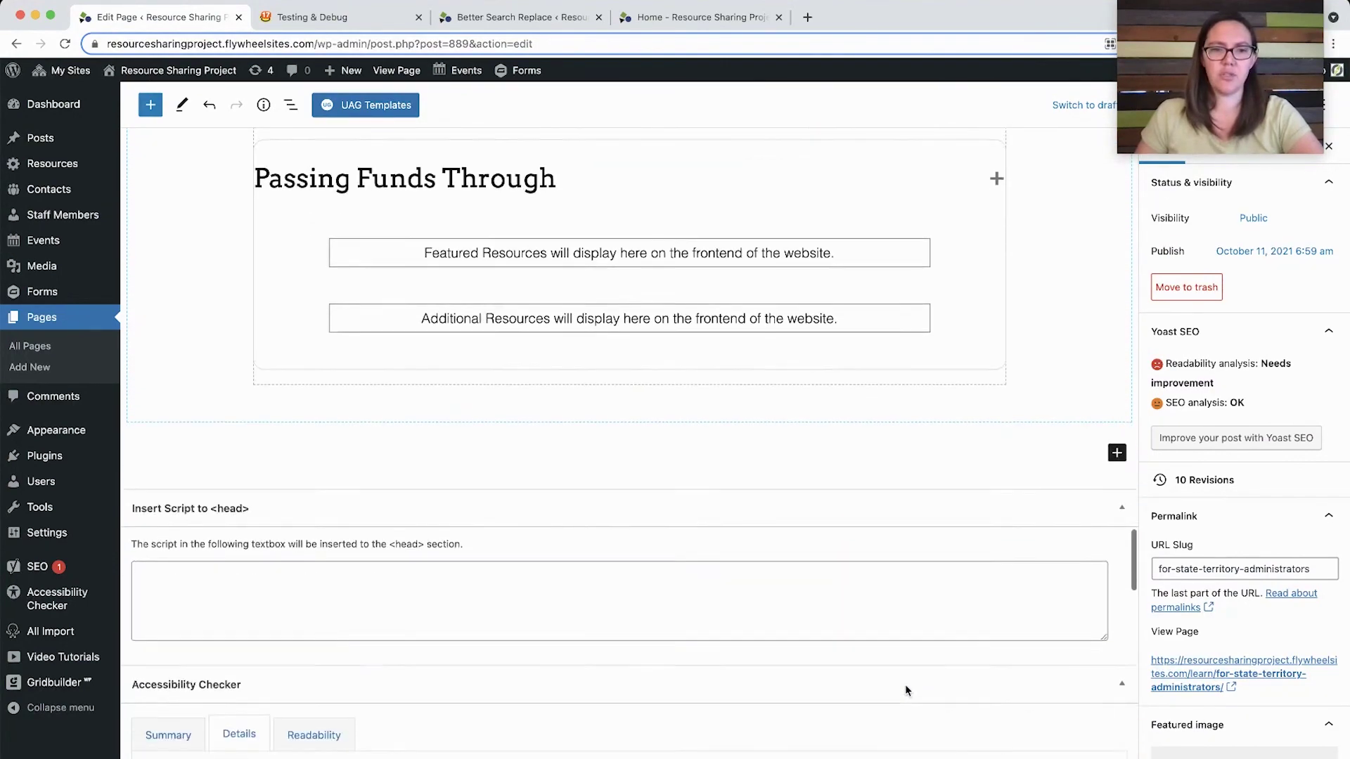
pyautogui.click(1063, 454)
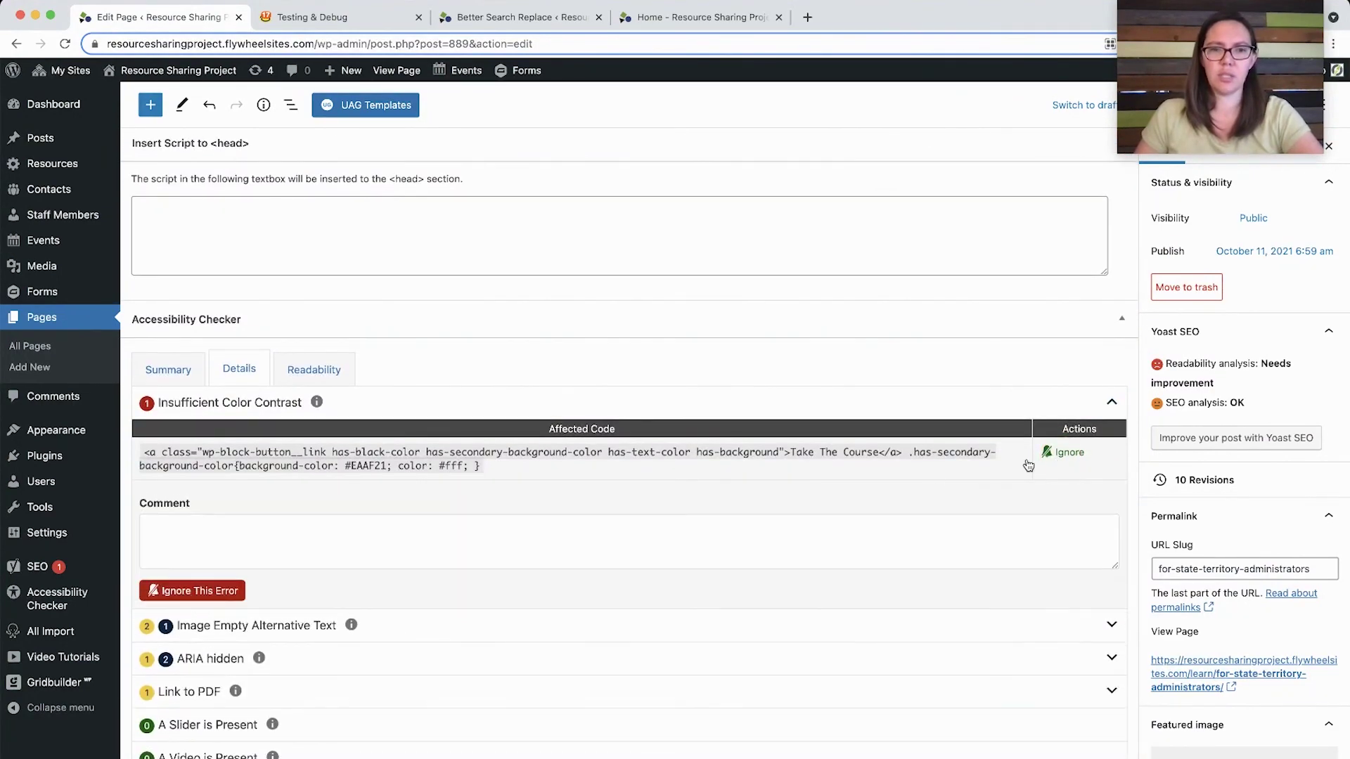
pyautogui.click(263, 533)
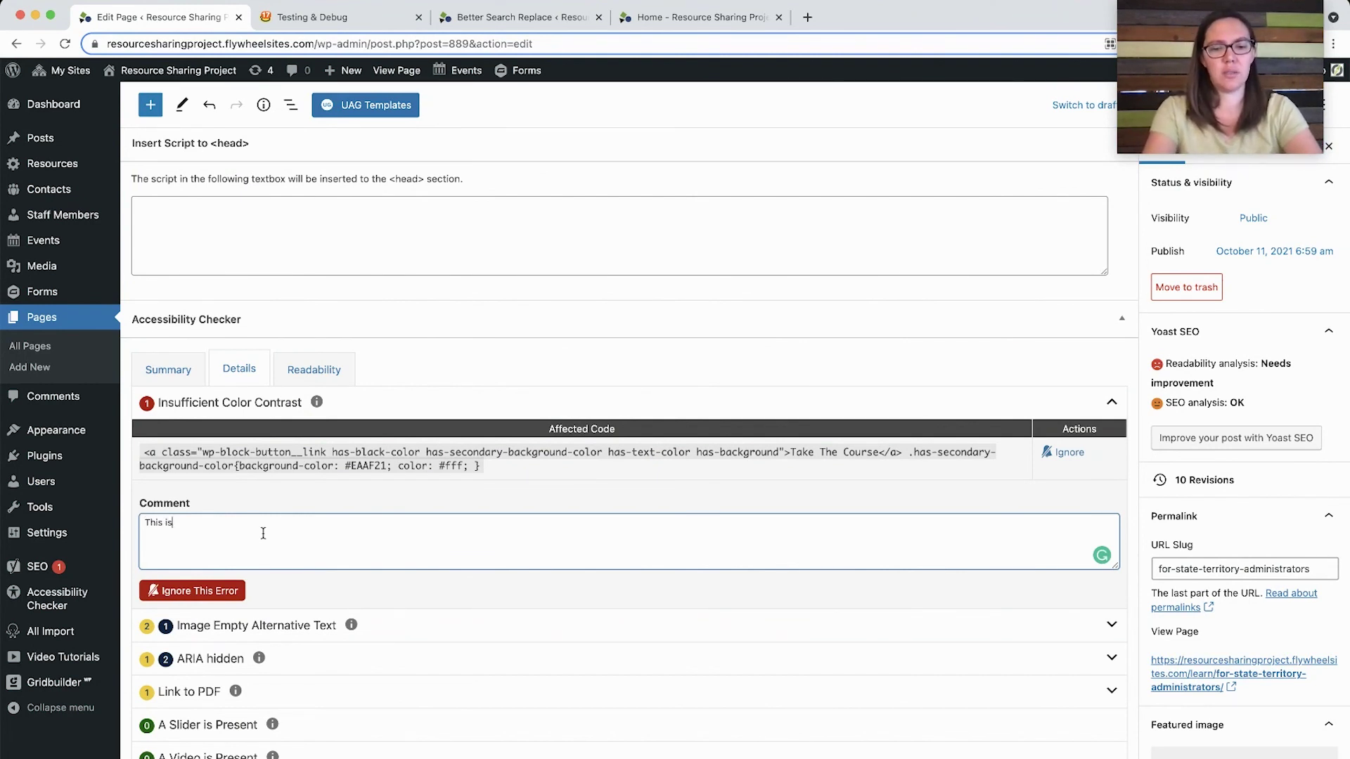
pyautogui.write('This is a flase')
pyautogui.press('BackSpace')
pyautogui.press('BackSpace')
pyautogui.press('BackSpace')
pyautogui.press('BackSpace')
pyautogui.press('BackSpace')
pyautogui.write('als')
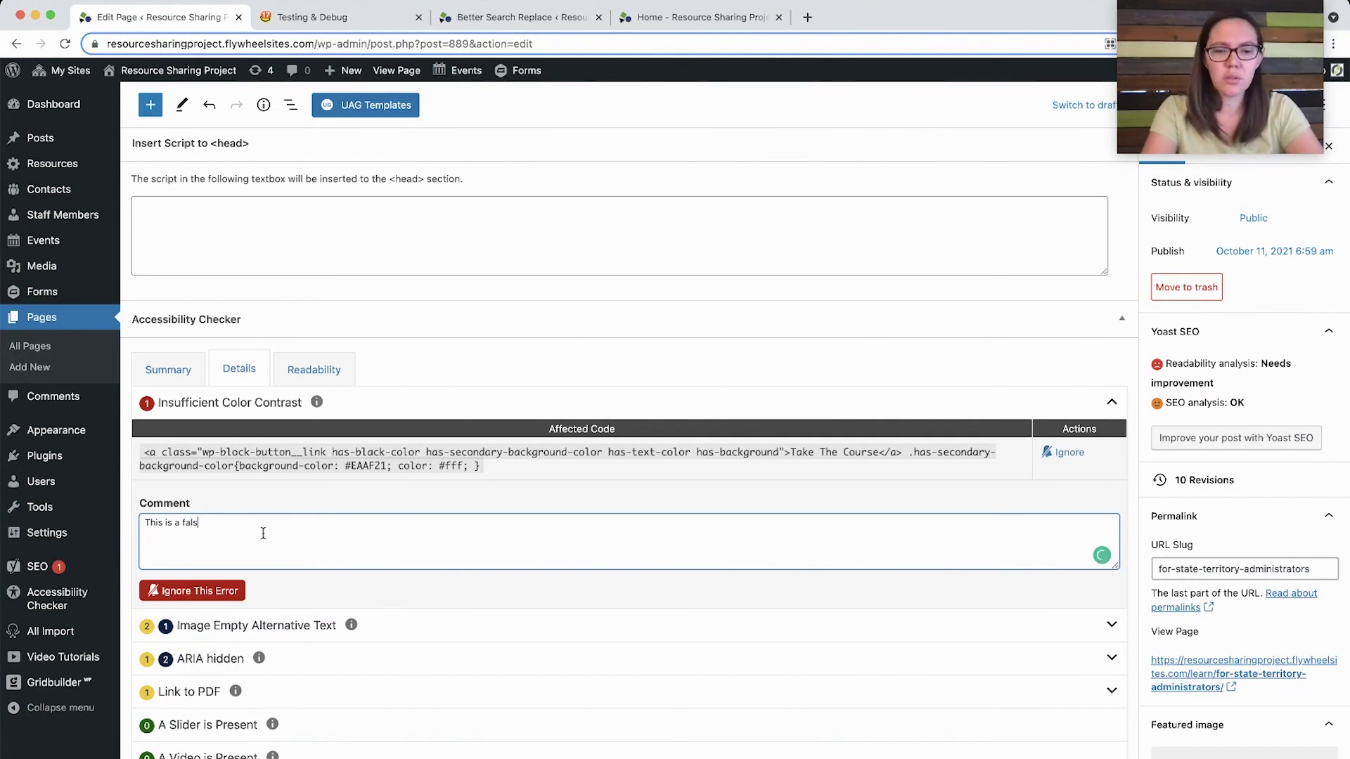
pyautogui.write('e positive - text')
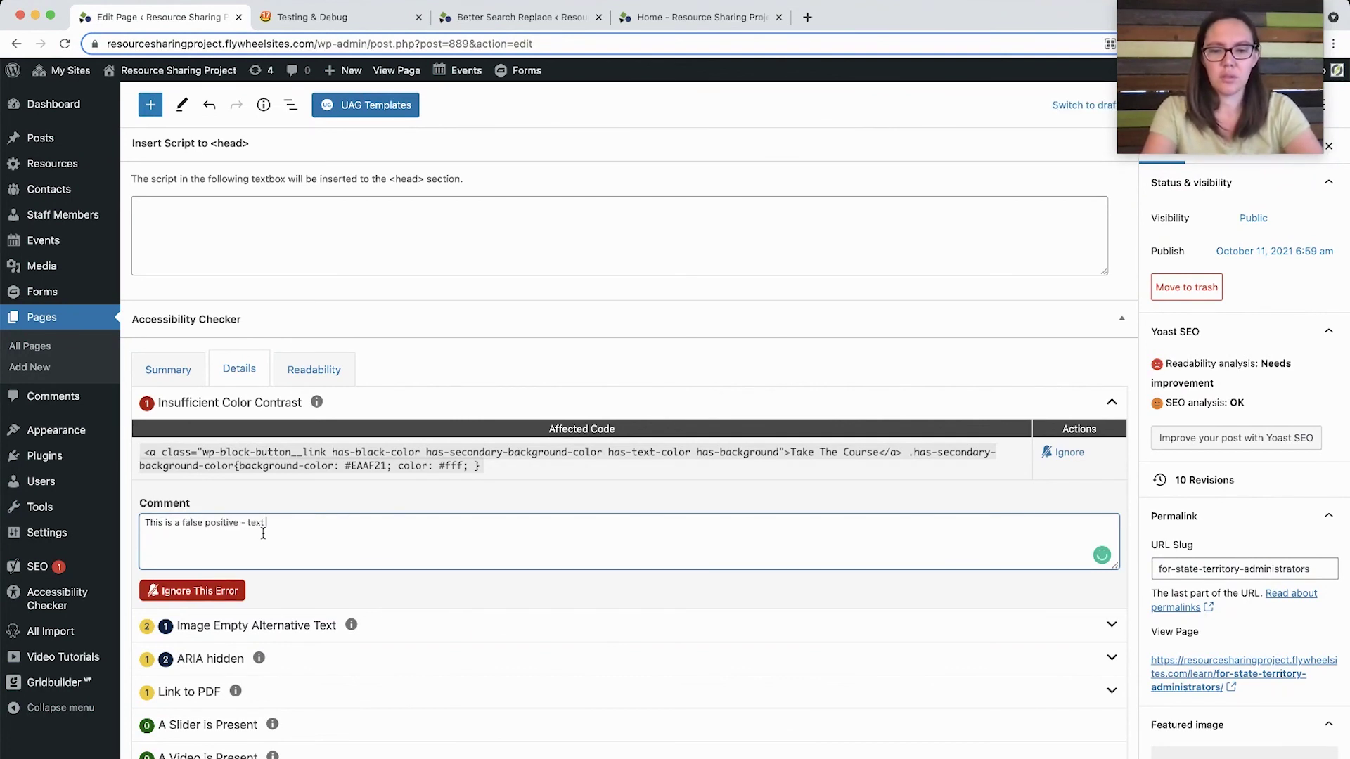
pyautogui.write(' color is change to blac')
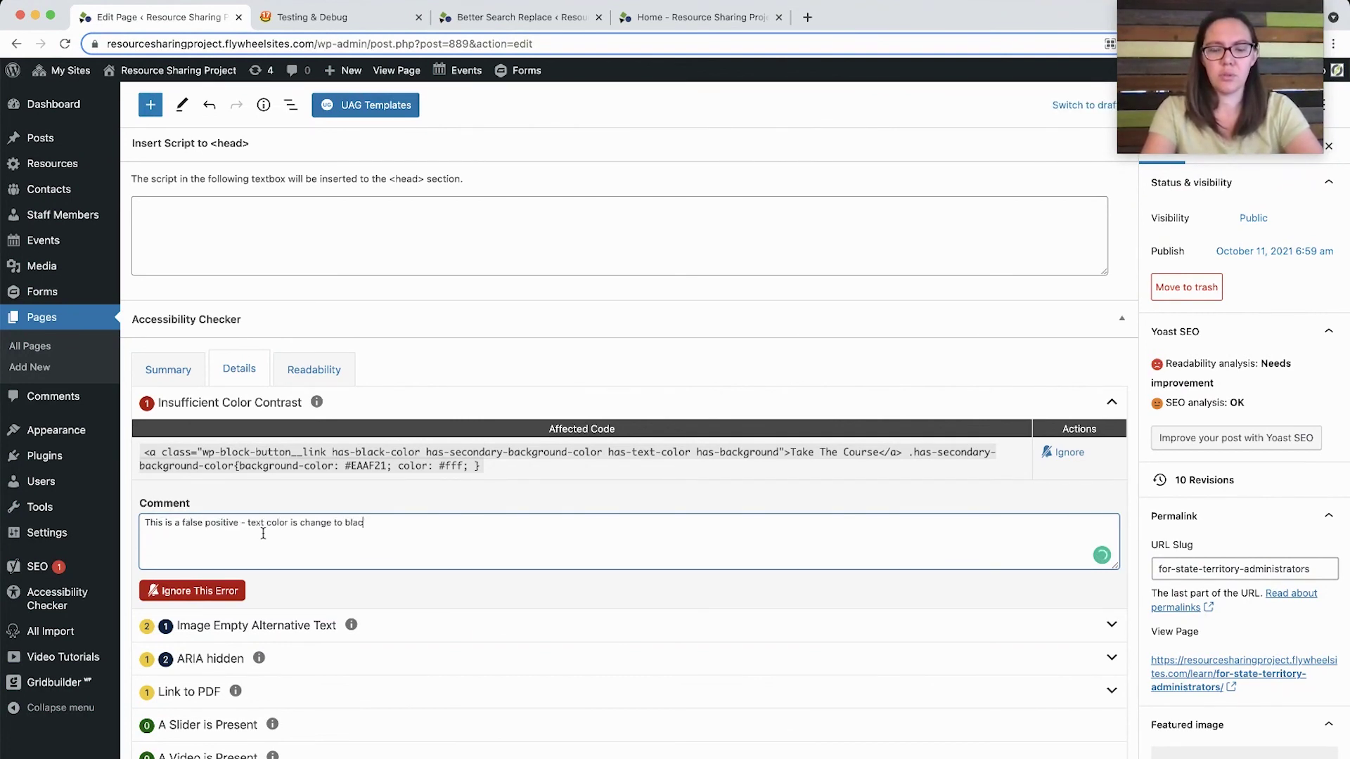
pyautogui.write('k with')
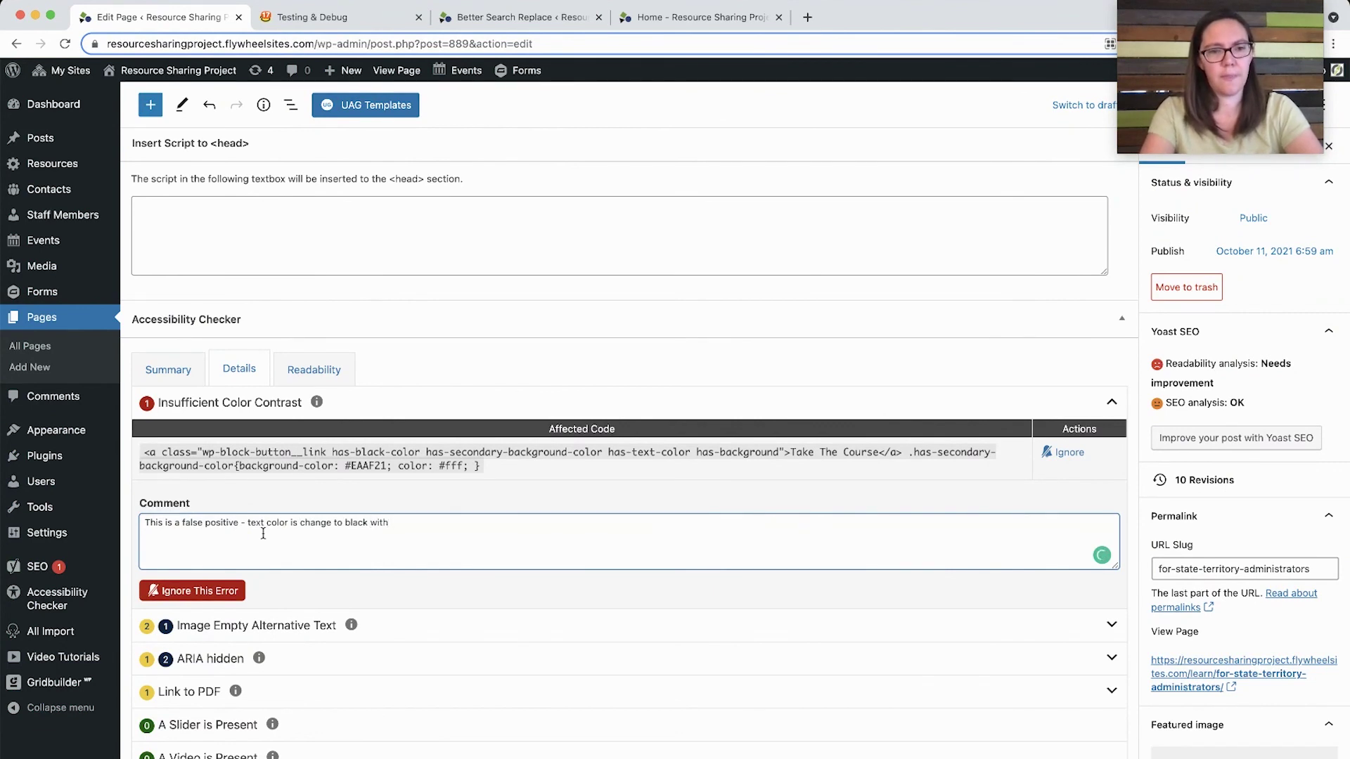
pyautogui.write(' CSS on')
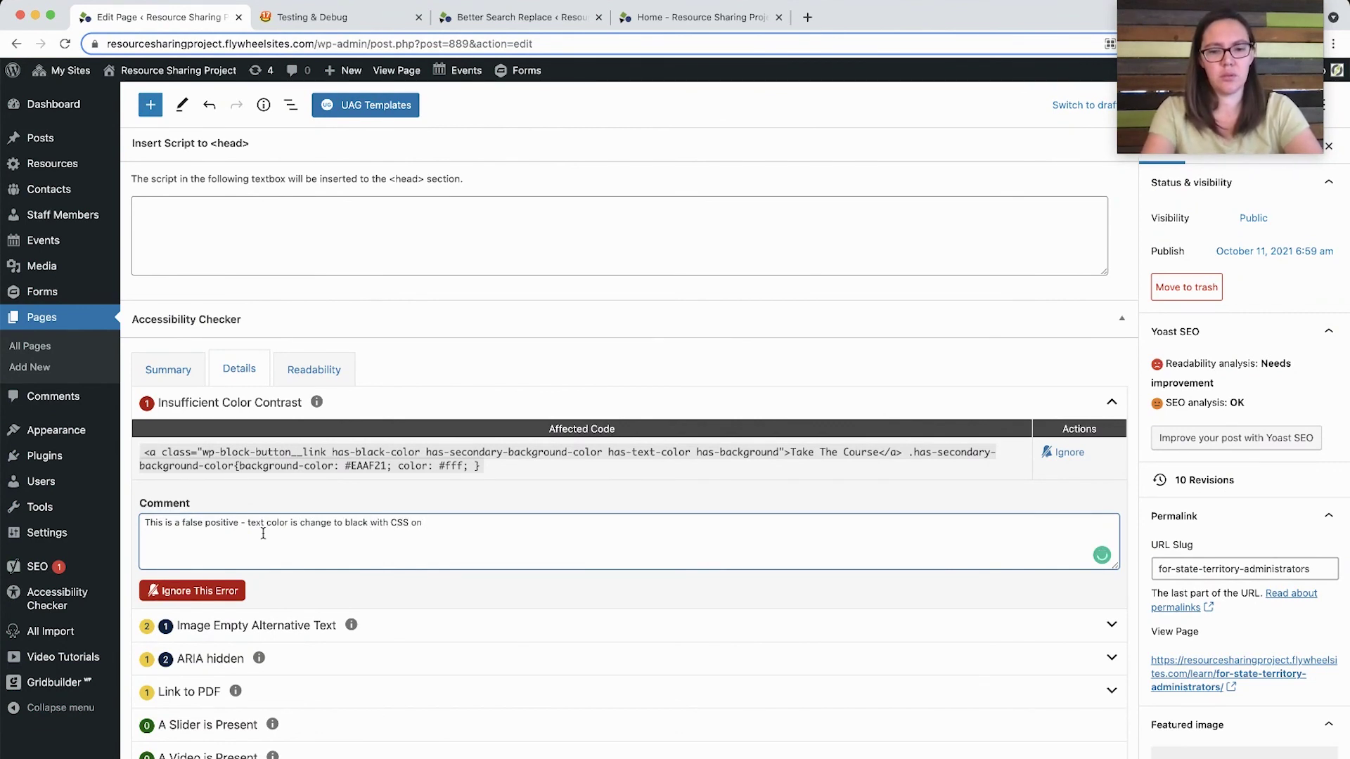
pyautogui.write(' a different class.')
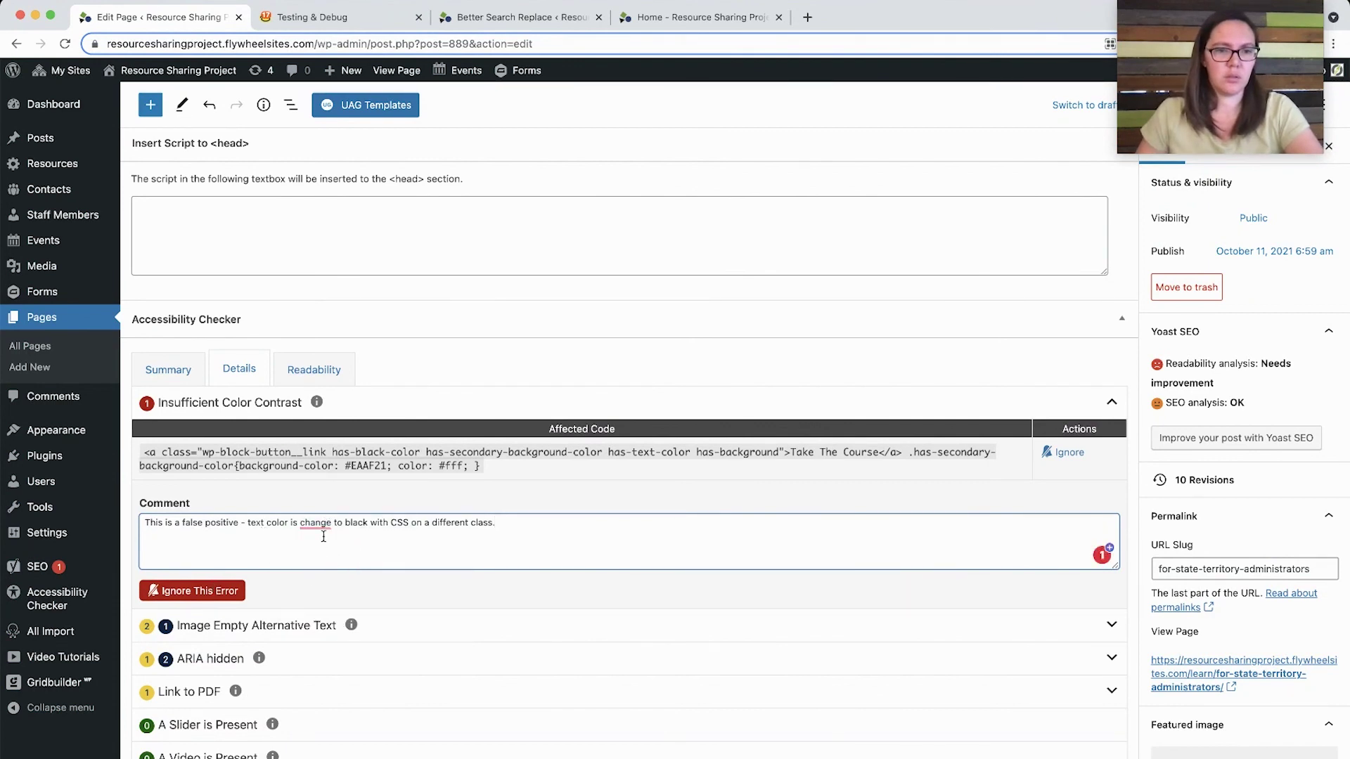
# Correct "change" to "changed" in the comment, ignore the Insufficient Color Contrast error and collapse its details.
pyautogui.moveTo(323, 536)
pyautogui.click(323, 560)
pyautogui.click(195, 595)
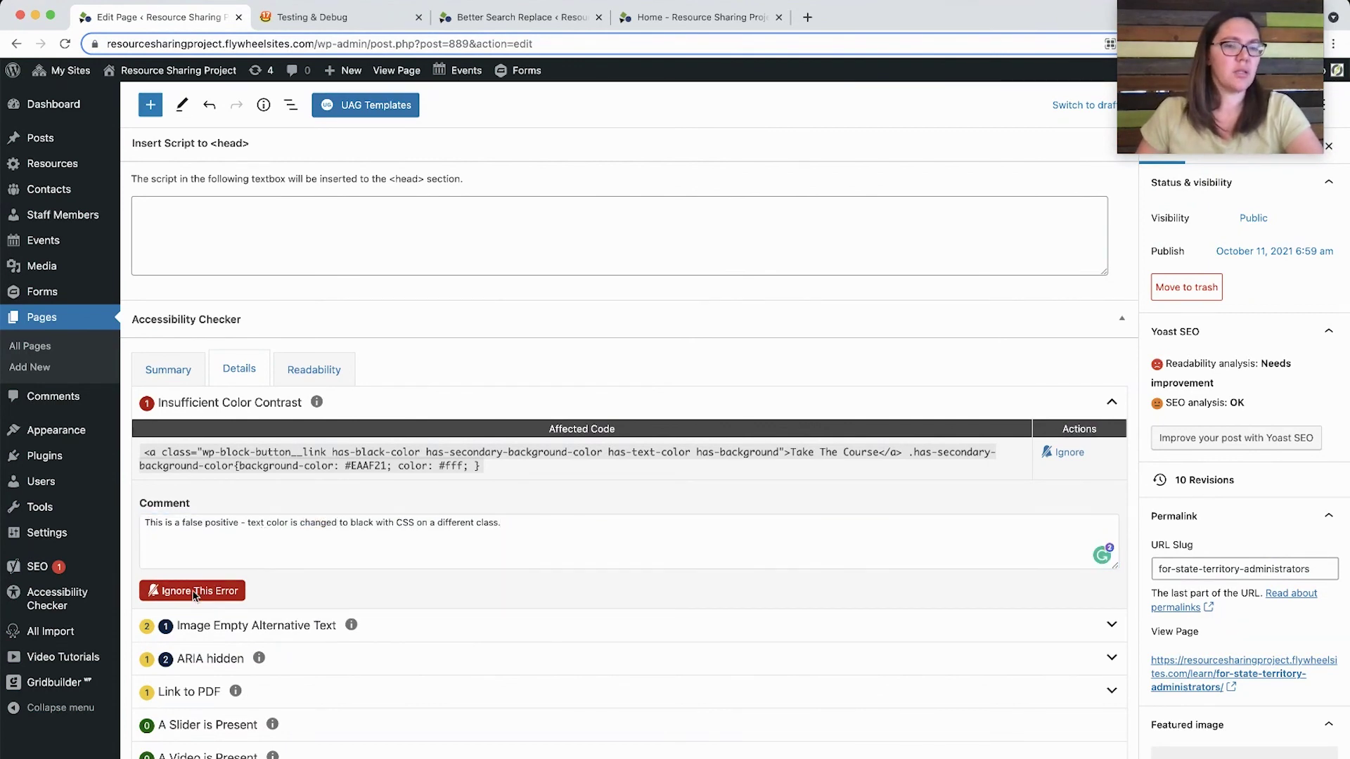
pyautogui.click(1112, 401)
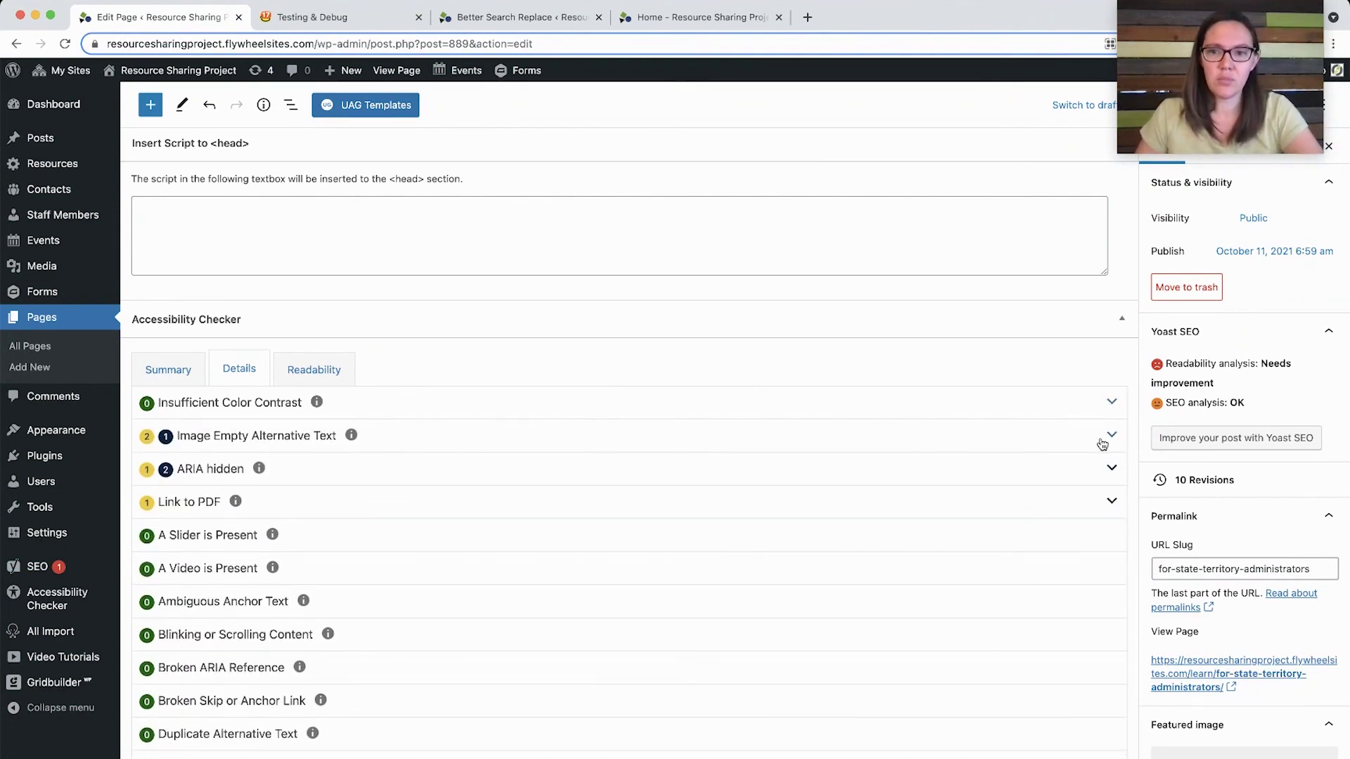
# Show the Image Empty Alternative Text details and examine the flagged laptop image in the Online Course section of the content.
pyautogui.click(1109, 434)
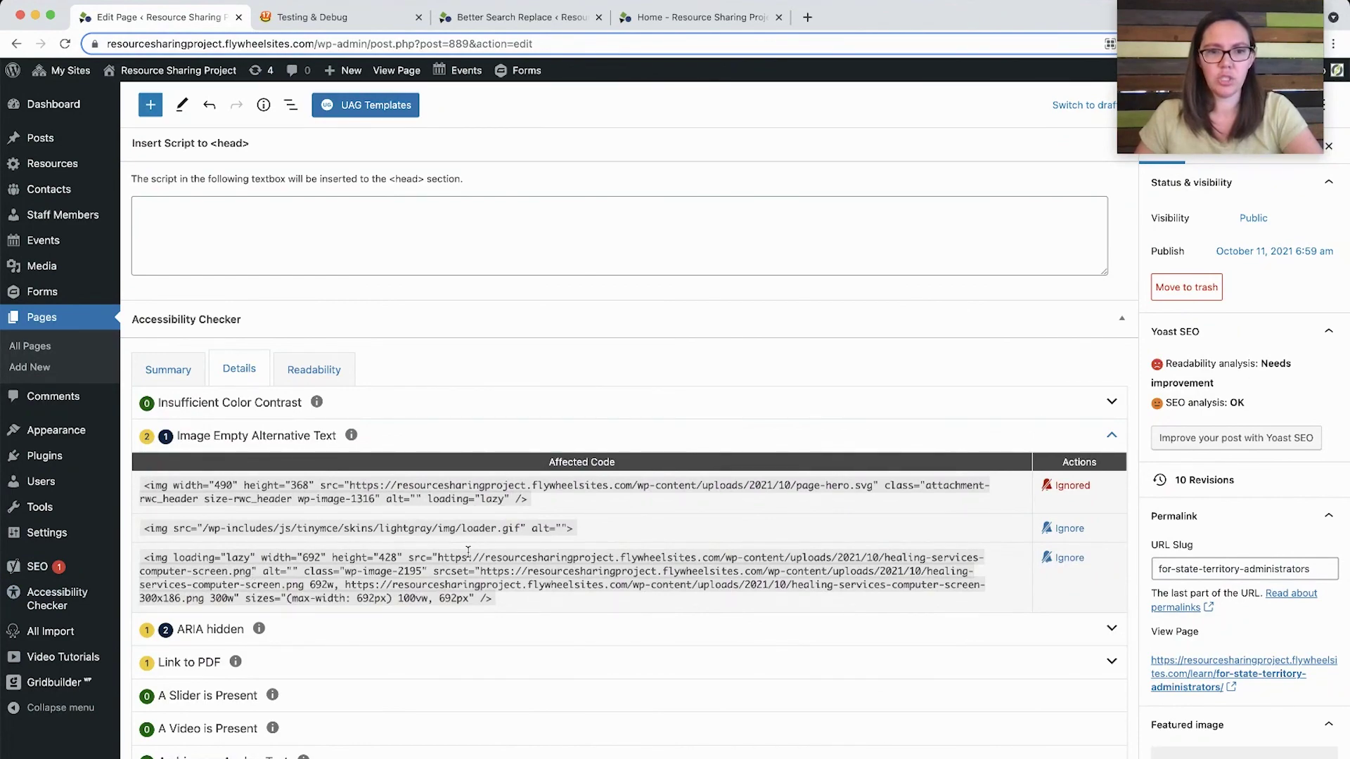
pyautogui.scroll(20, 446, 578)
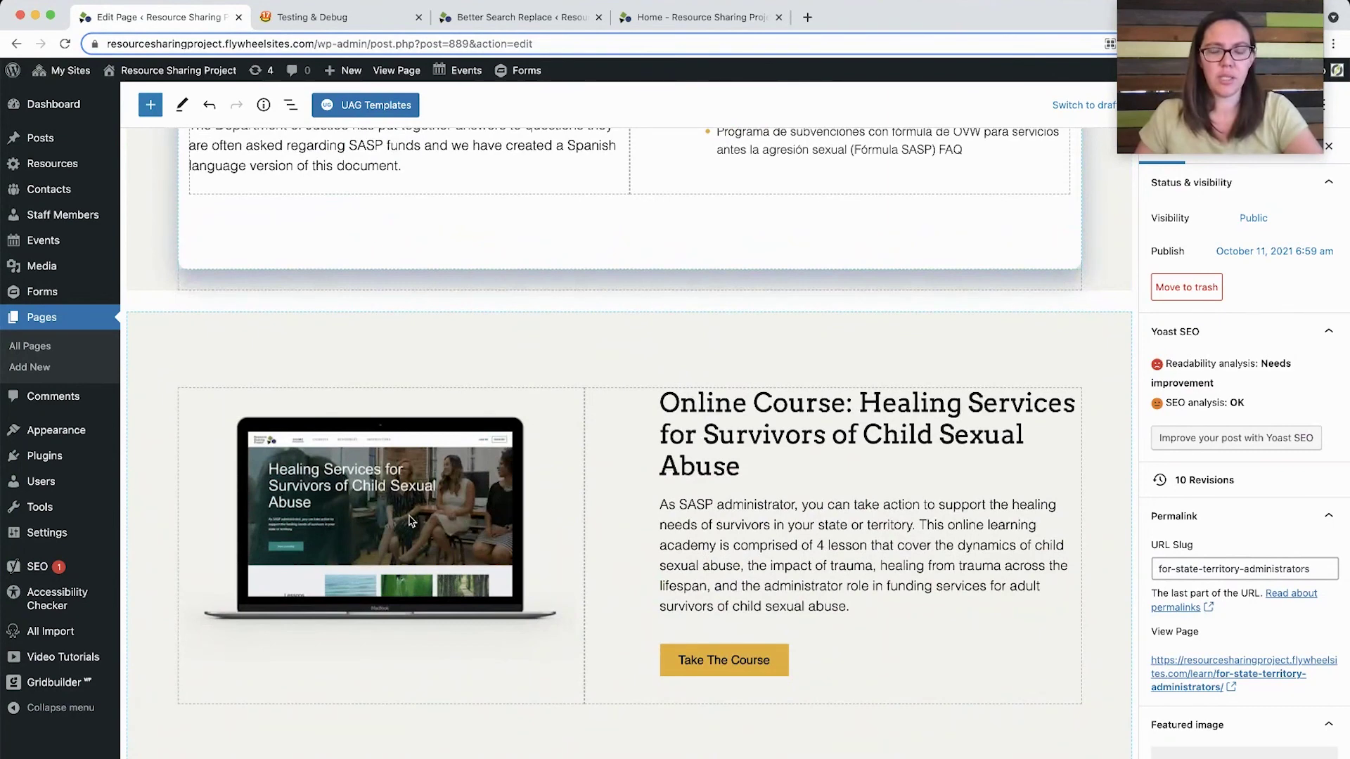
pyautogui.scroll(1, 415, 504)
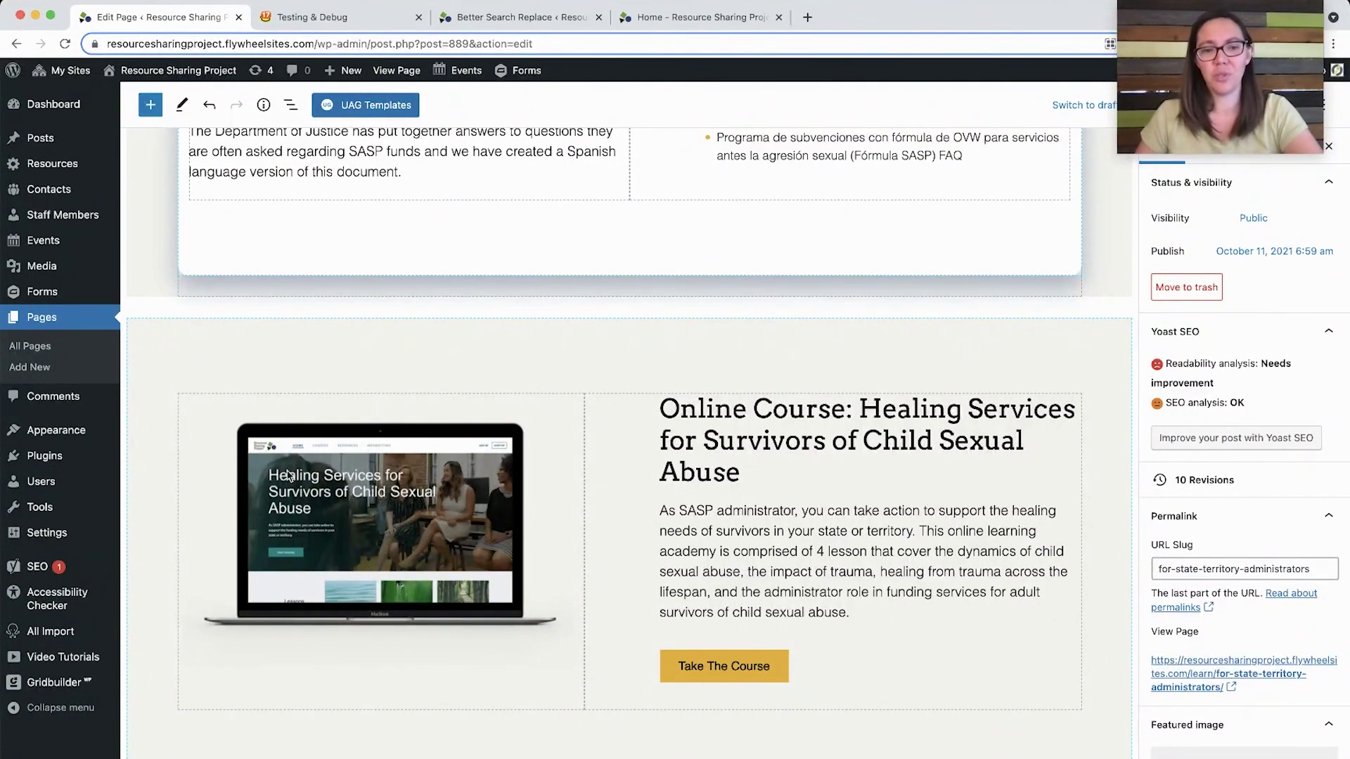
pyautogui.scroll(-20, 459, 578)
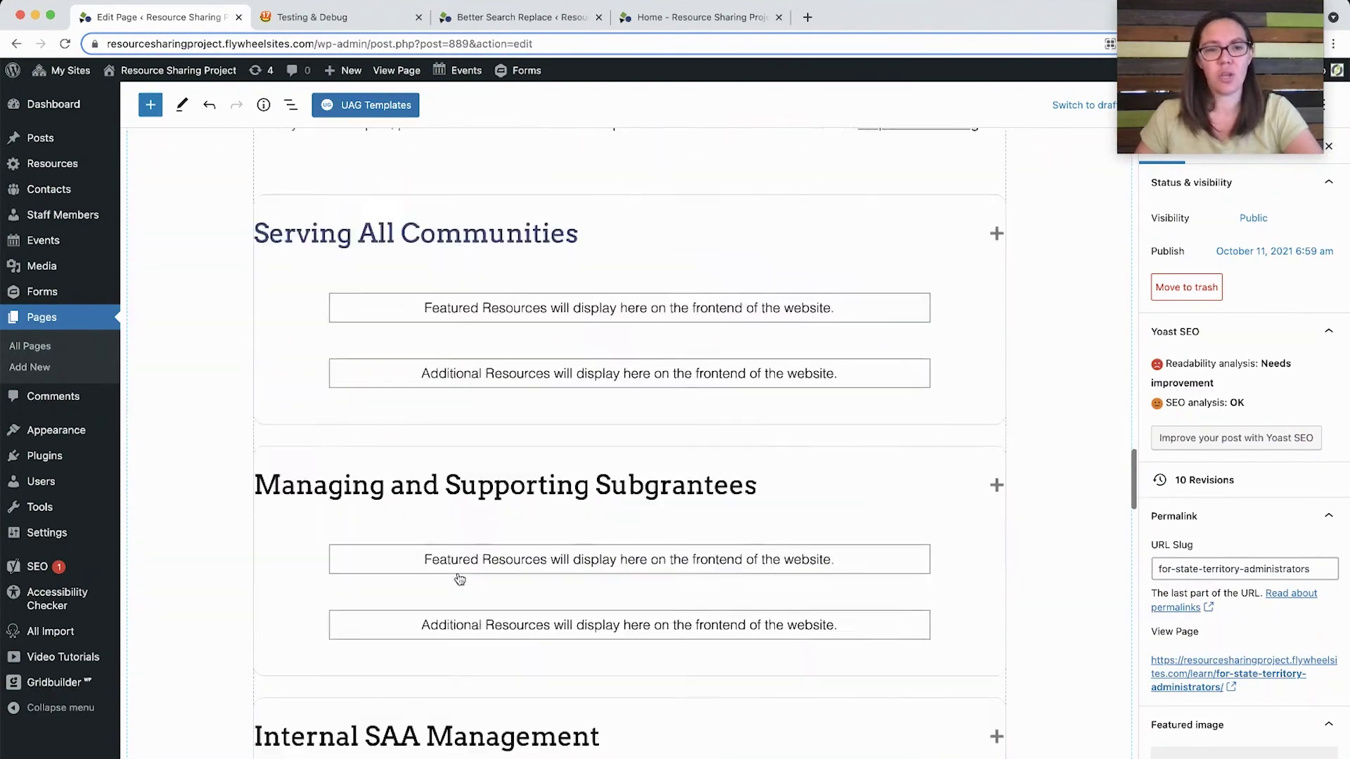
pyautogui.scroll(-5, 459, 578)
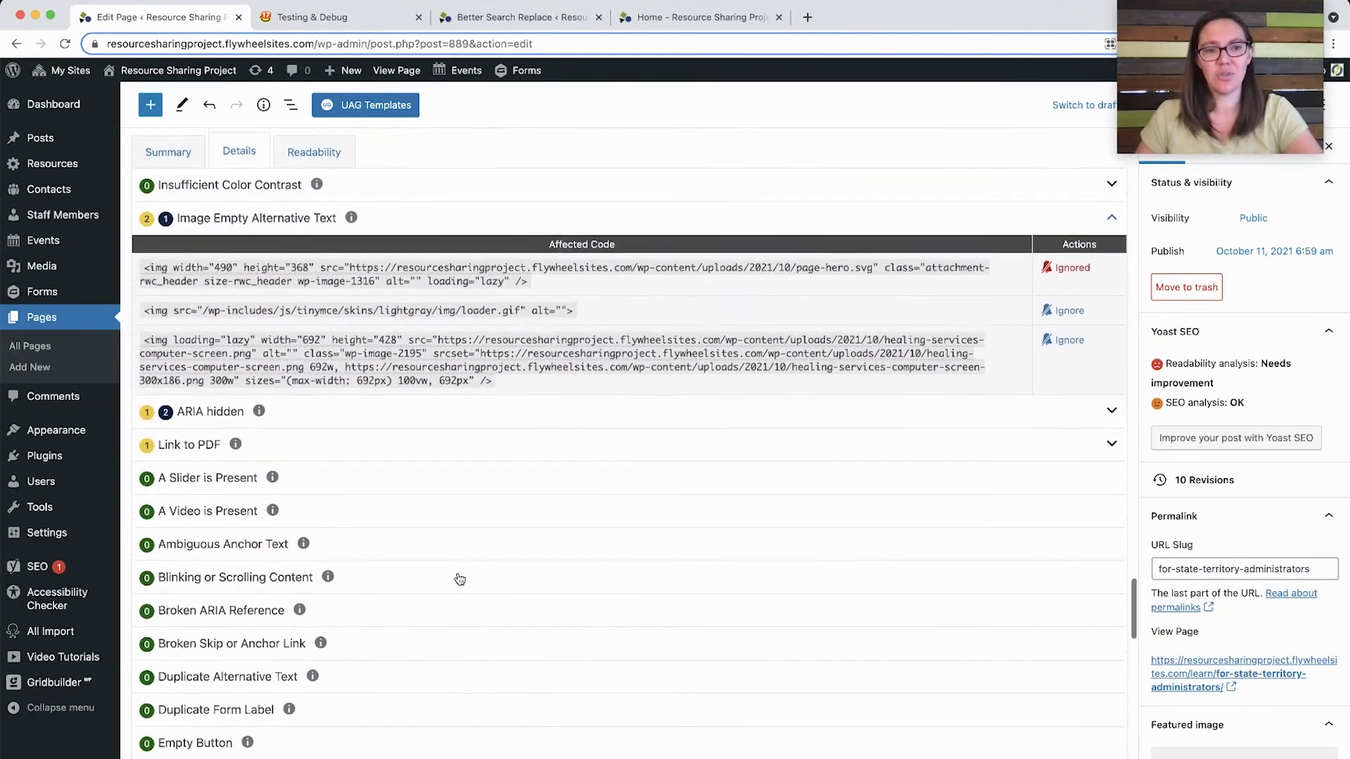
pyautogui.scroll(1, 352, 562)
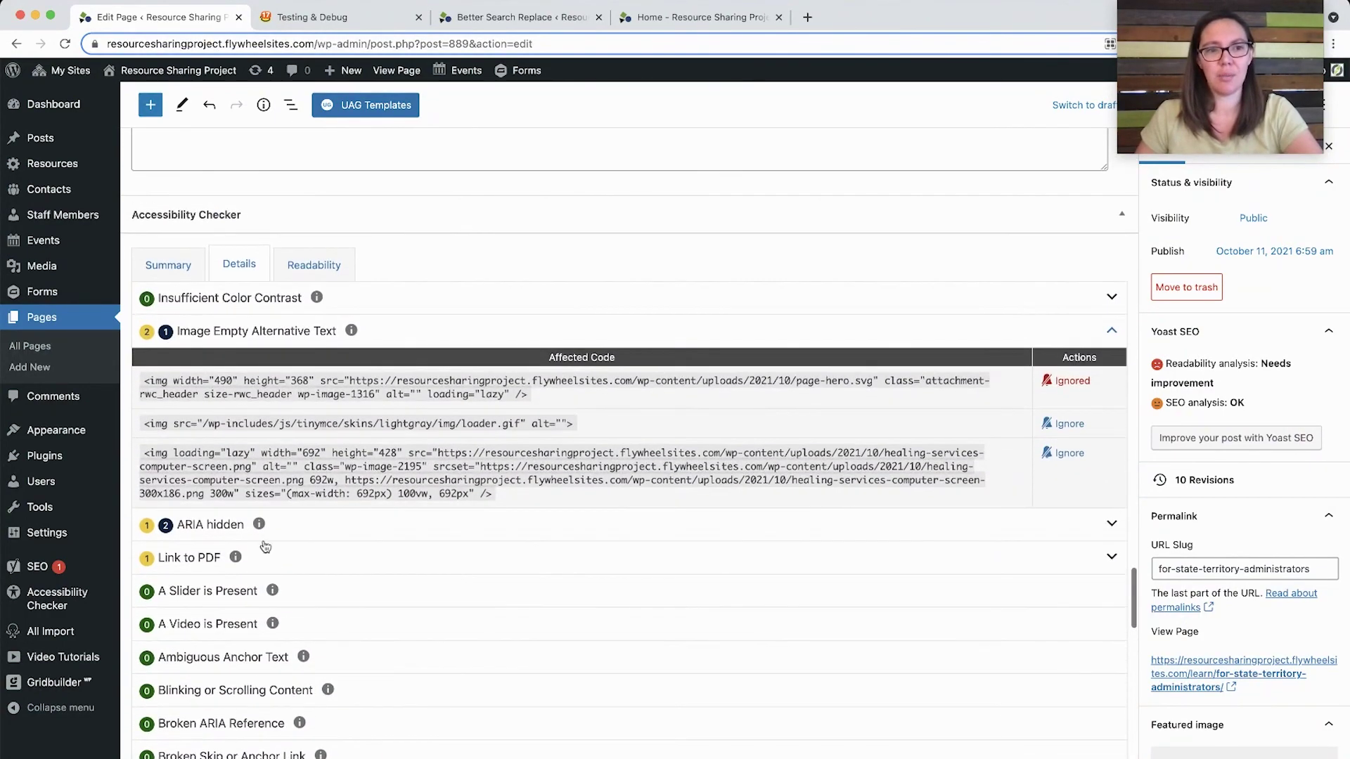
# Ignore the empty alt text warning for healing-services-computer-screen.png with the comment "Image is decorative" and collapse the check's details.
pyautogui.click(1066, 454)
pyautogui.click(257, 569)
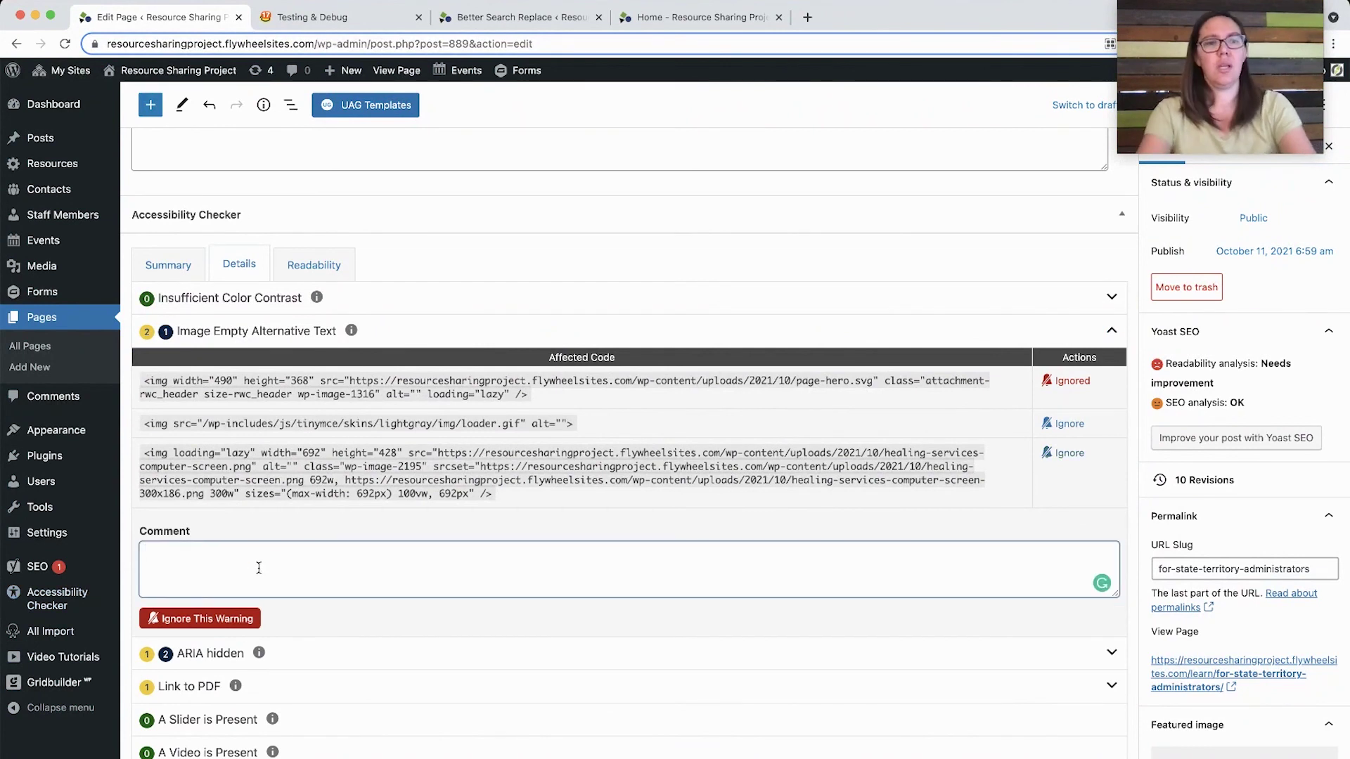
pyautogui.write('Image is decorative')
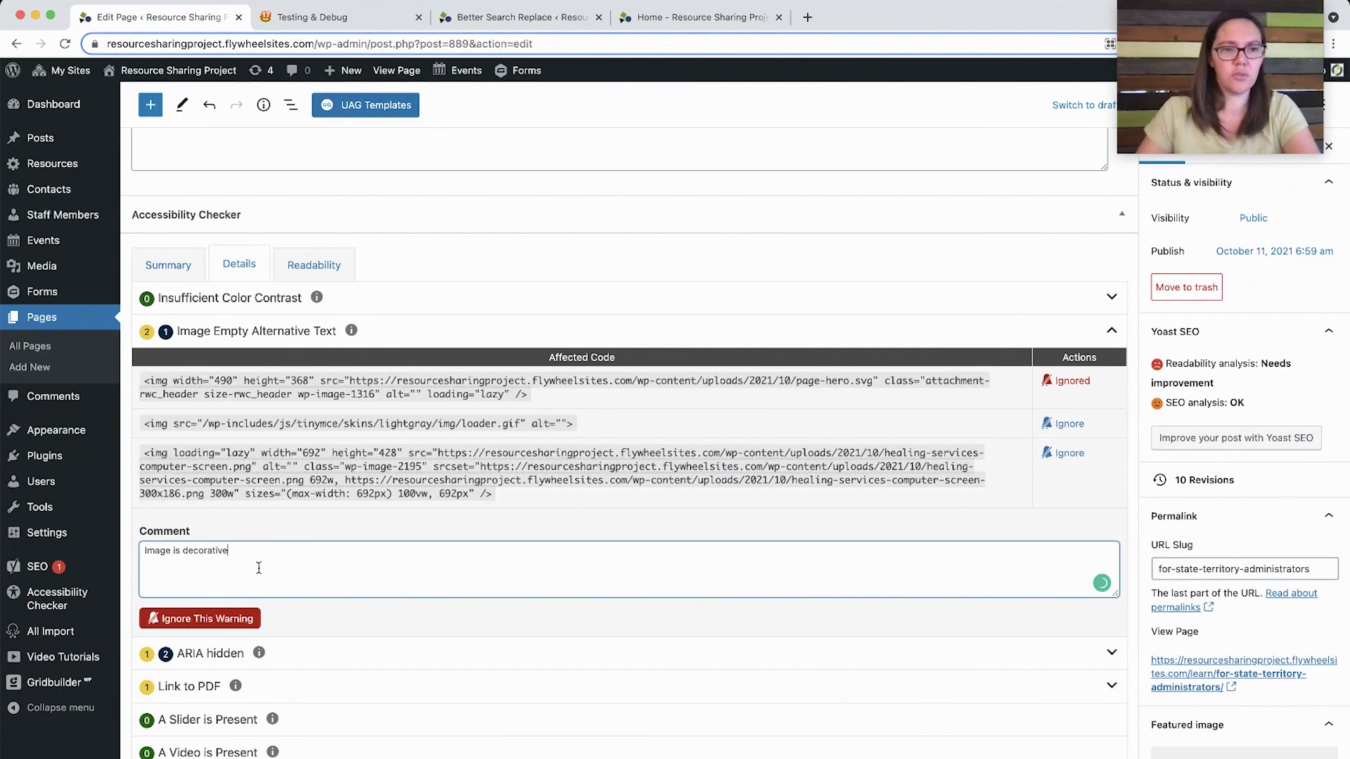
pyautogui.click(234, 620)
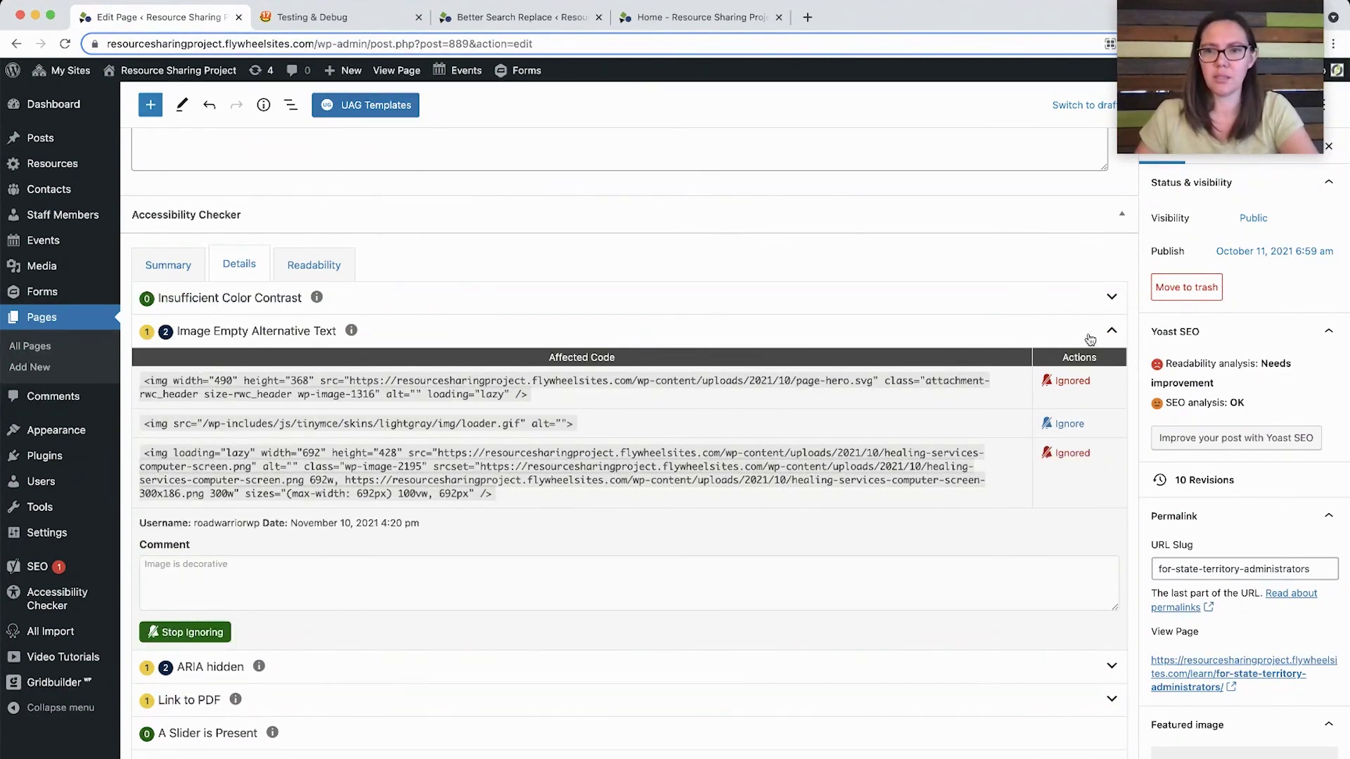
pyautogui.click(1111, 331)
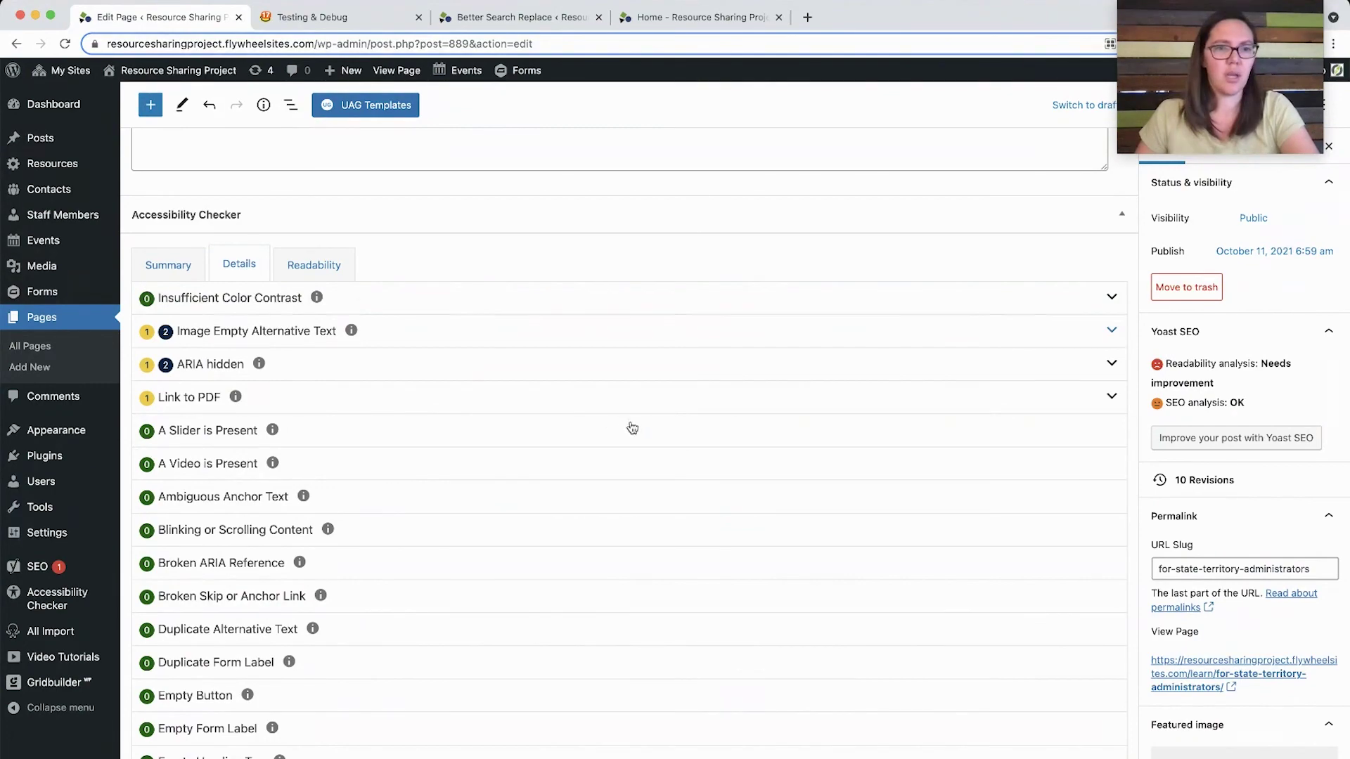
# Show the ARIA hidden details, find the 20px wp-block-spacer snippet below the map code and open its ignore form.
pyautogui.click(1113, 364)
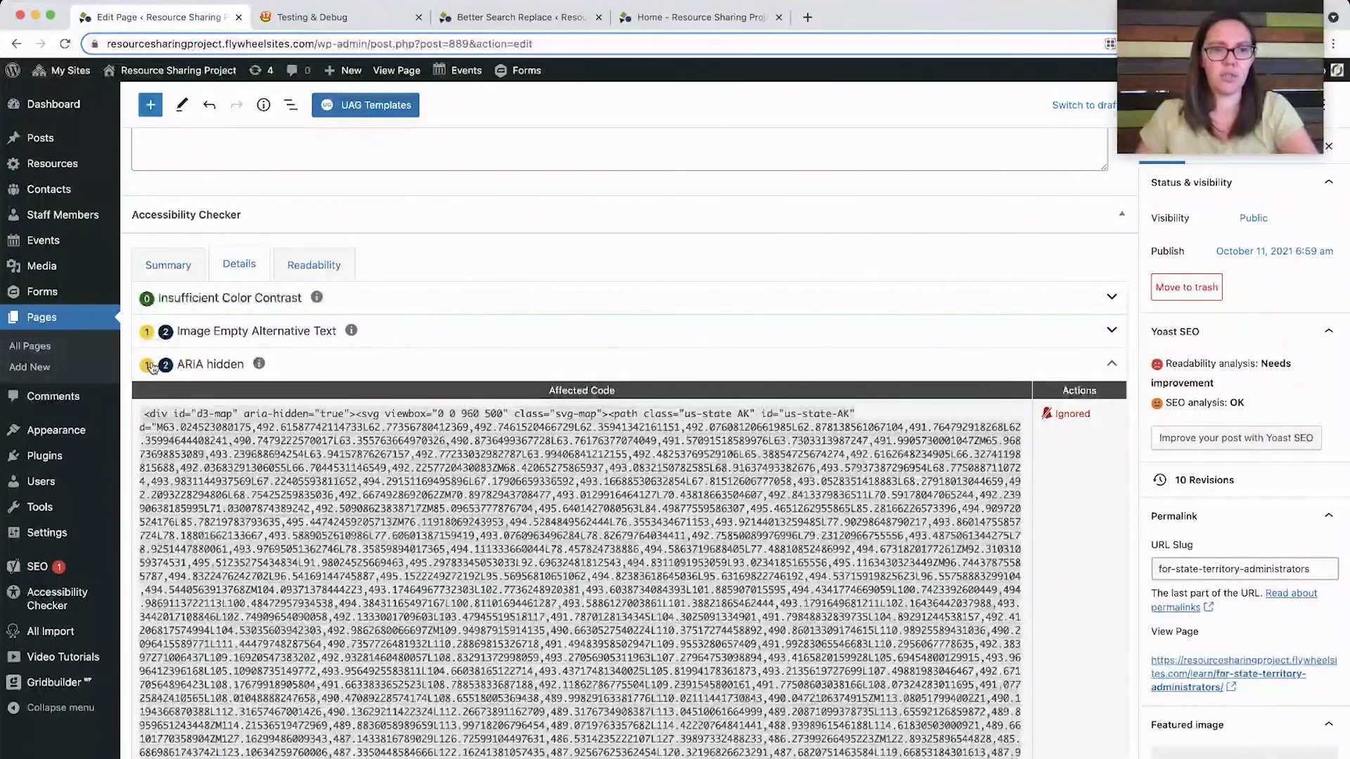
pyautogui.scroll(-6, 834, 524)
pyautogui.scroll(6, 833, 525)
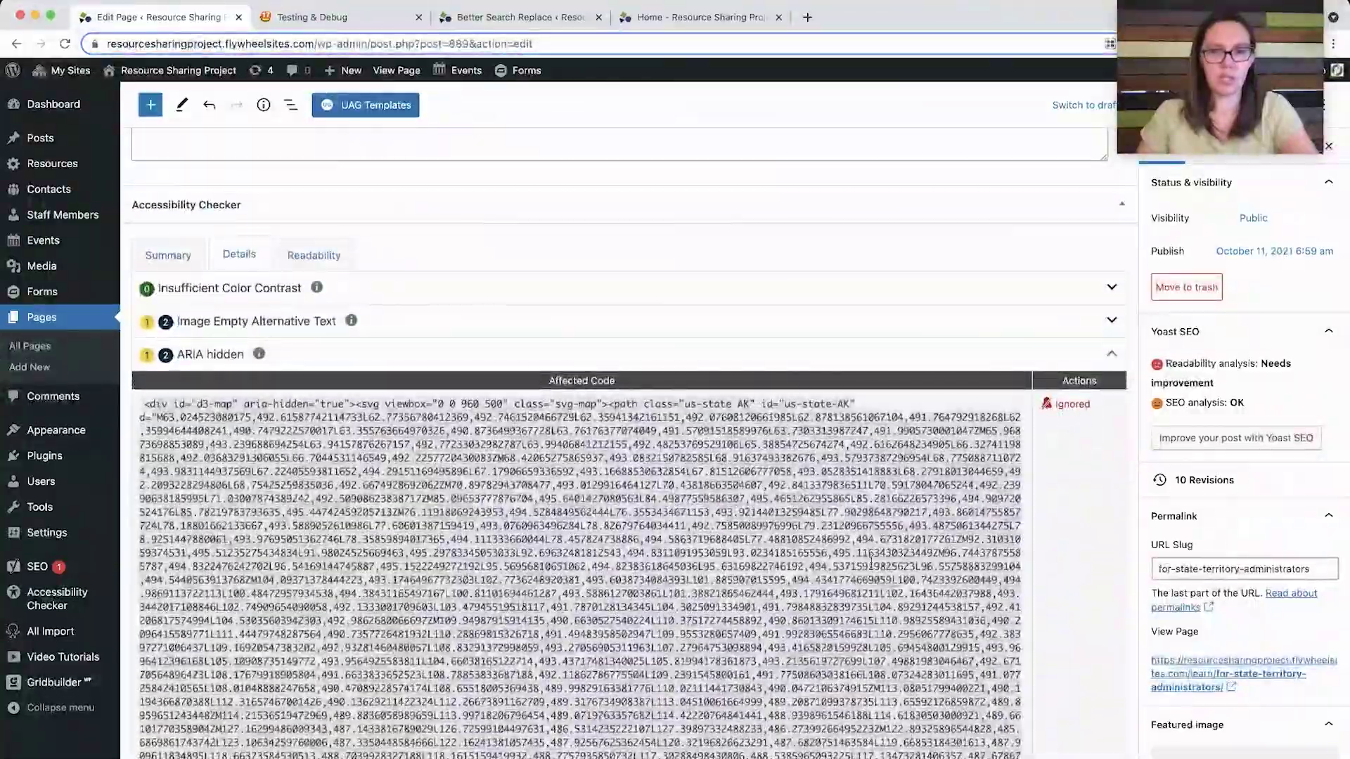
pyautogui.scroll(-5, 872, 560)
pyautogui.scroll(-15, 872, 560)
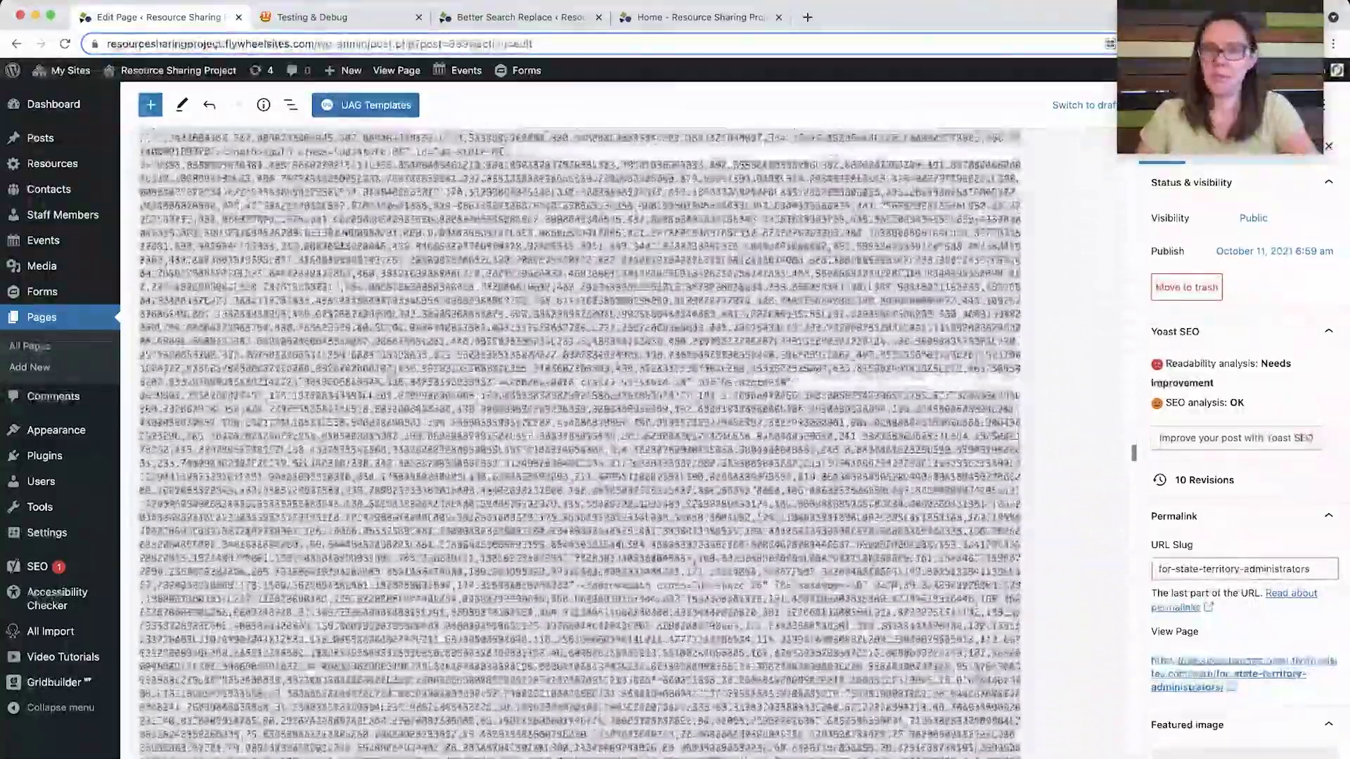
pyautogui.scroll(-18, 872, 560)
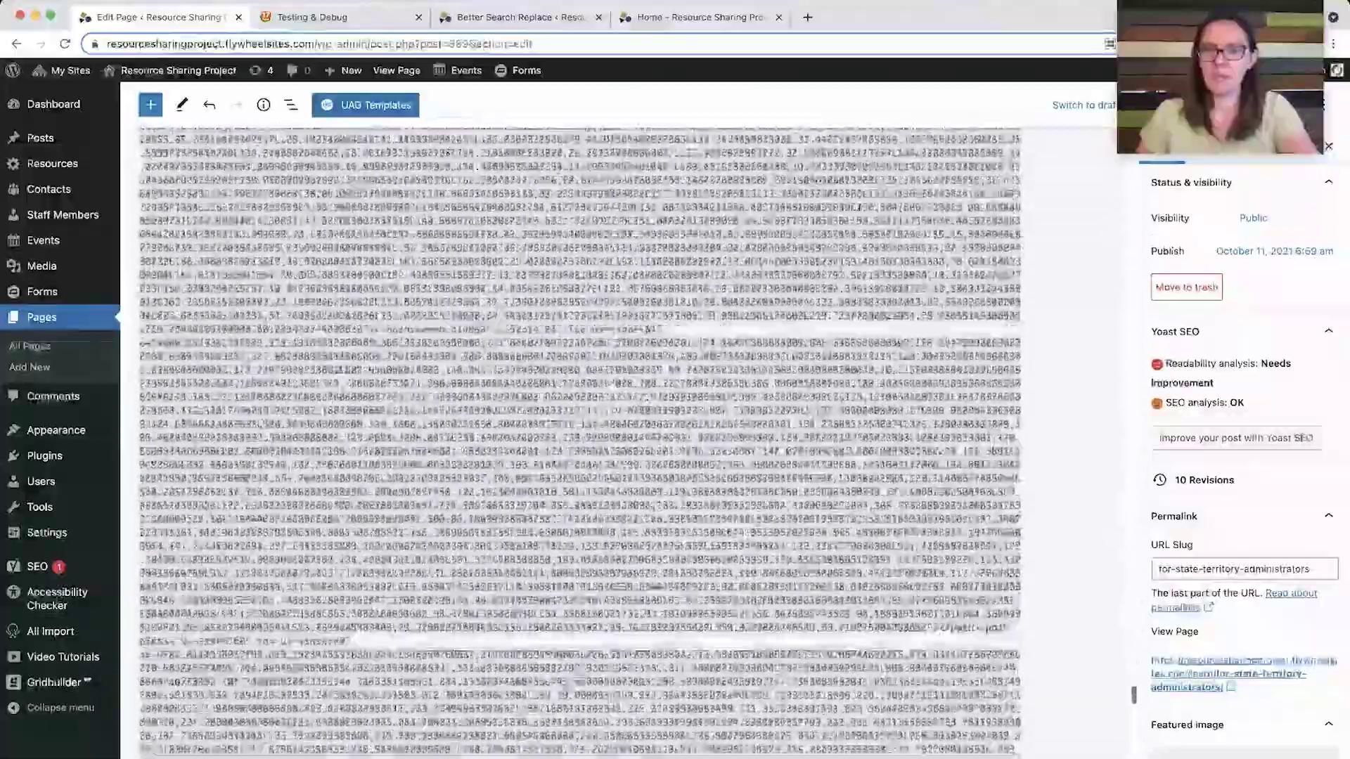
pyautogui.scroll(-5, 871, 562)
pyautogui.scroll(10, 872, 562)
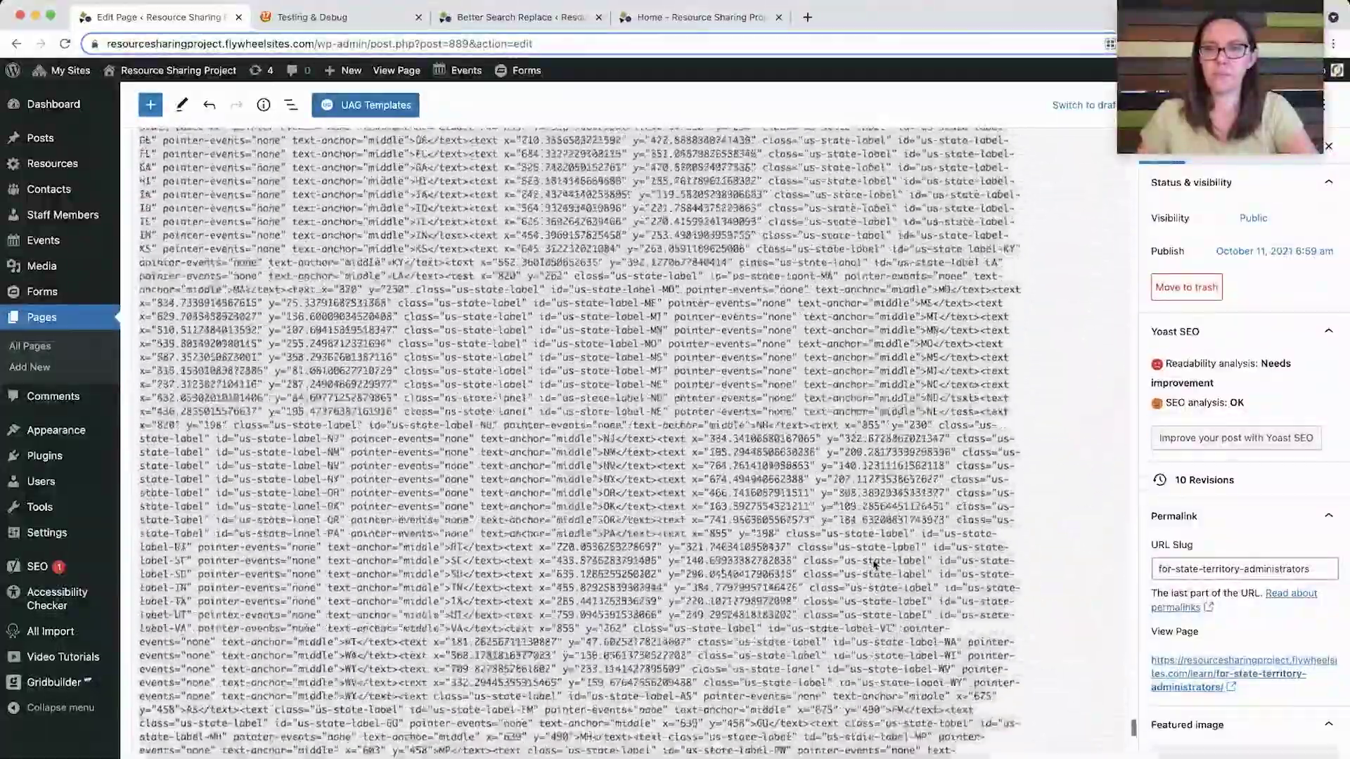
pyautogui.scroll(-2, 874, 564)
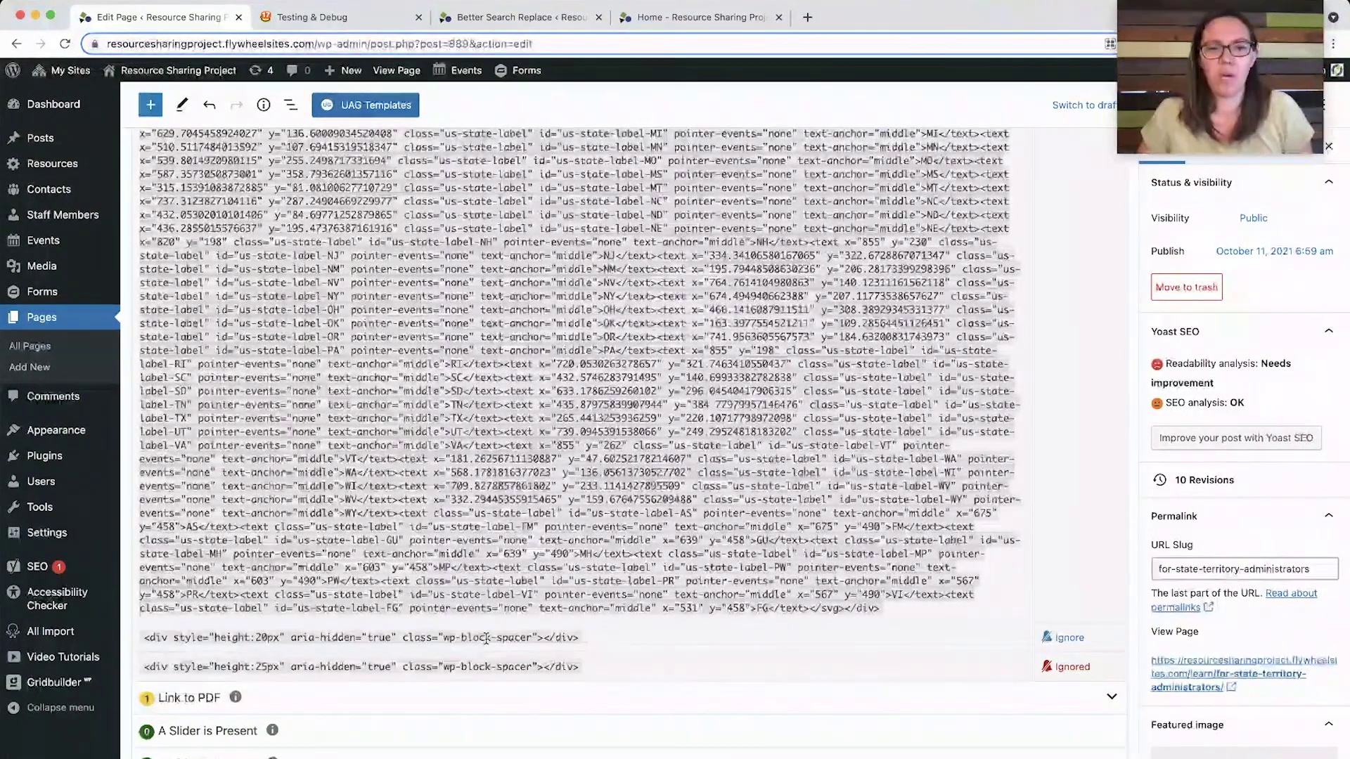
pyautogui.click(1084, 641)
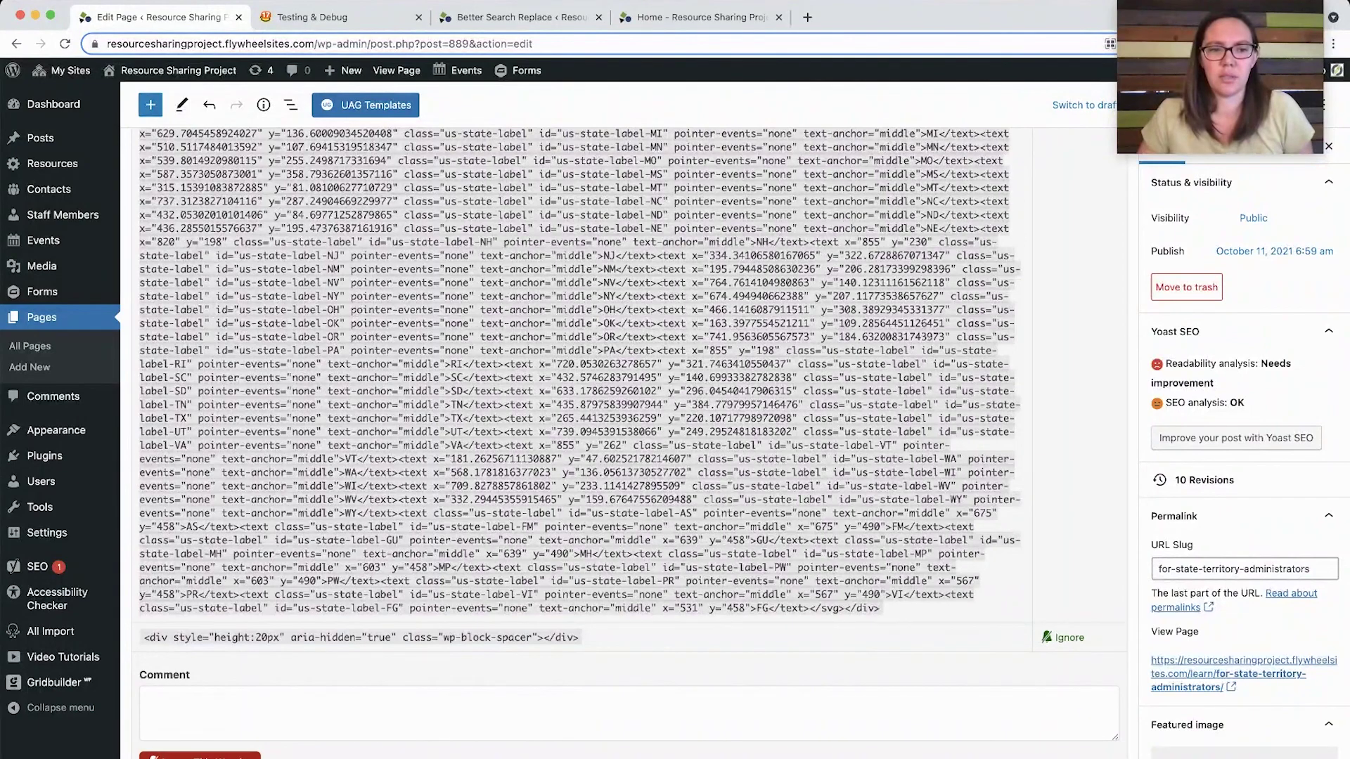
pyautogui.click(242, 695)
pyautogui.write('Spacer block')
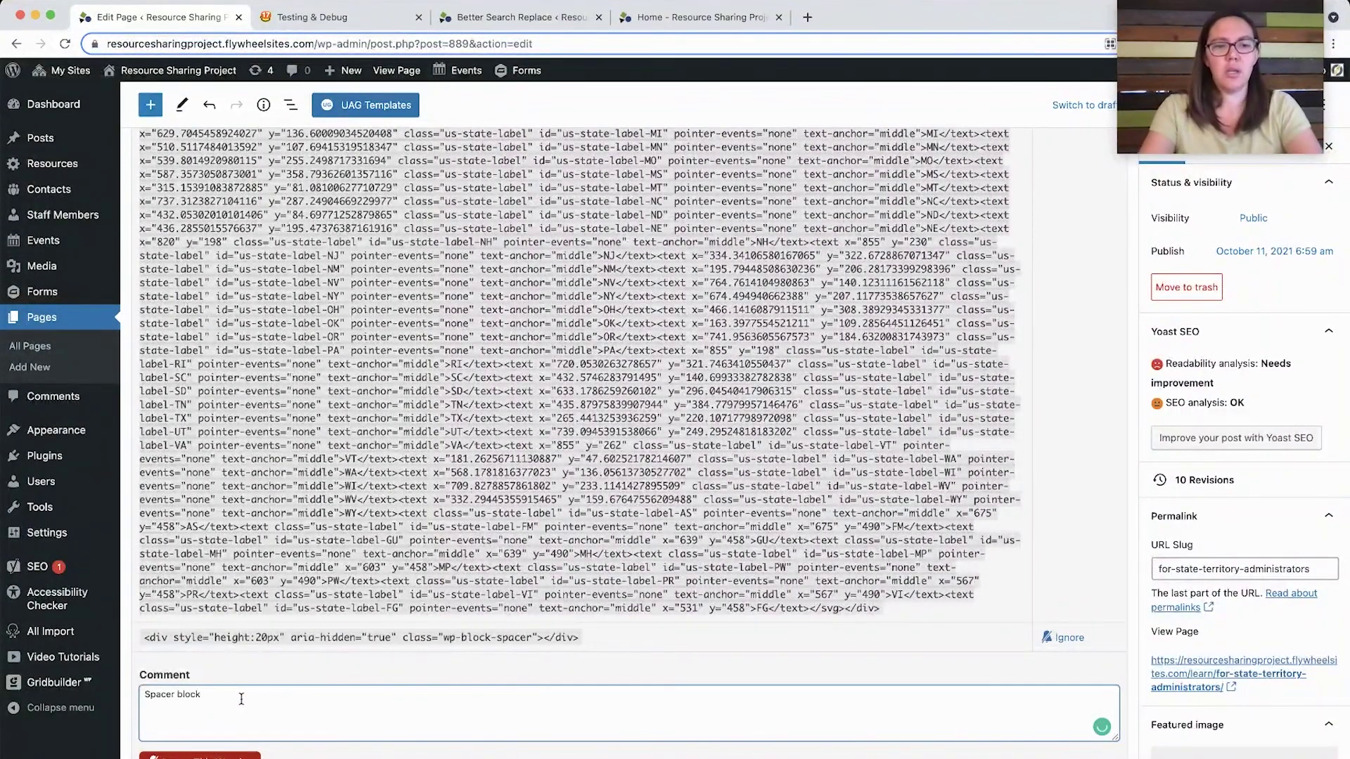
pyautogui.press('BackSpace')
pyautogui.press('BackSpace')
pyautogui.press('BackSpace')
pyautogui.press('BackSpace')
pyautogui.press('BackSpace')
pyautogui.press('BackSpace')
pyautogui.press('BackSpace')
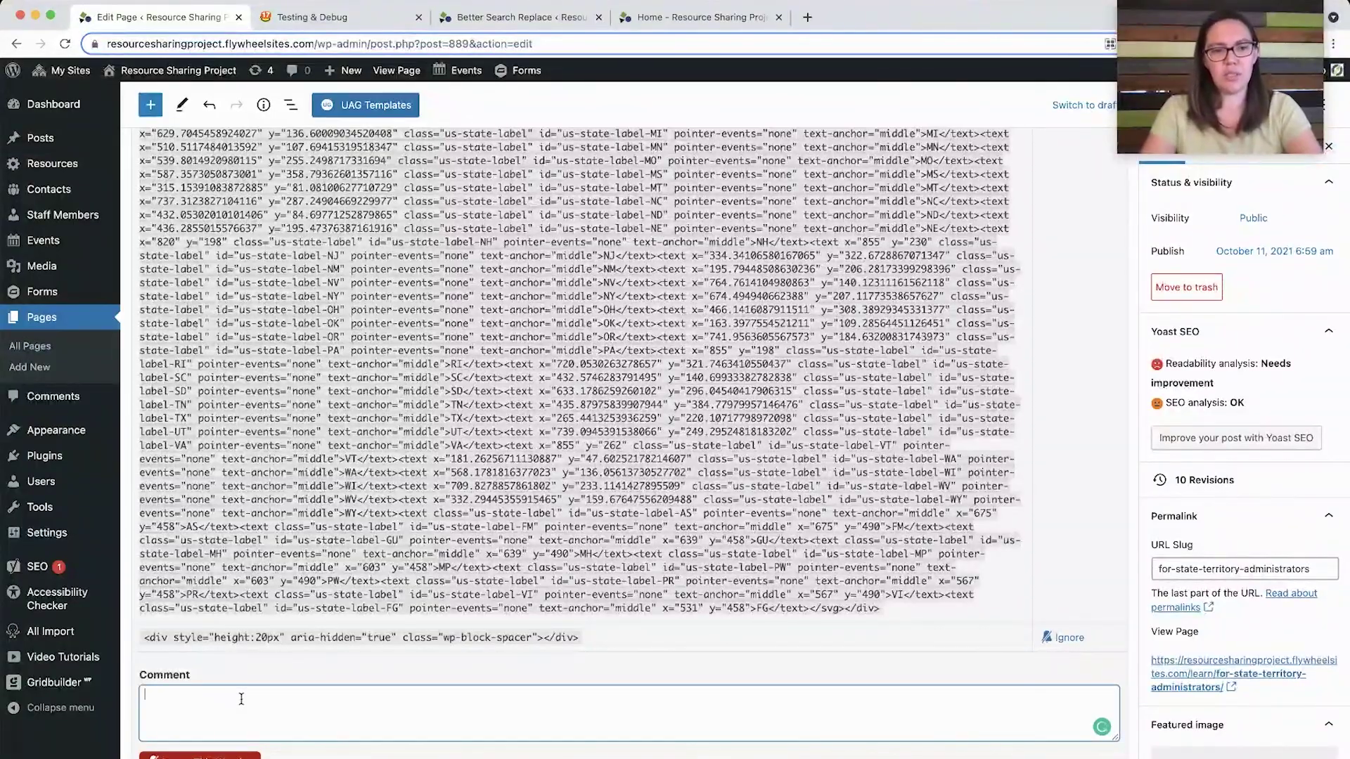
# Ignore the 20px wp-block-spacer's ARIA hidden warning without a comment and return to the start of the Accessibility Checker details.
pyautogui.click(200, 756)
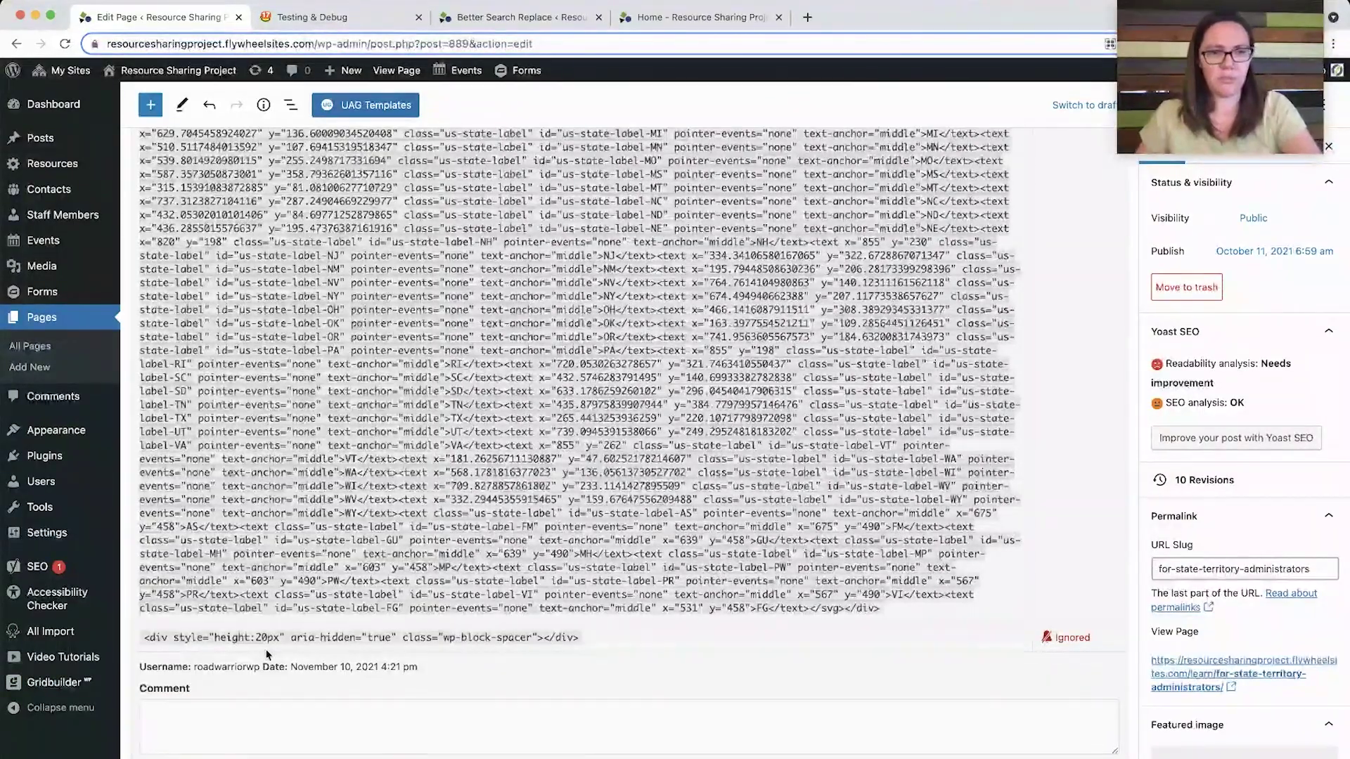
pyautogui.scroll(-2, 335, 731)
pyautogui.scroll(-1, 335, 731)
pyautogui.scroll(10, 335, 731)
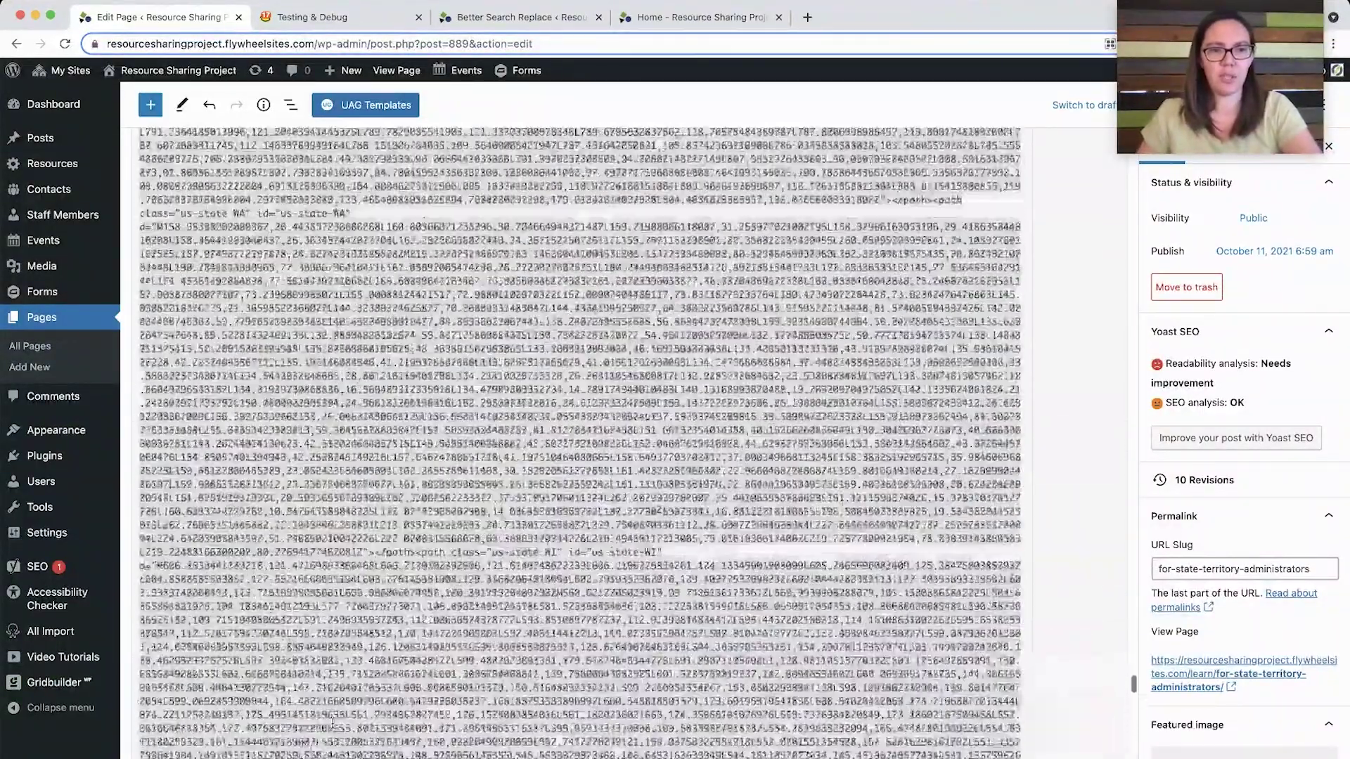
pyautogui.scroll(10, 580, 442)
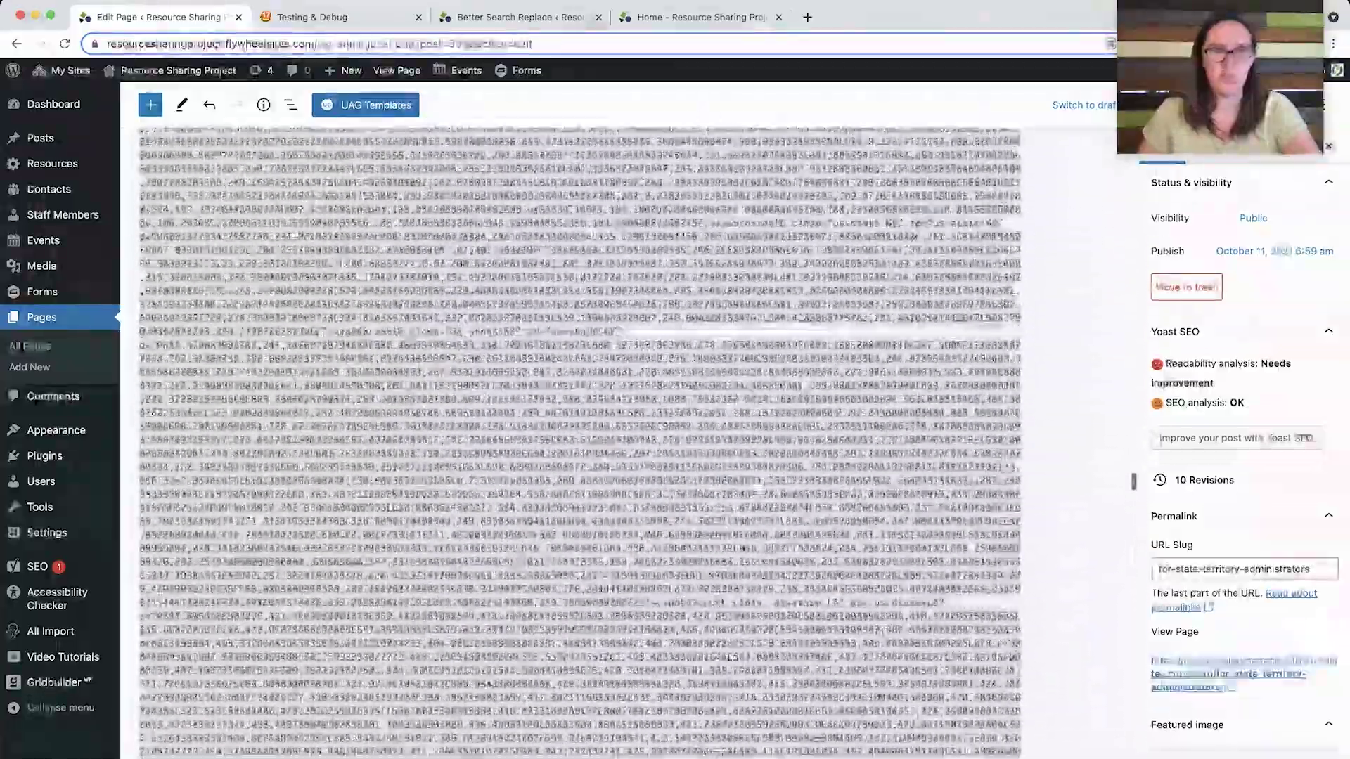
pyautogui.scroll(10, 334, 728)
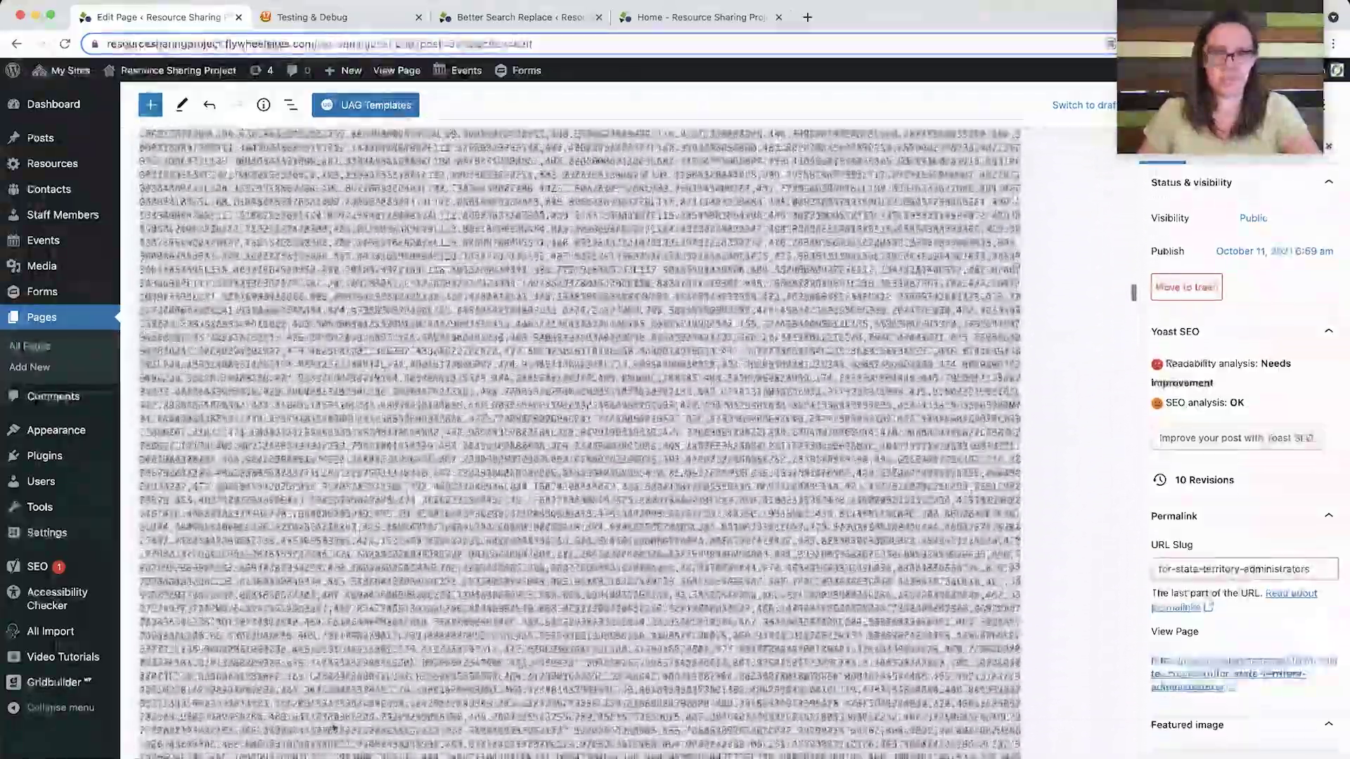
pyautogui.scroll(-3, 334, 728)
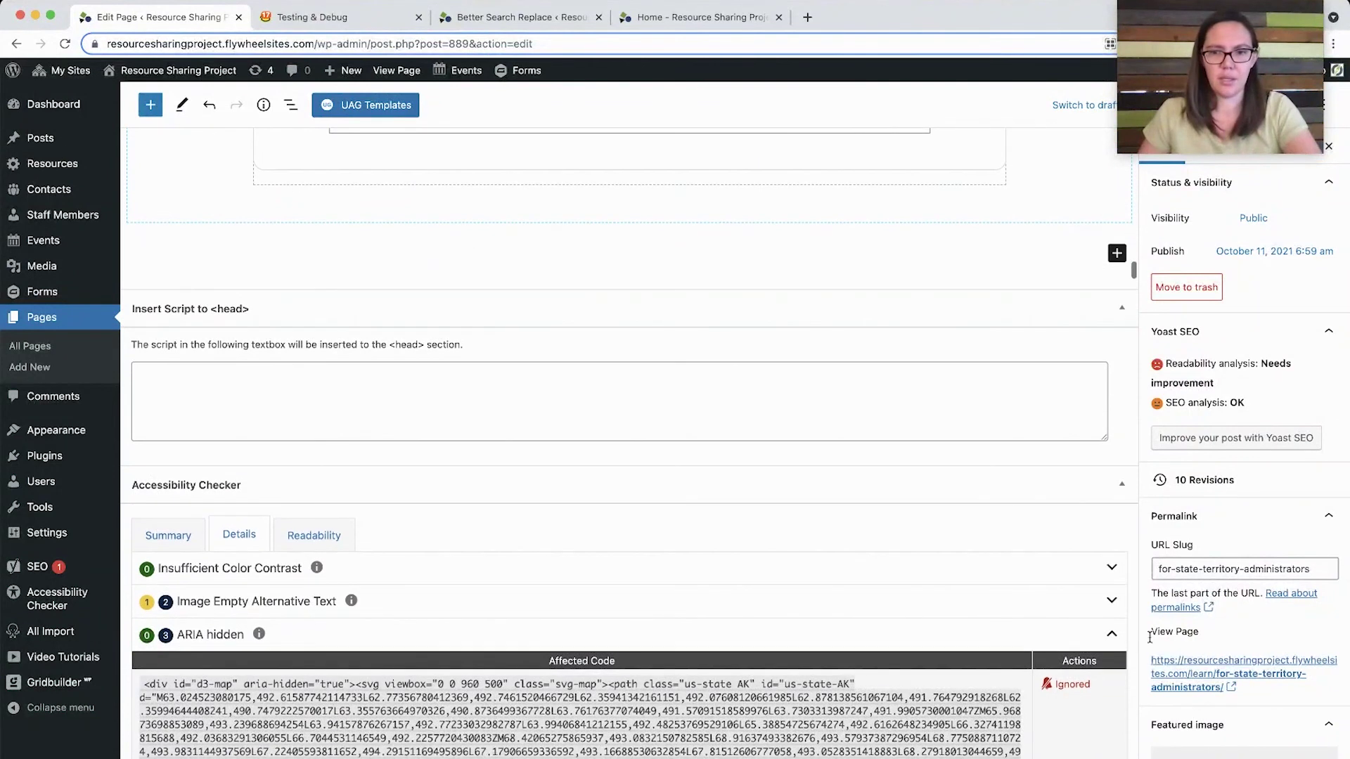
# Collapse the ARIA hidden details, then show the Link to PDF details and open that check's documentation.
pyautogui.click(1110, 635)
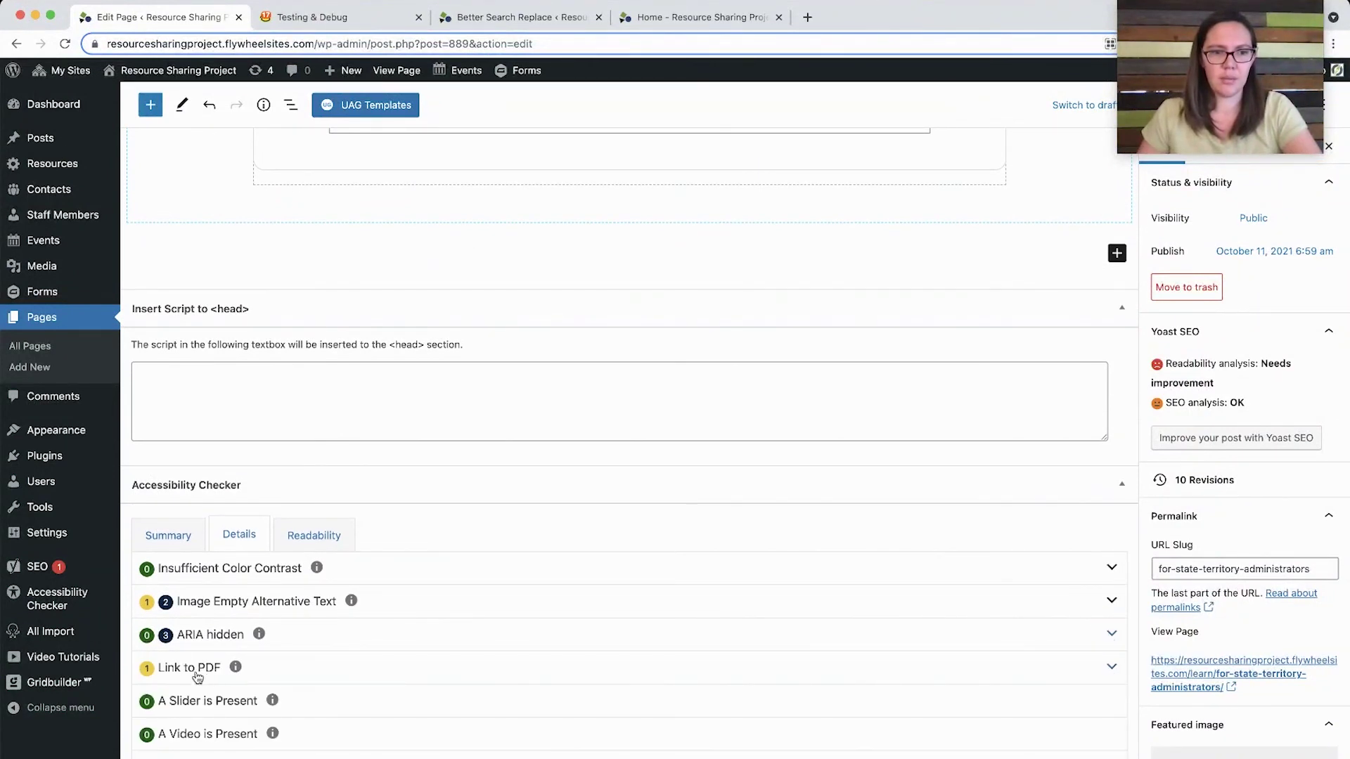
pyautogui.click(1113, 667)
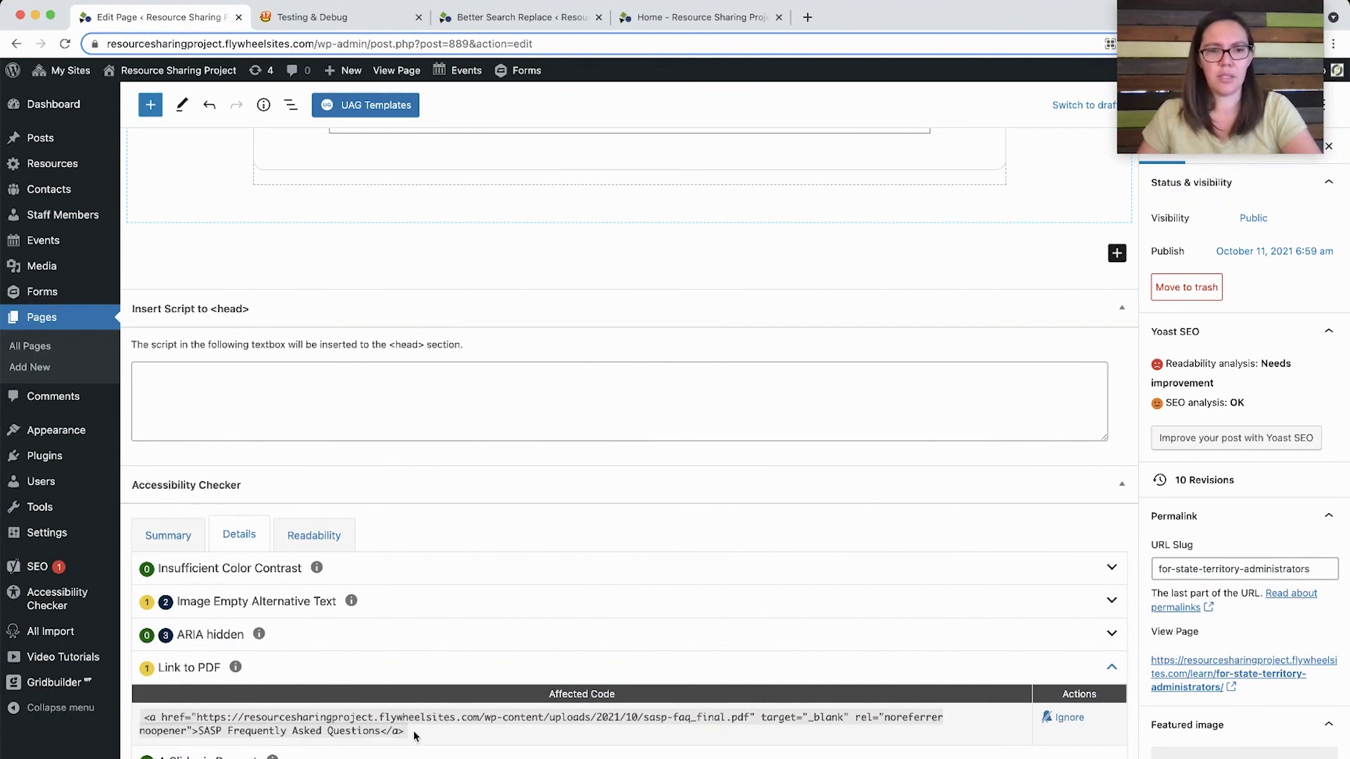
pyautogui.click(236, 668)
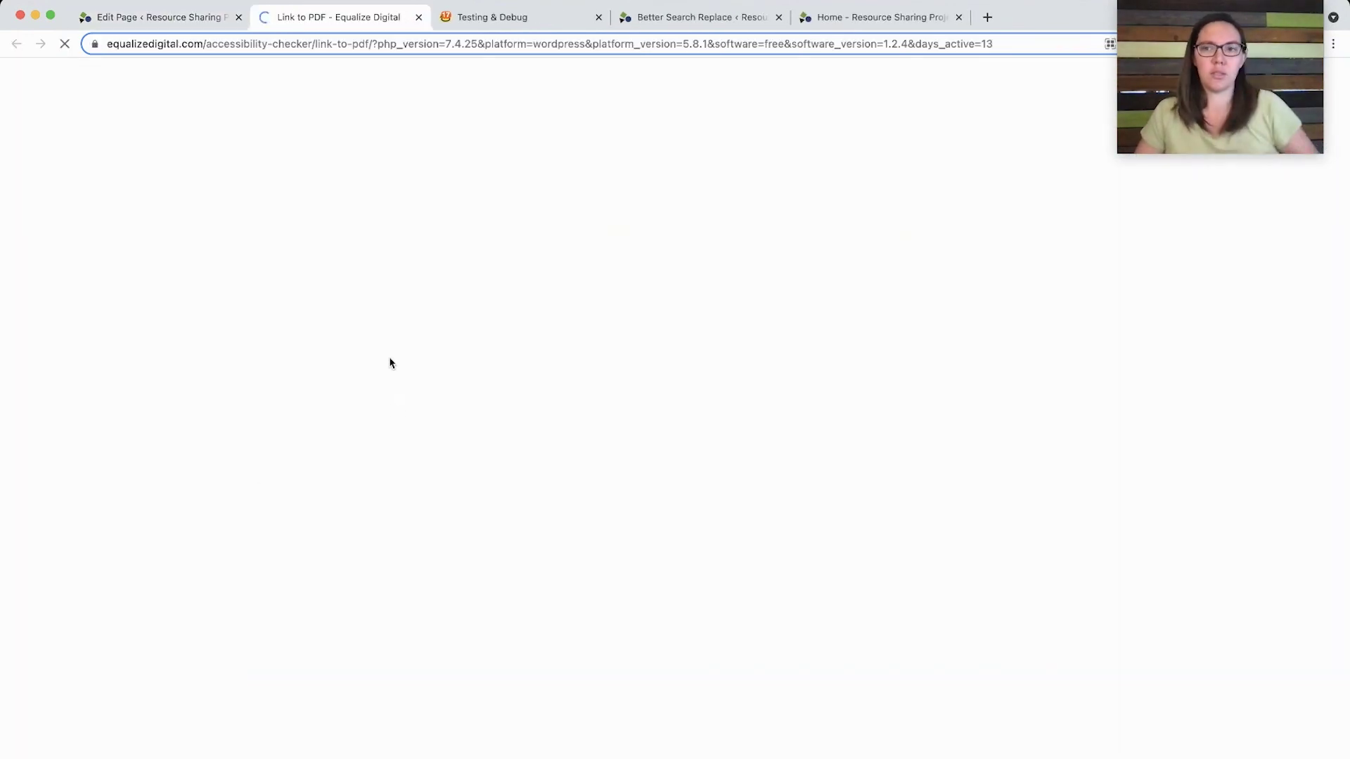
# Go to the documentation's How to Resolve a Link to PDF Warning section and read on to whether a PDF is really necessary.
pyautogui.scroll(-6, 575, 358)
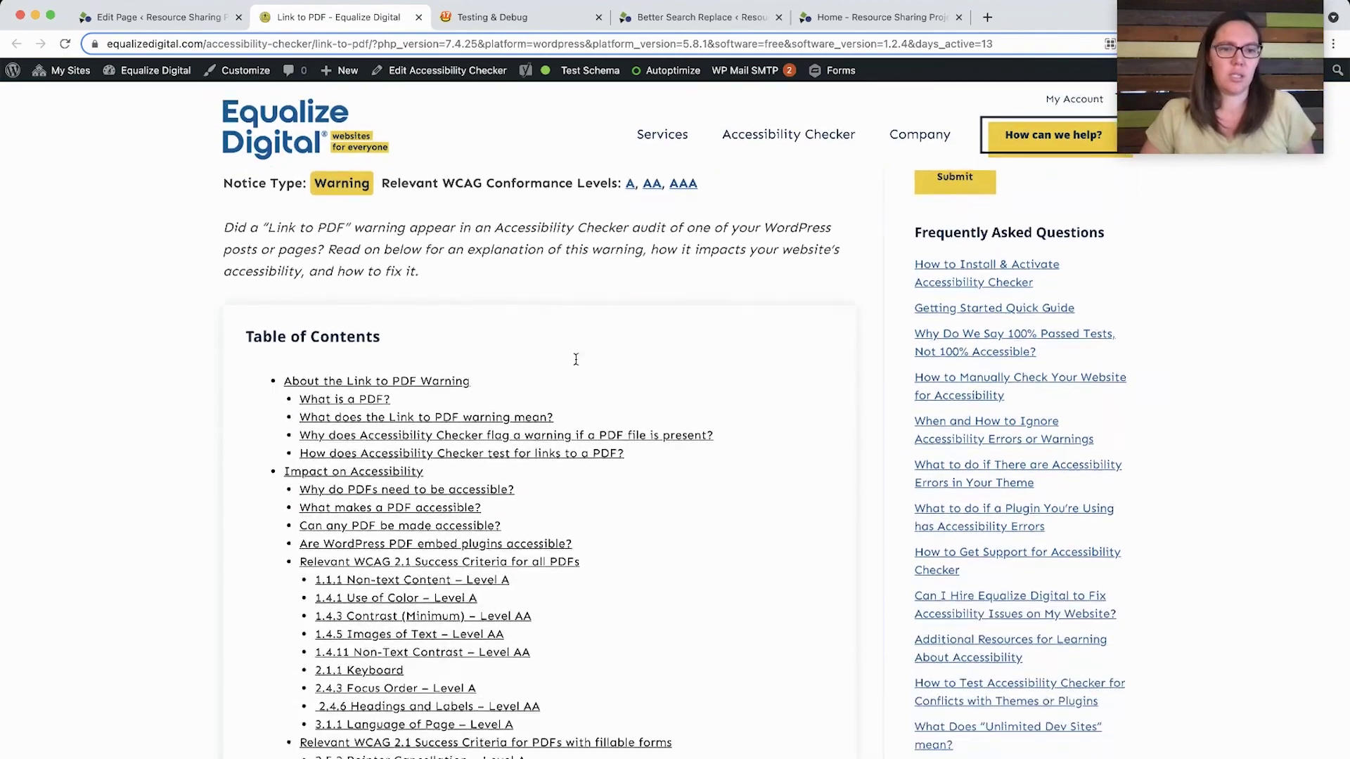
pyautogui.scroll(-2, 575, 360)
pyautogui.scroll(1, 575, 360)
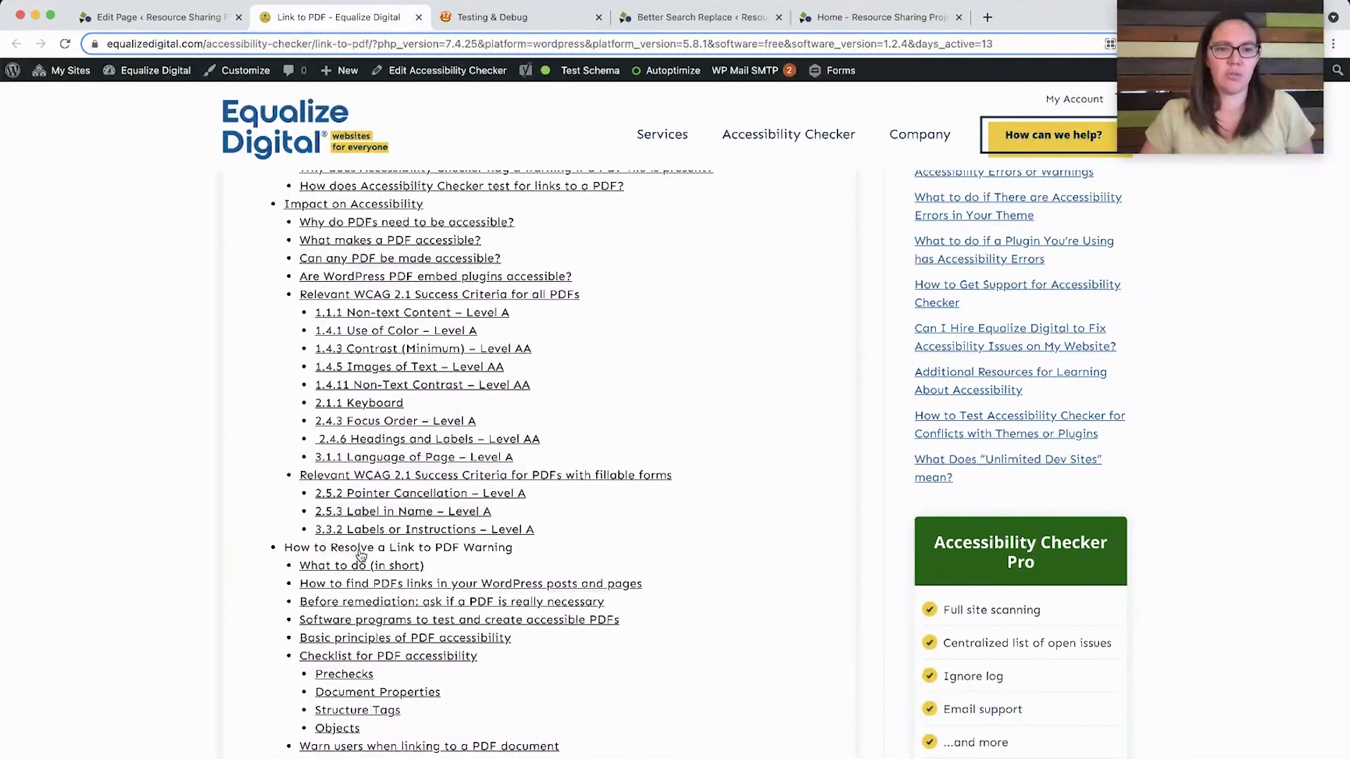
pyautogui.click(360, 547)
pyautogui.scroll(-6, 496, 547)
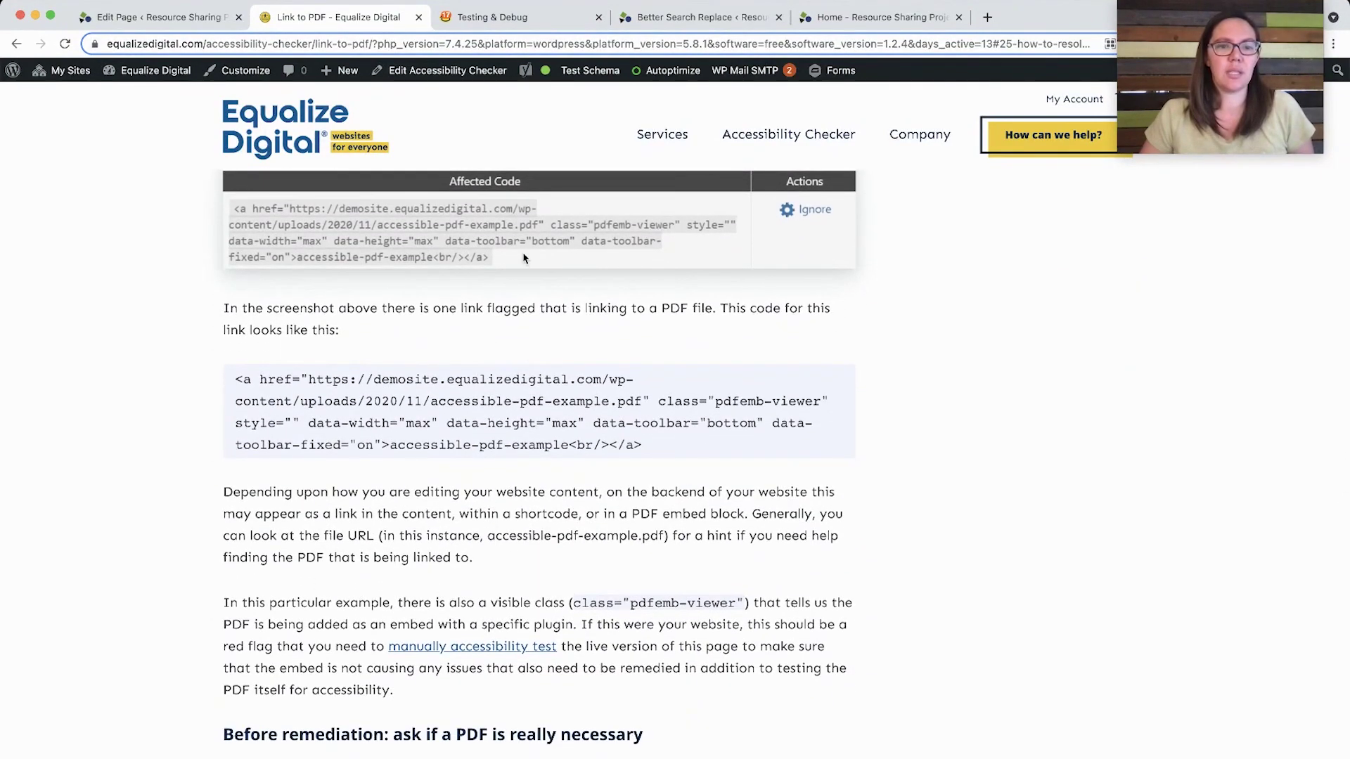
pyautogui.scroll(-5, 491, 653)
pyautogui.scroll(-2, 491, 653)
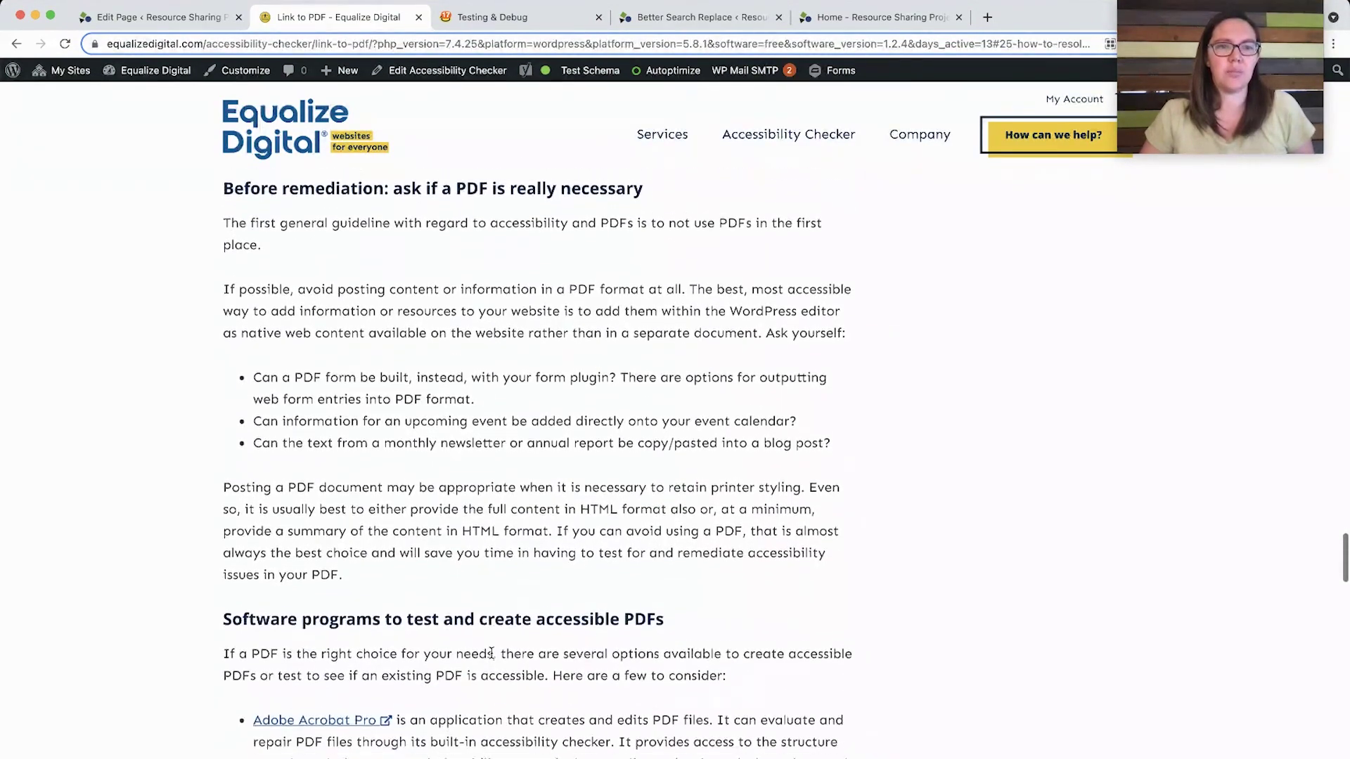
pyautogui.scroll(1, 397, 426)
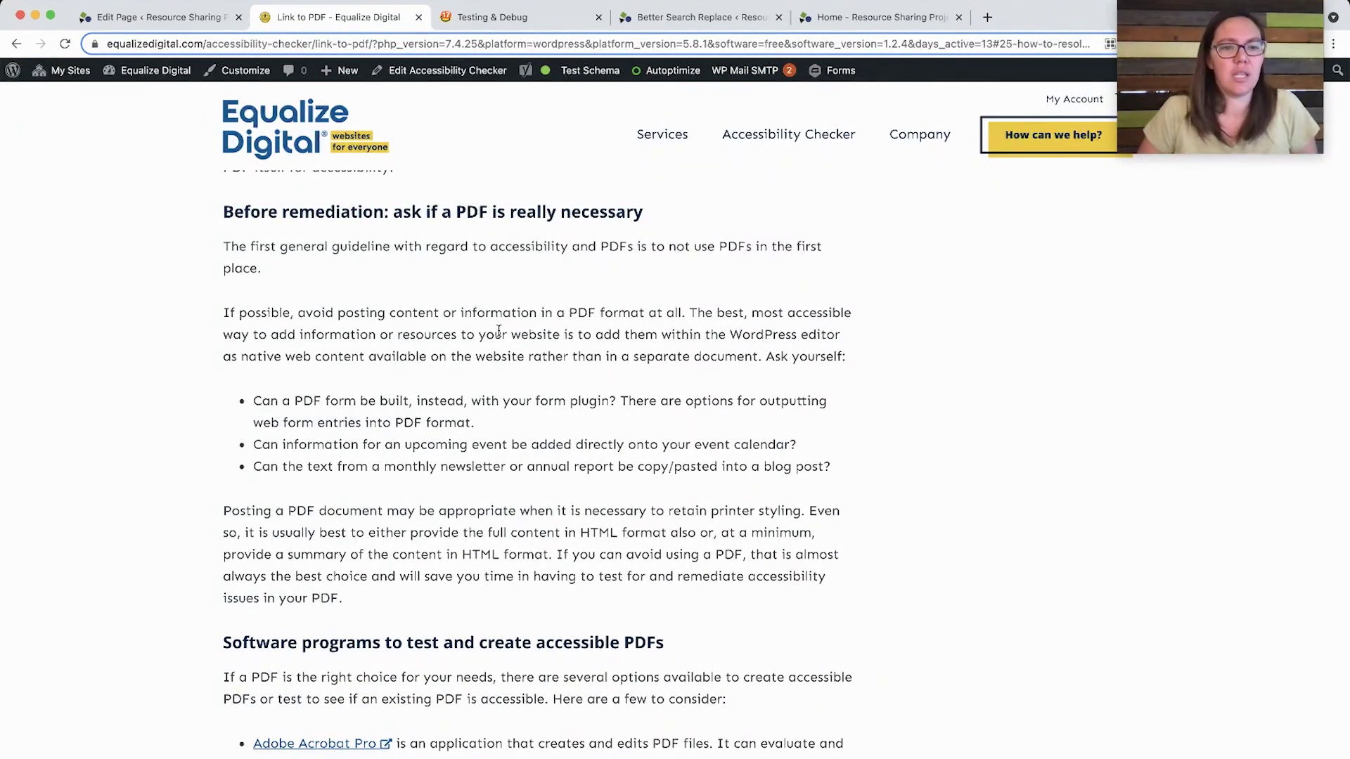
# Read the guidance on PDF testing software, the PDF accessibility checklist and warning users about PDF links, and close the documentation.
pyautogui.scroll(-6, 498, 331)
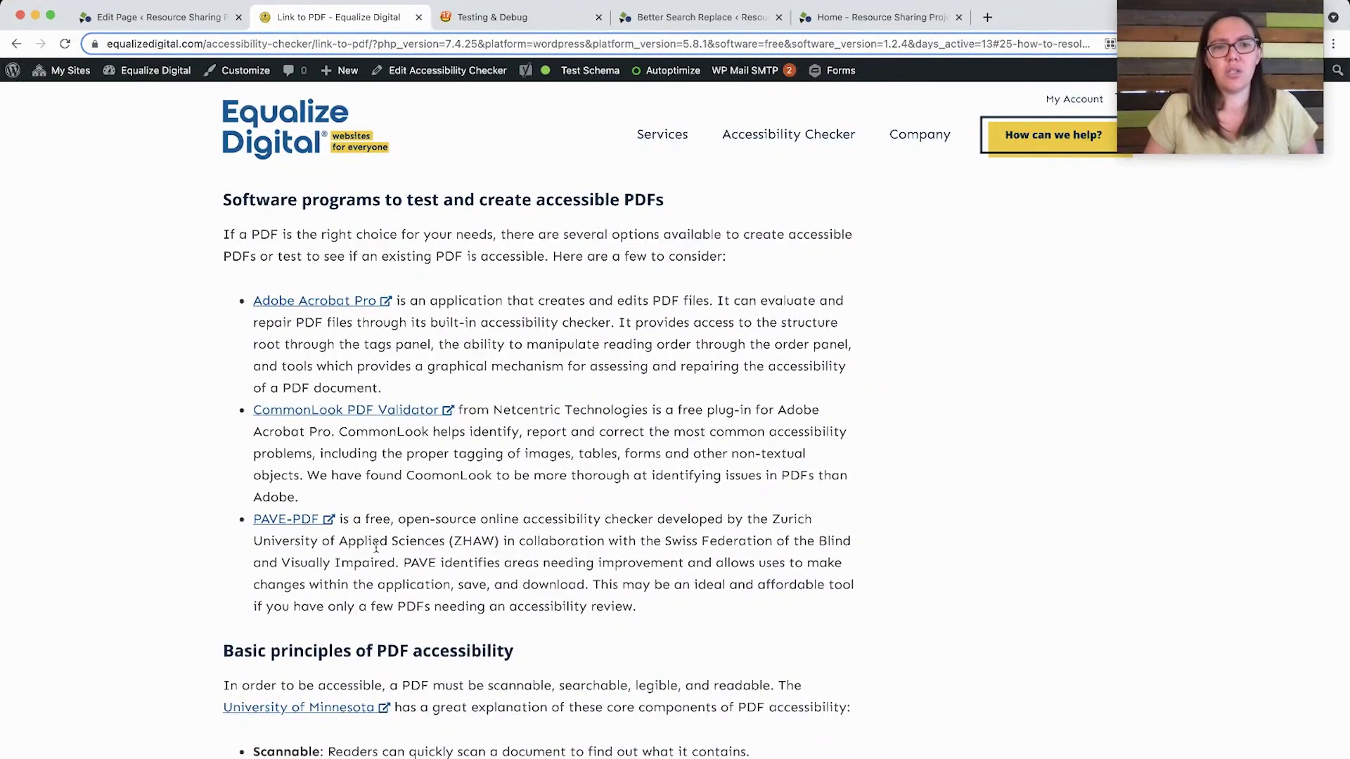
pyautogui.scroll(-6, 765, 492)
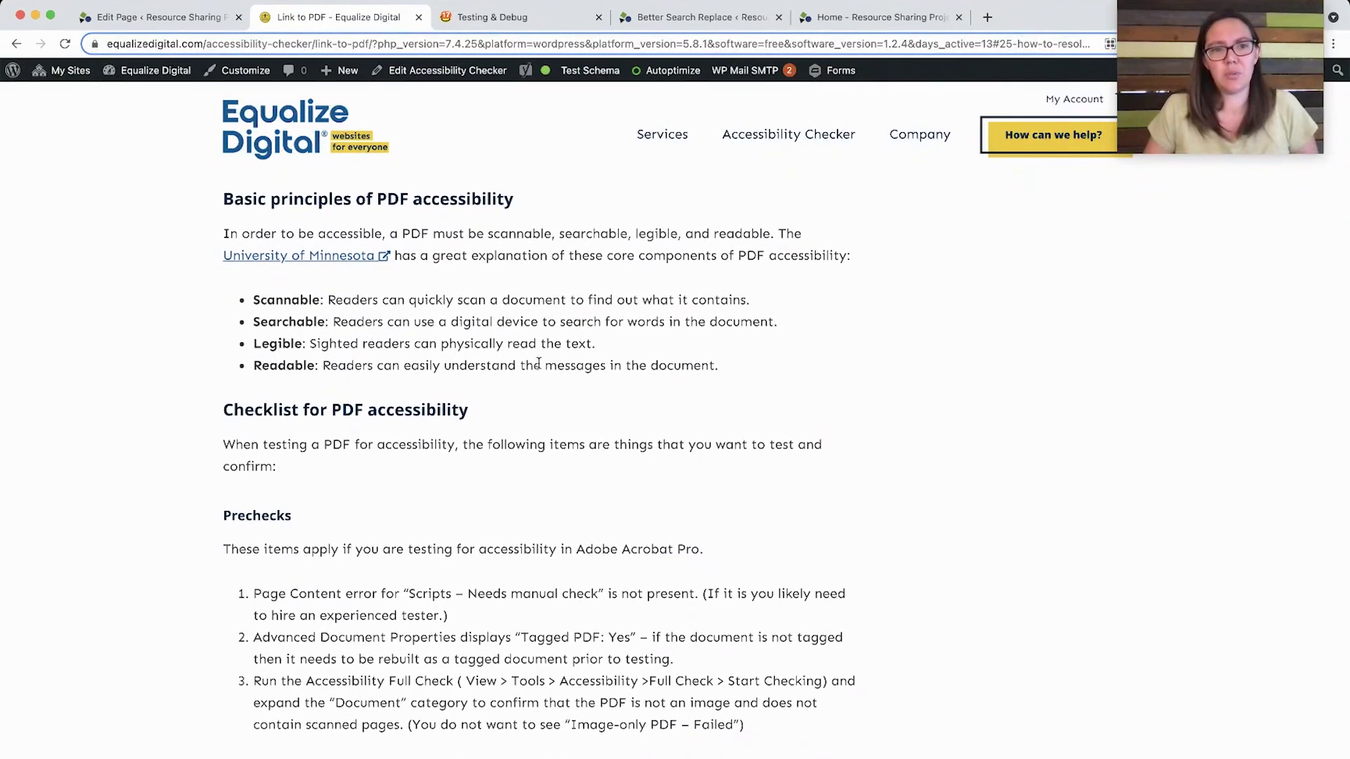
pyautogui.scroll(-1, 561, 424)
pyautogui.scroll(-1, 561, 424)
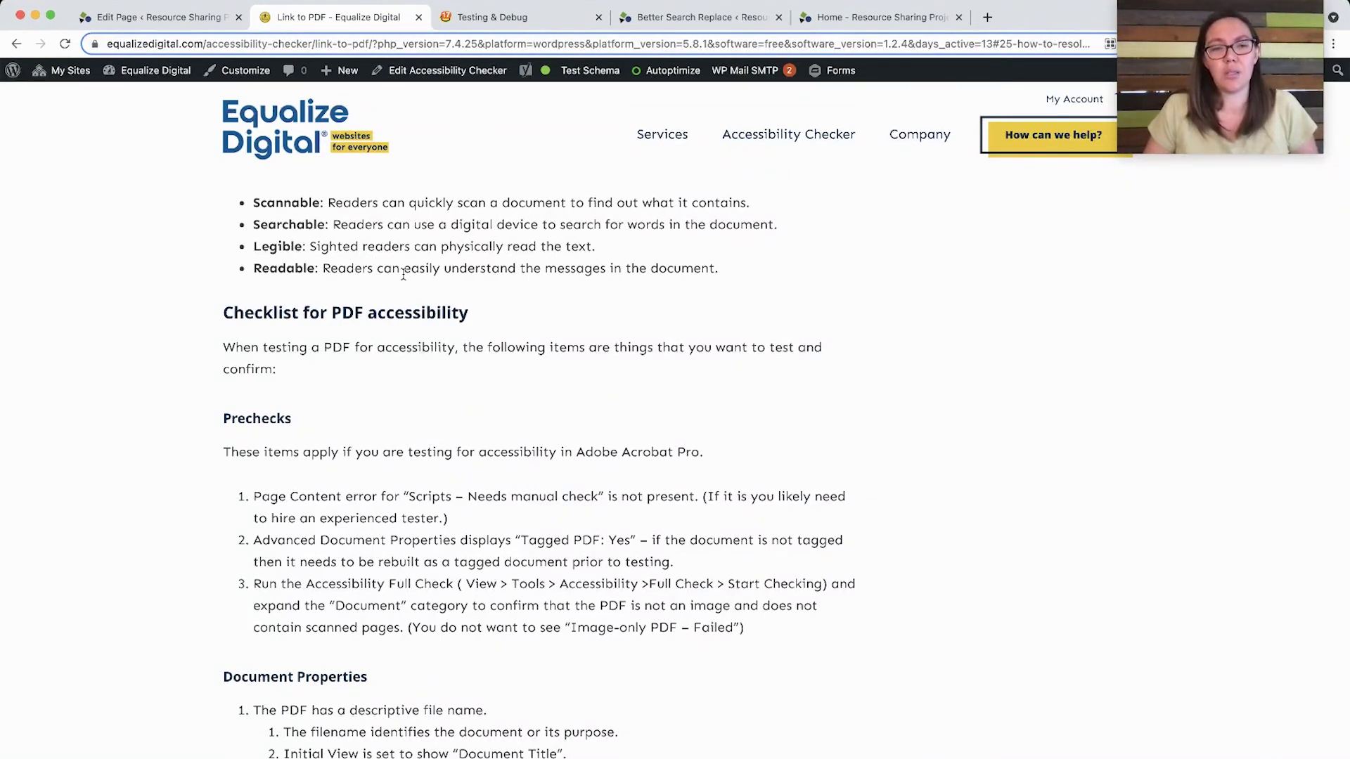
pyautogui.scroll(-3, 401, 339)
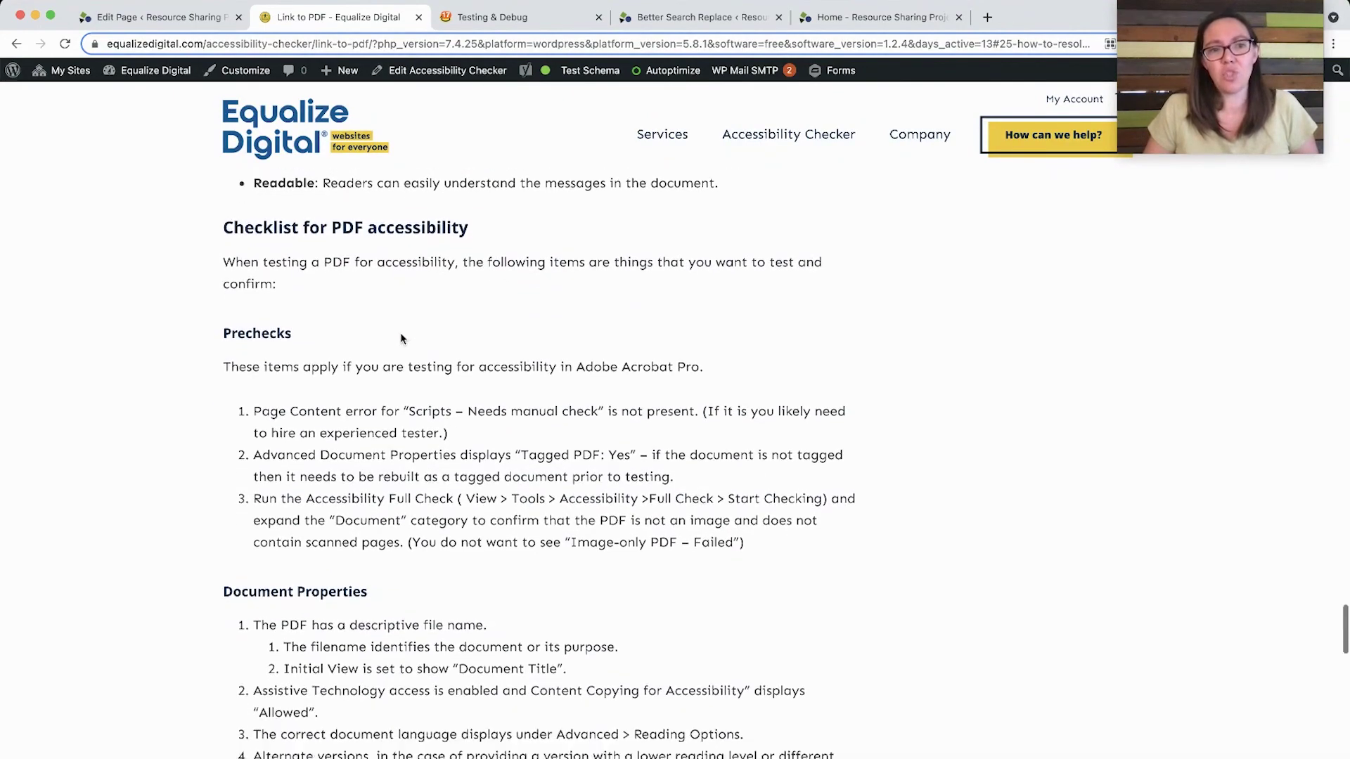
pyautogui.scroll(-10, 401, 339)
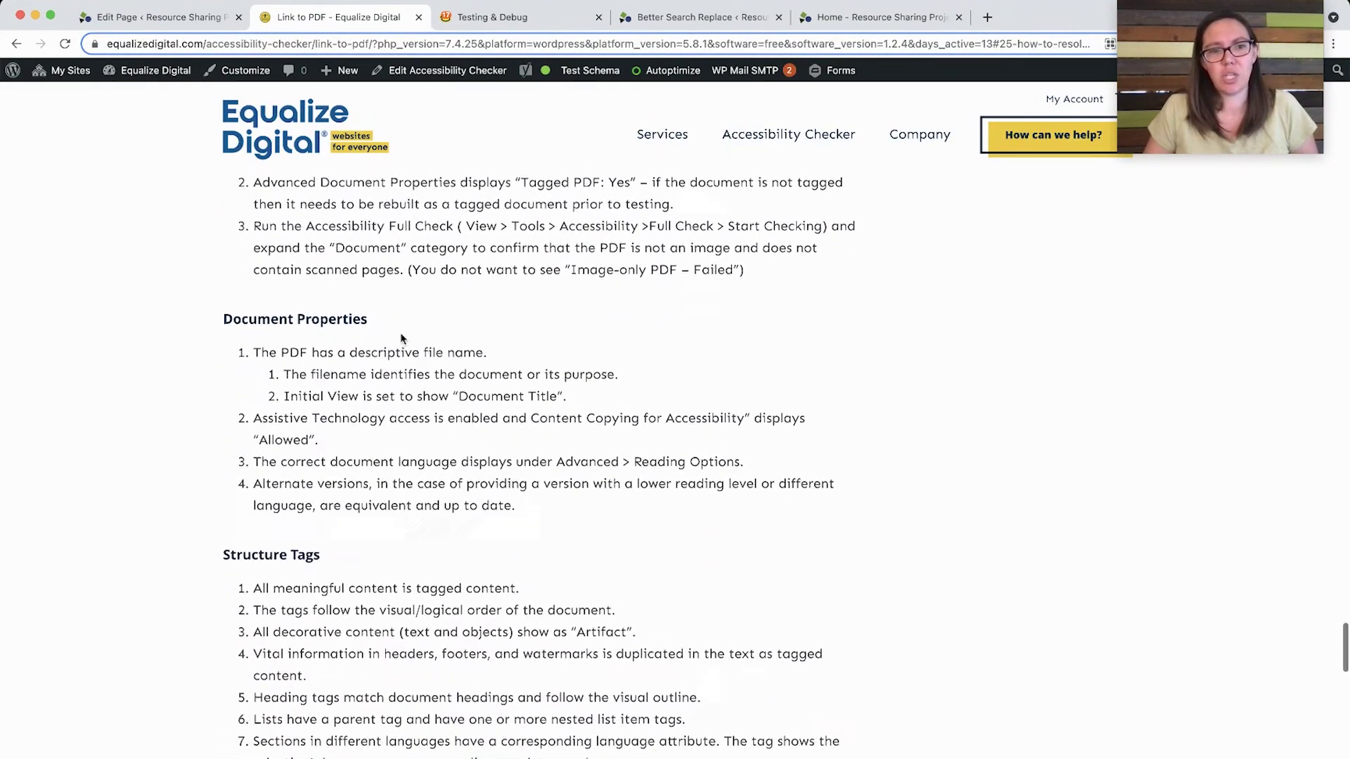
pyautogui.scroll(-9, 401, 334)
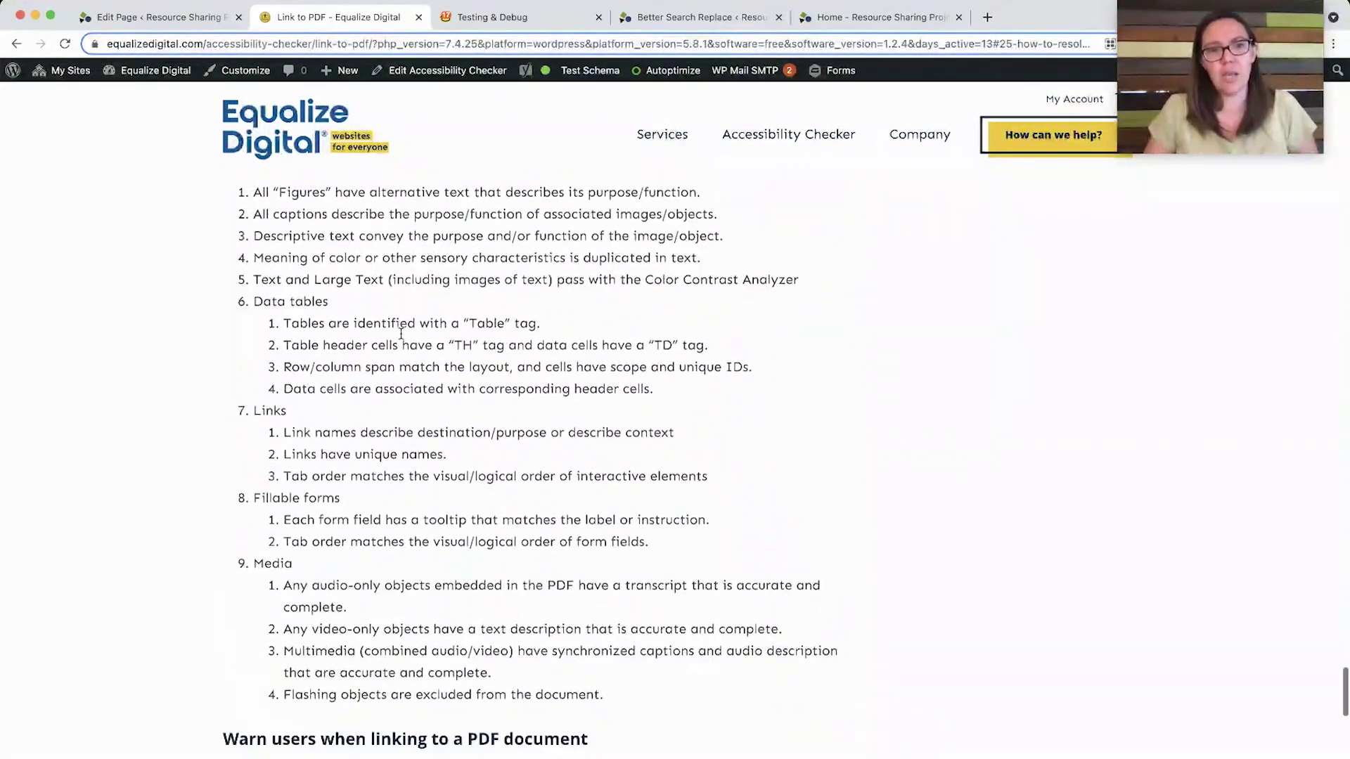
pyautogui.scroll(-2, 400, 334)
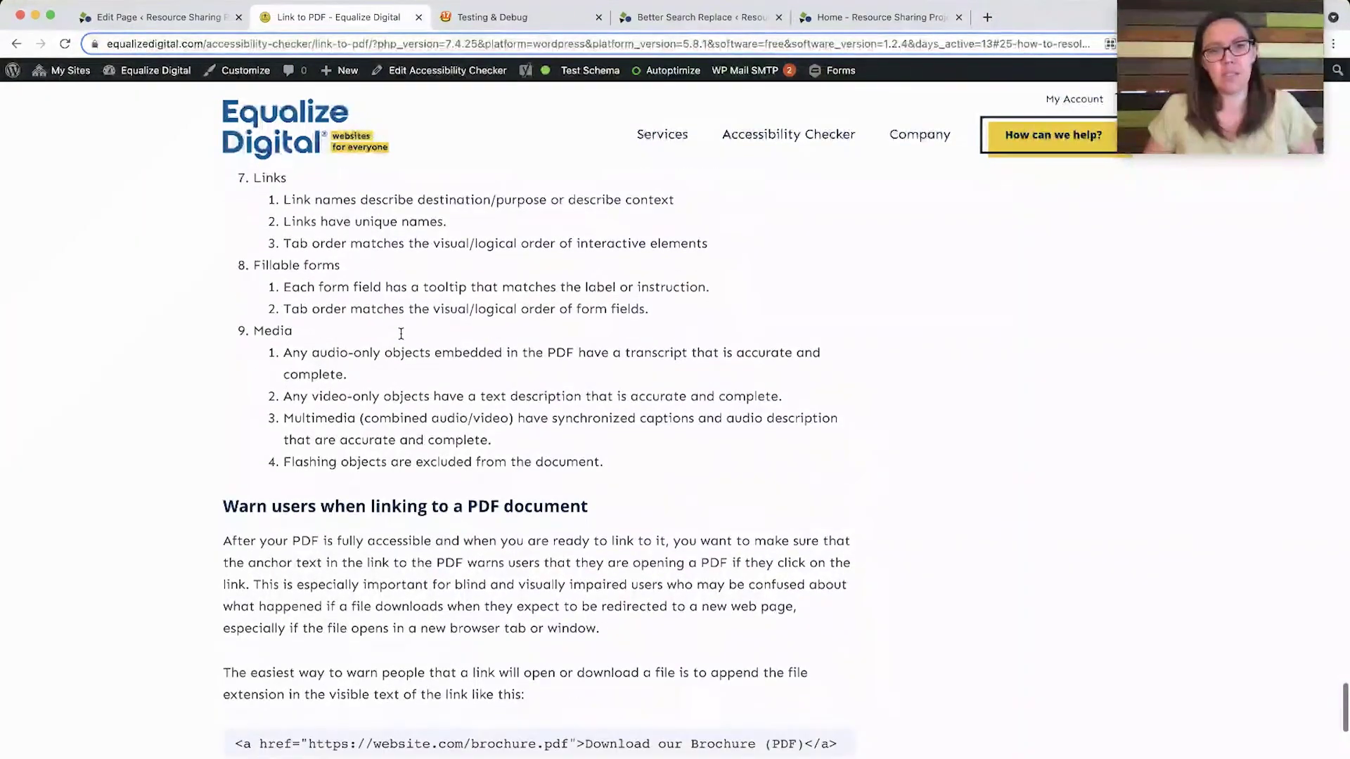
pyautogui.scroll(-1, 400, 339)
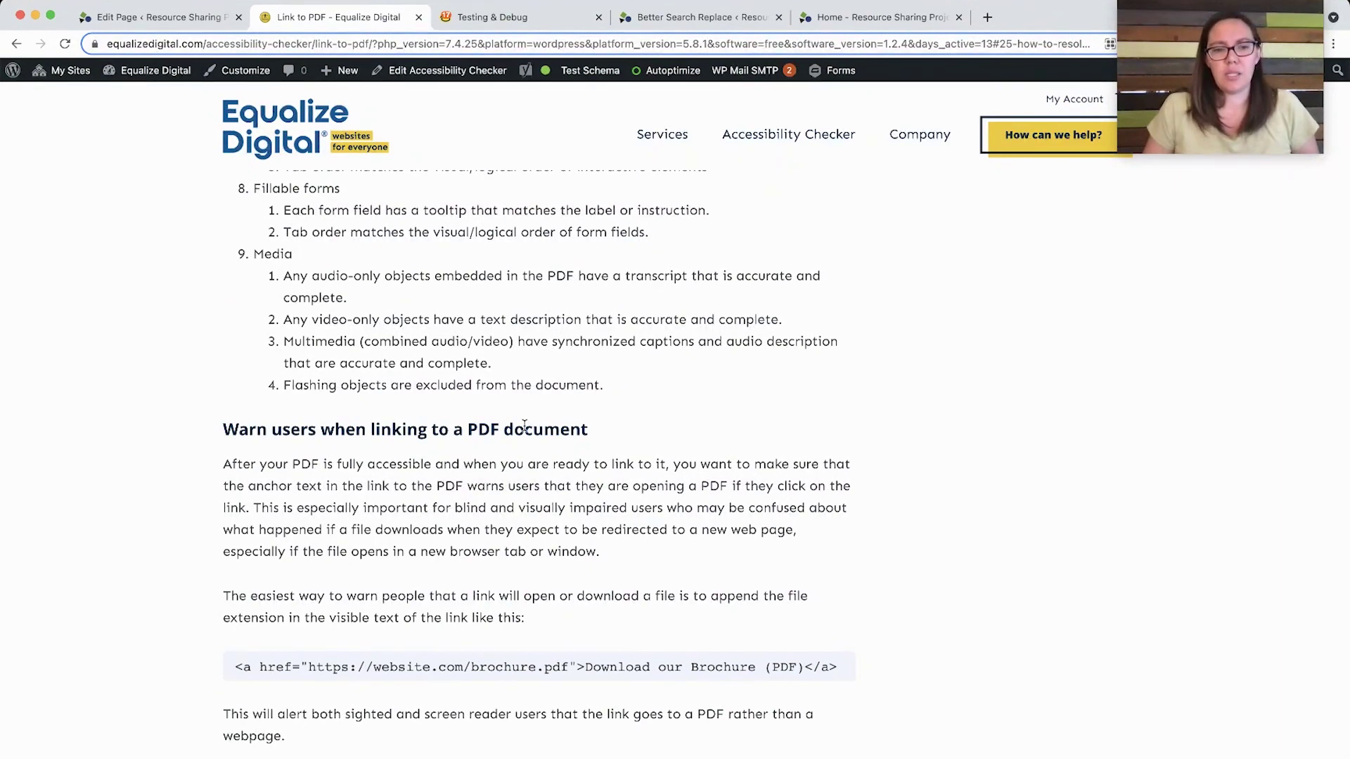
pyautogui.scroll(6, 524, 427)
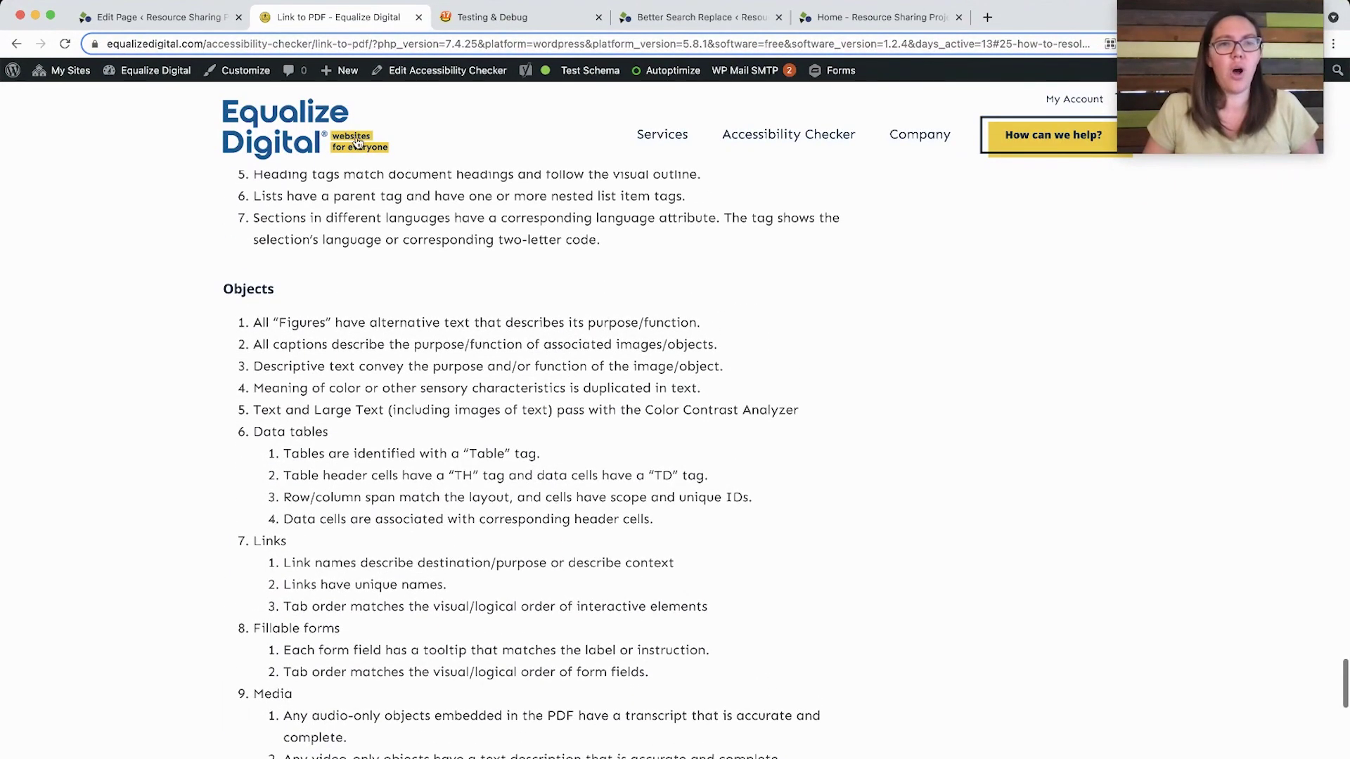
pyautogui.click(418, 17)
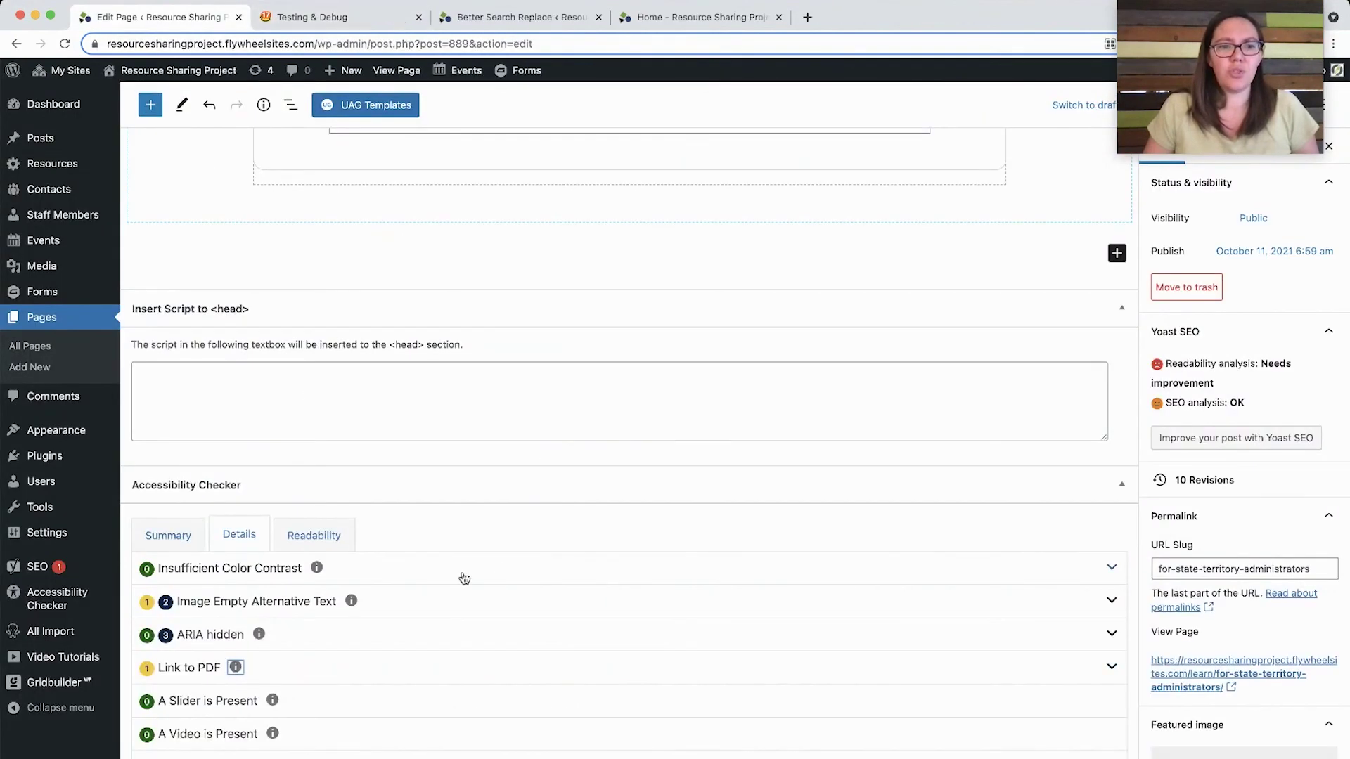
# Show the Link to PDF details again and examine the flagged SASP Frequently Asked Questions link to sasp-faq_final.pdf.
pyautogui.click(794, 674)
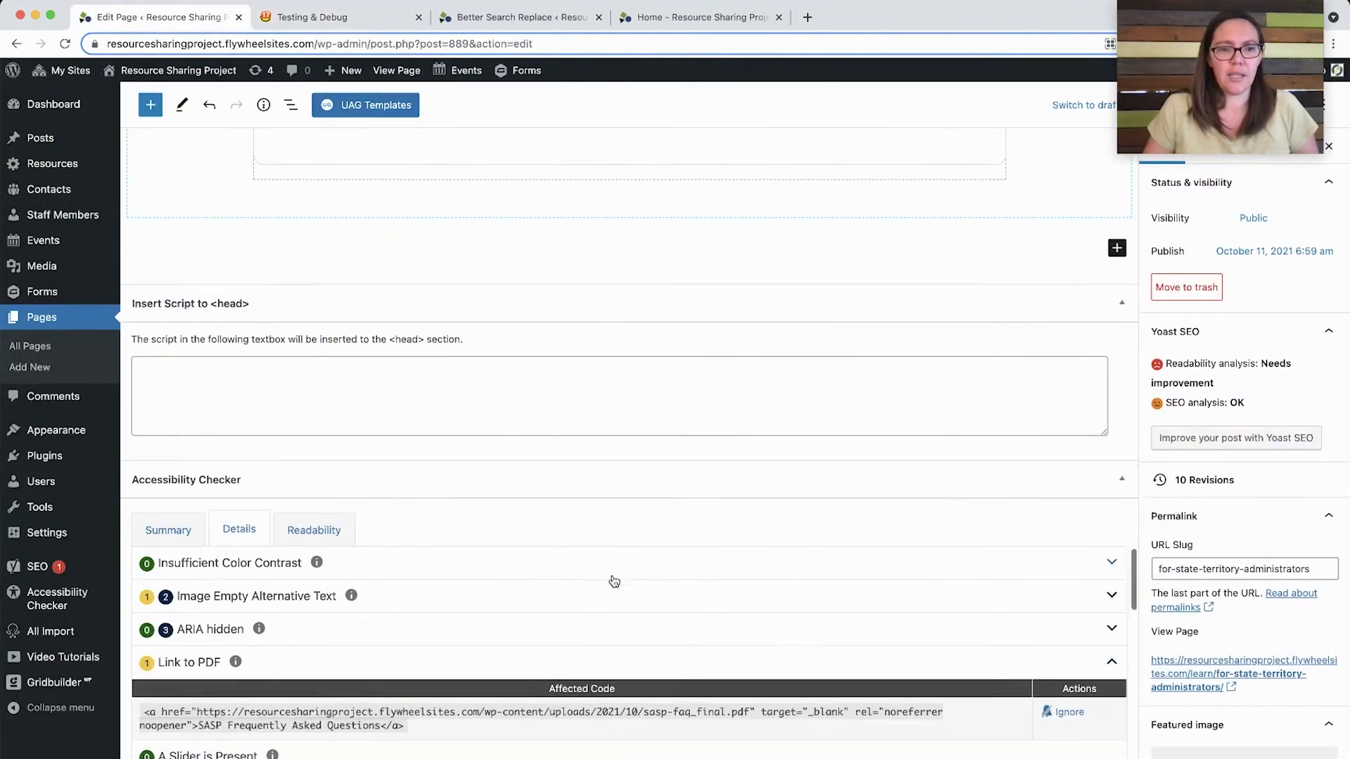
pyautogui.scroll(-3, 794, 632)
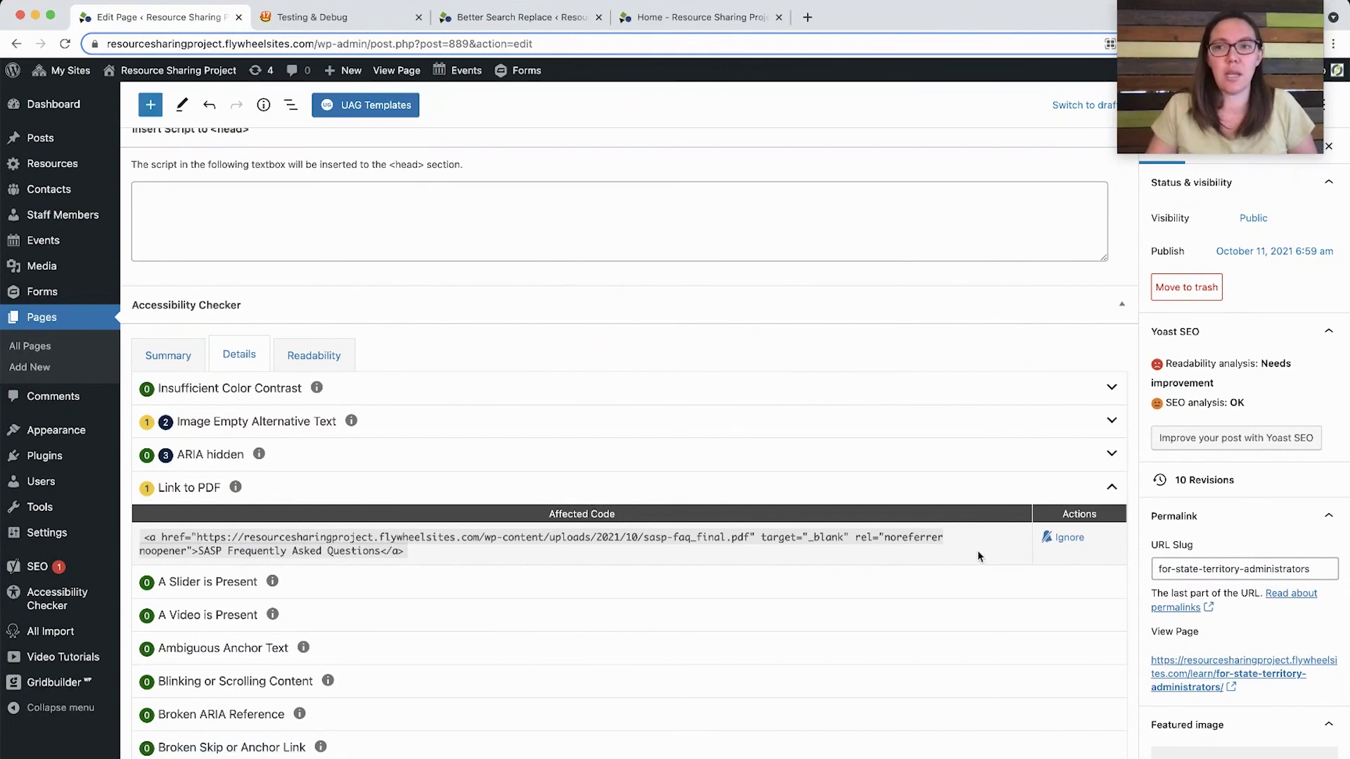
pyautogui.scroll(15, 953, 551)
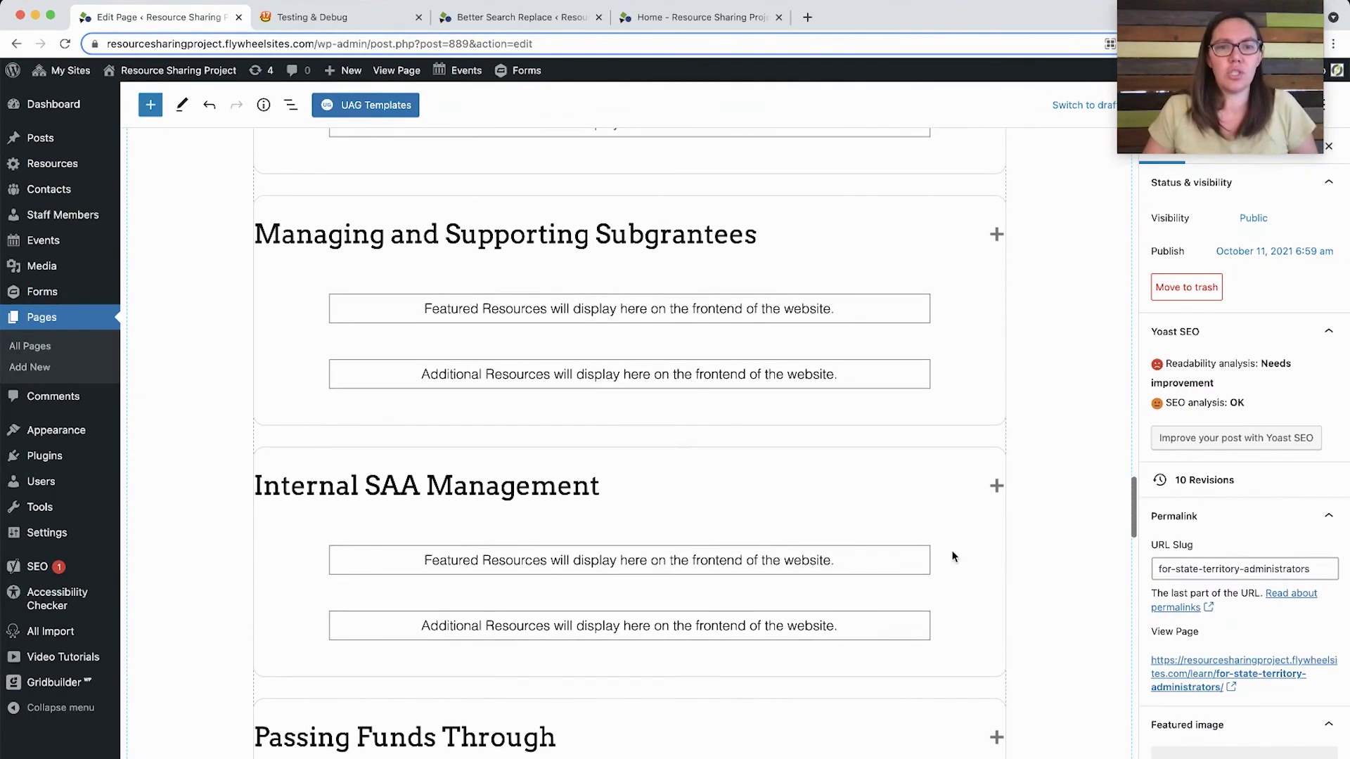
pyautogui.scroll(-15, 952, 556)
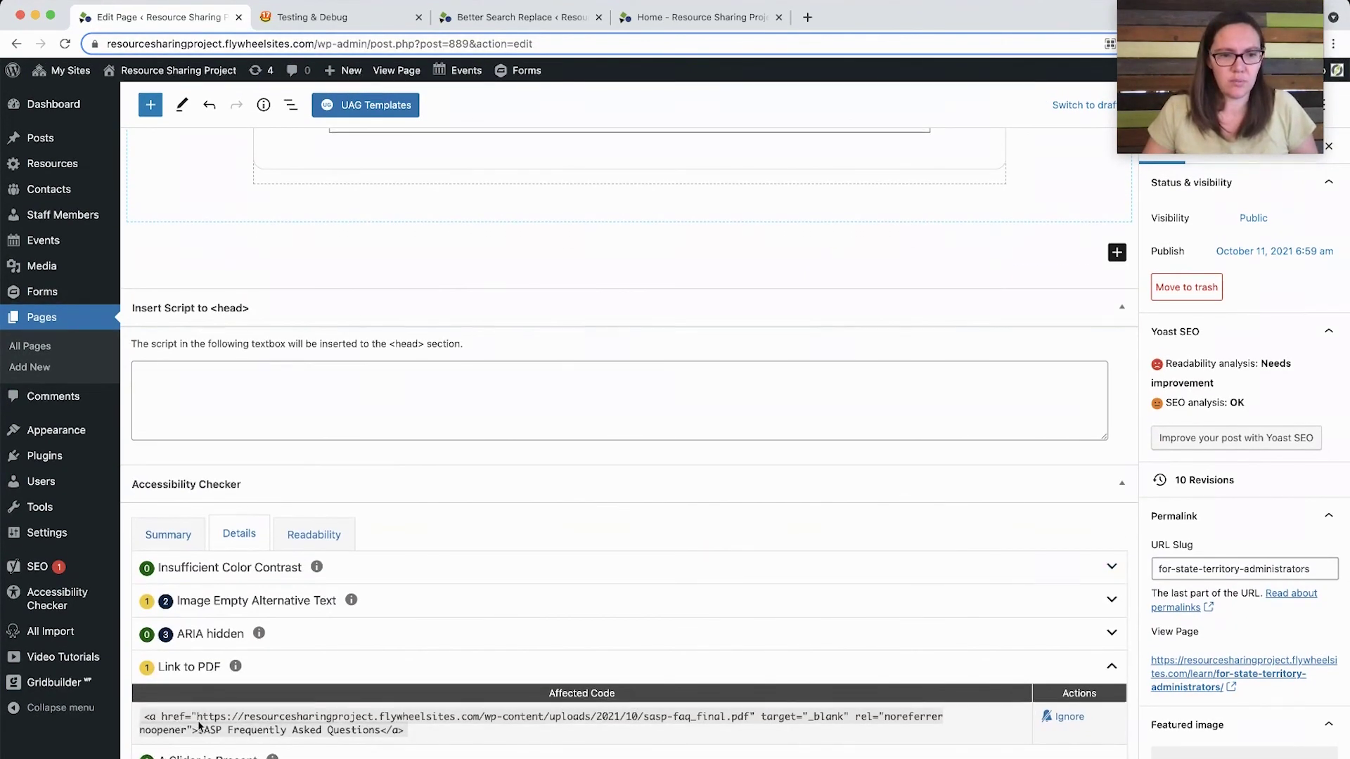
# Find the flagged link in the page content by searching for "sasp fre" and go to its match in the SASP FAQ section.
pyautogui.scroll(15, 416, 727)
pyautogui.scroll(10, 419, 733)
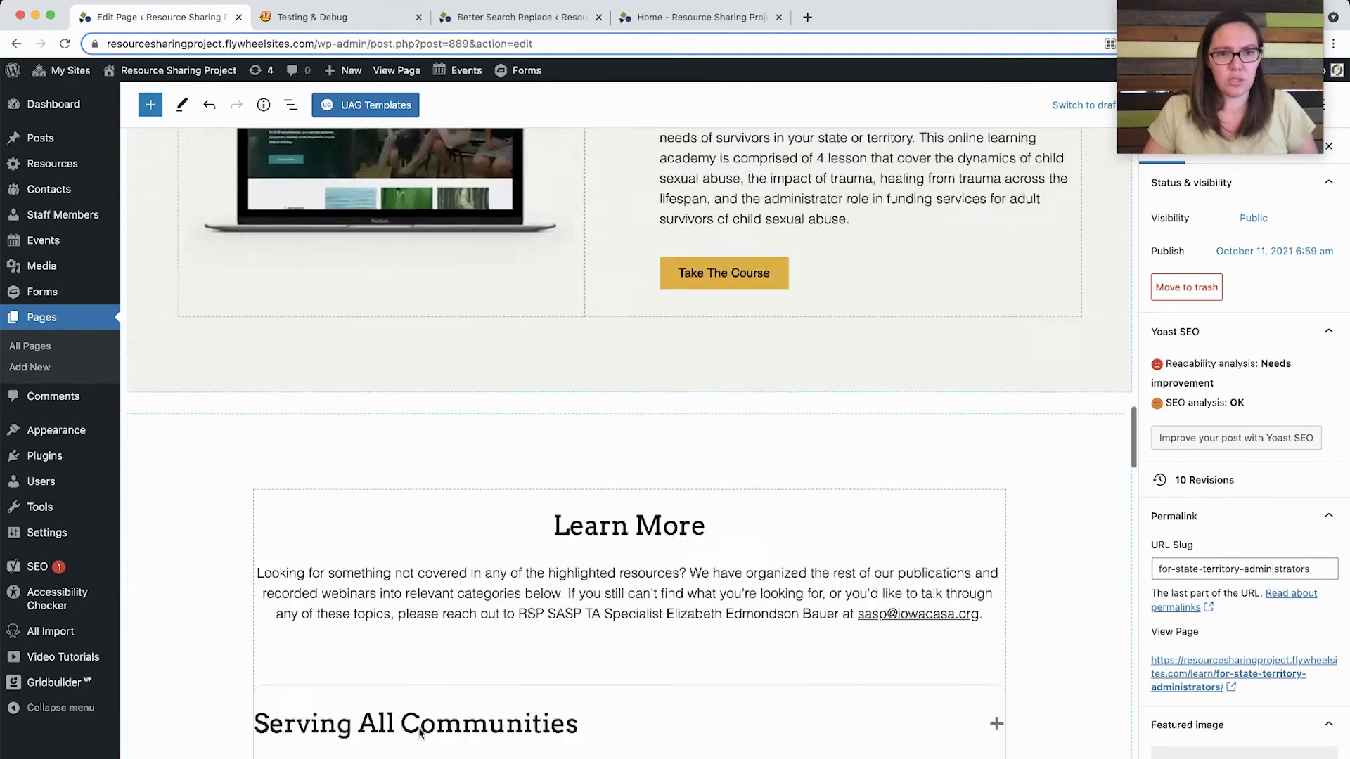
pyautogui.scroll(-1, 419, 728)
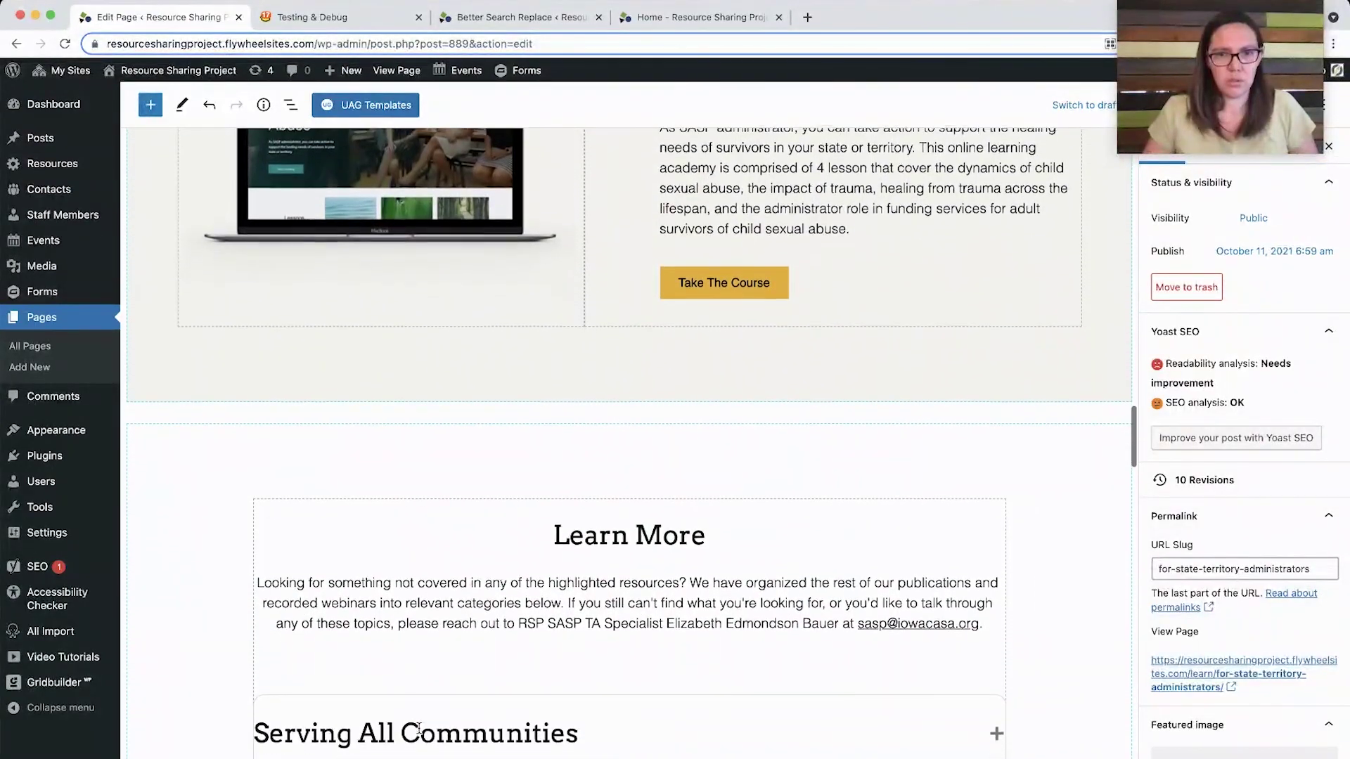
pyautogui.scroll(3, 419, 727)
pyautogui.press('super+f')
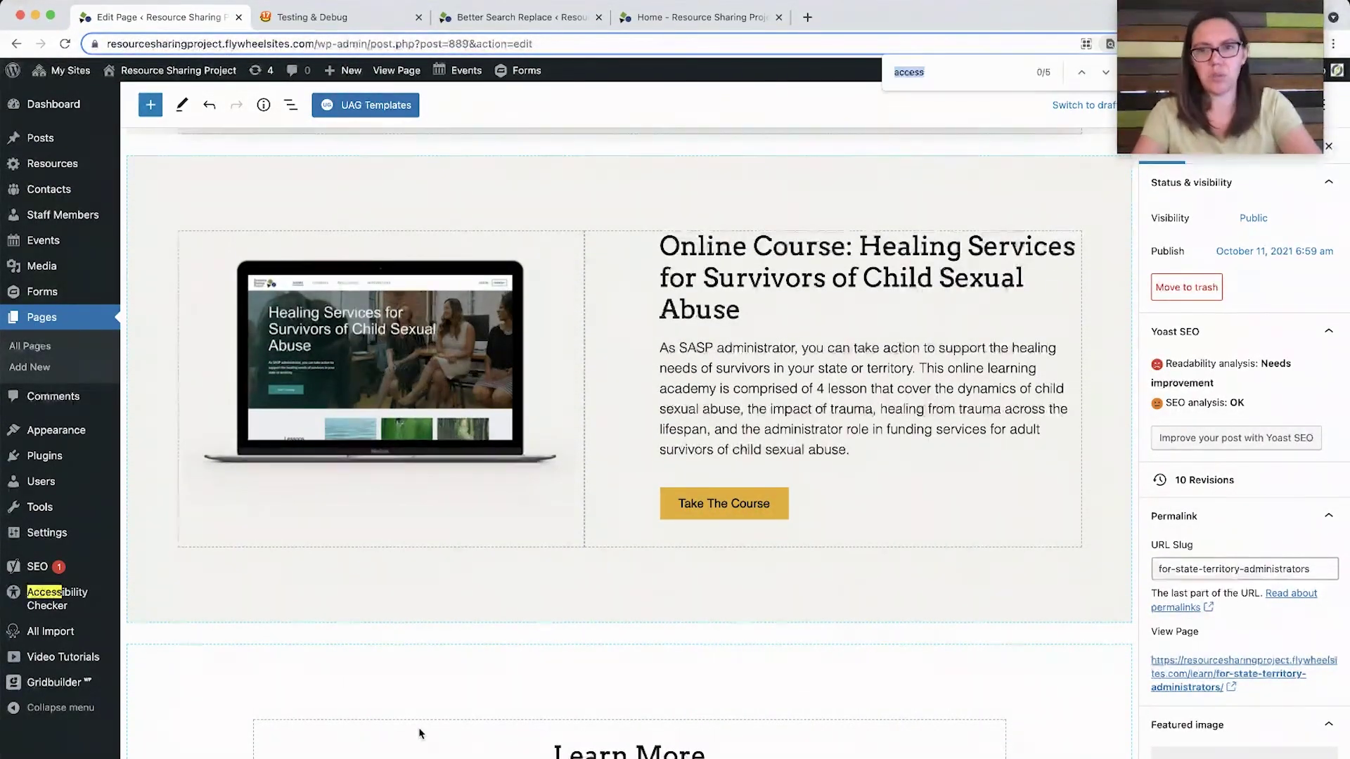
pyautogui.press('Return')
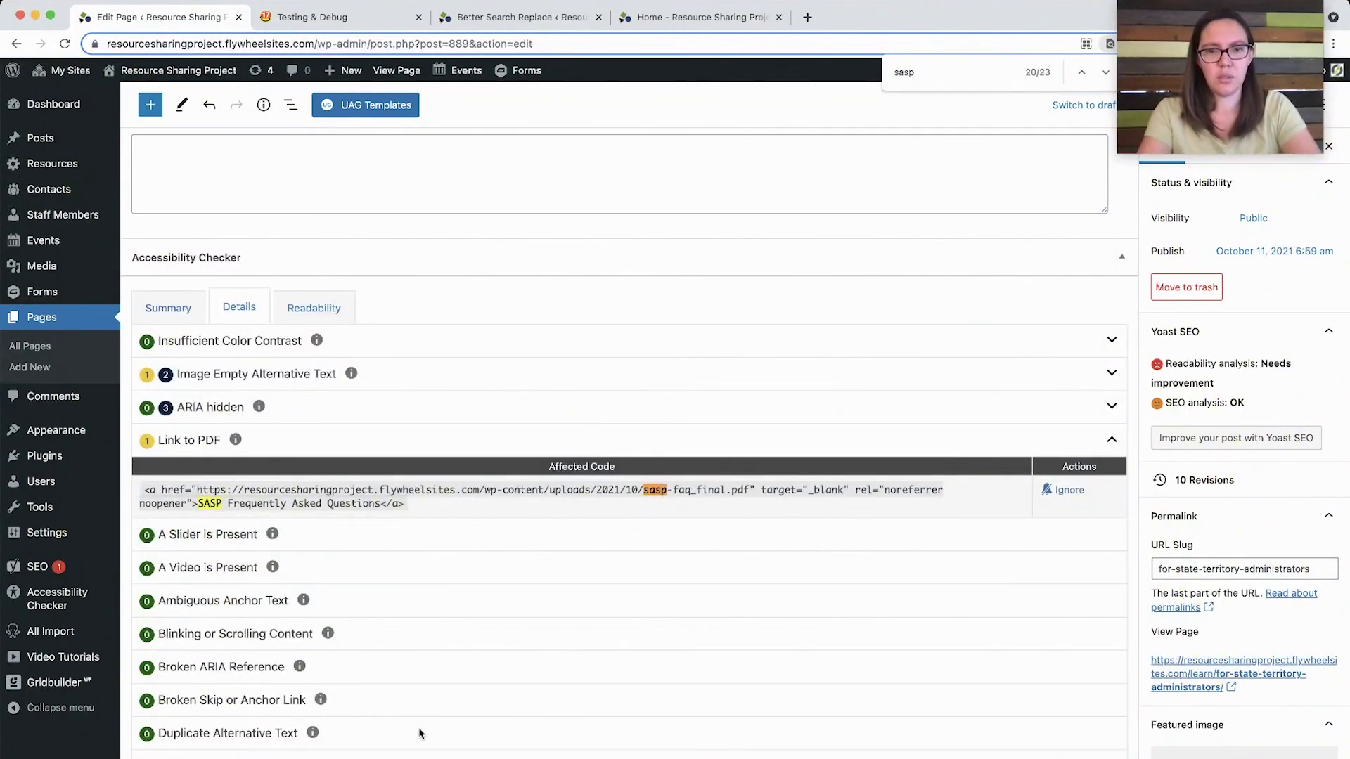
pyautogui.press('Return')
pyautogui.write('fre')
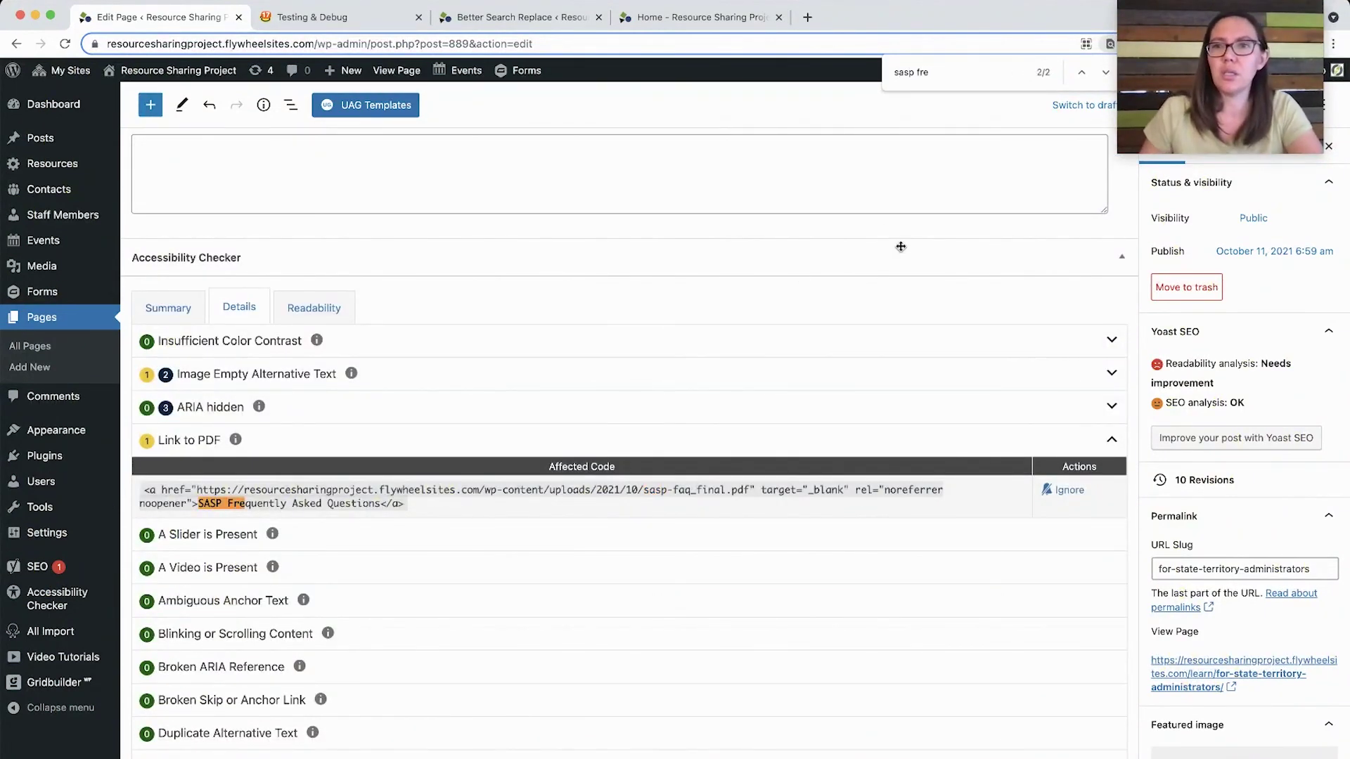
pyautogui.click(1082, 72)
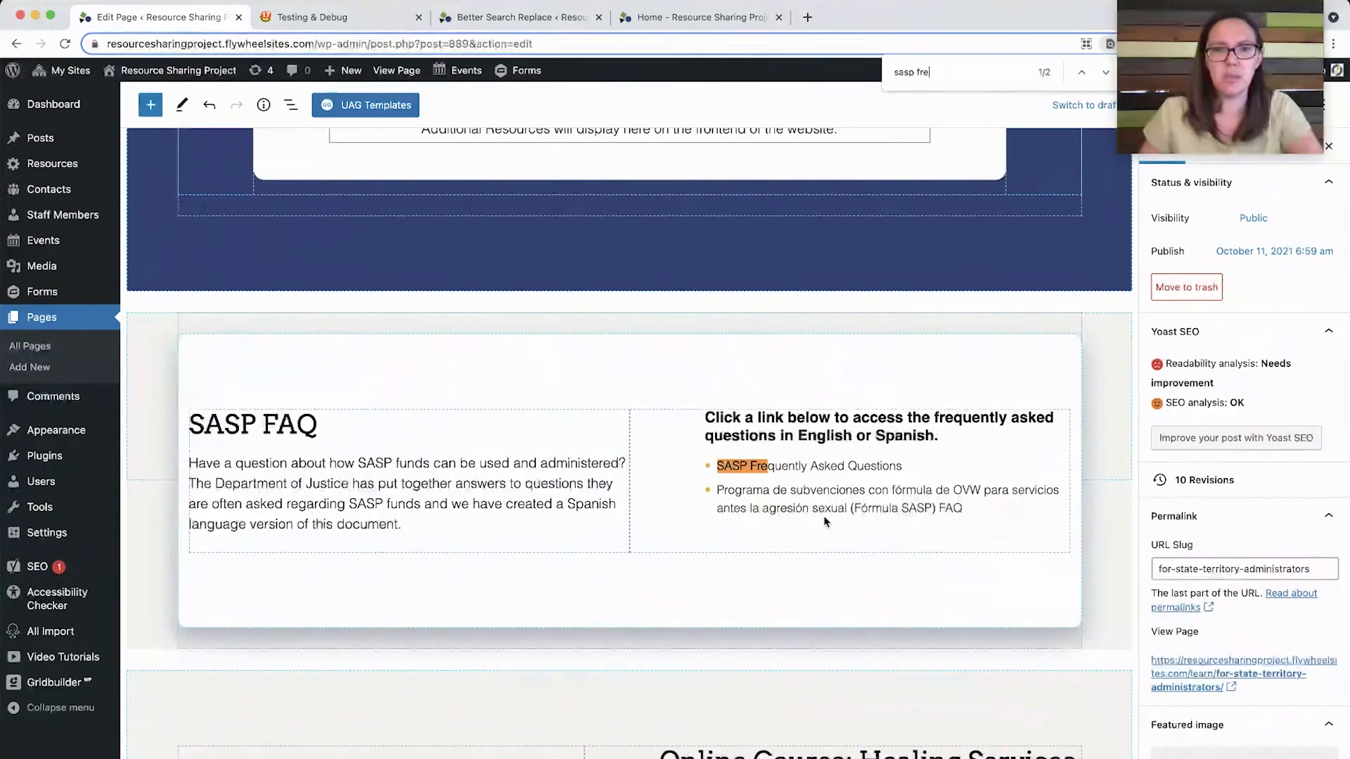
# Append "(PDF)" to the SASP Frequently Asked Questions link text, keeping it inside the link.
pyautogui.click(904, 466)
pyautogui.moveTo(903, 466); pyautogui.dragTo(717, 467)
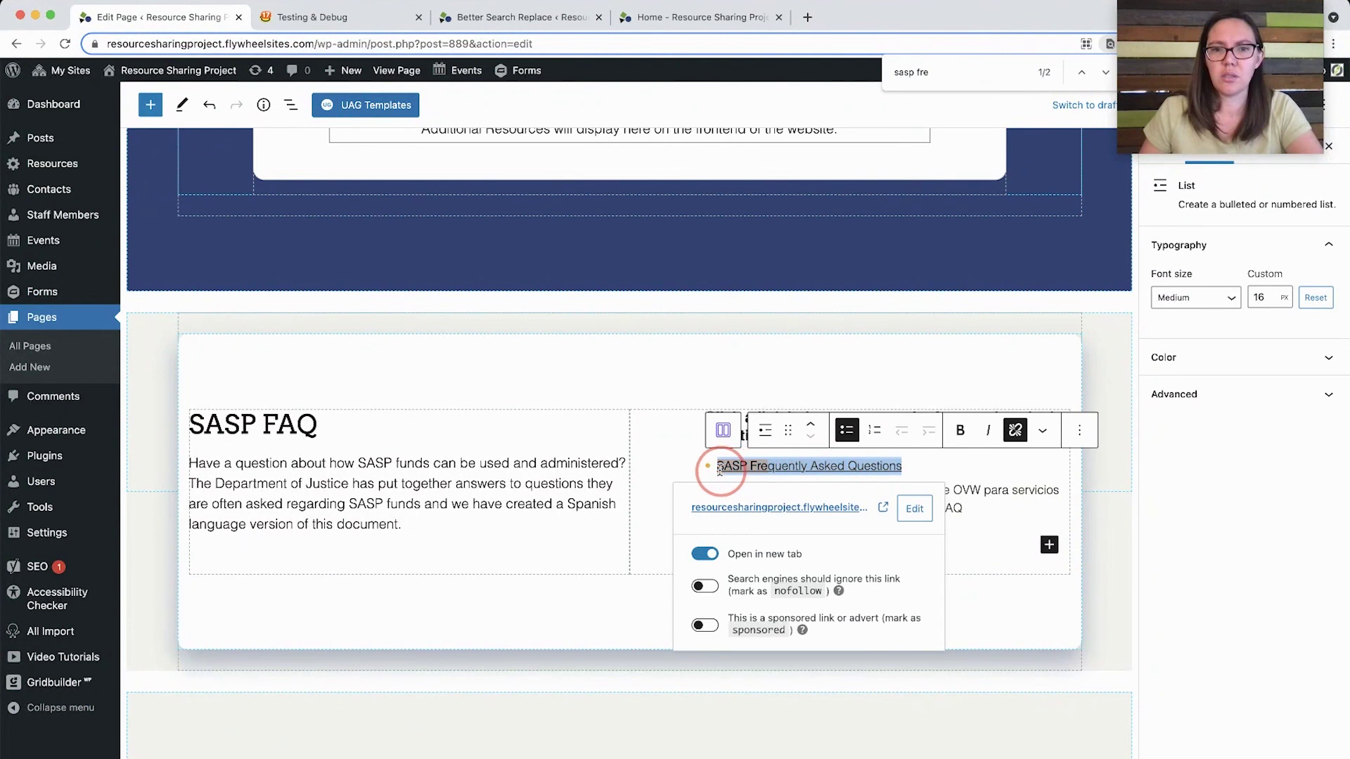
pyautogui.click(898, 466)
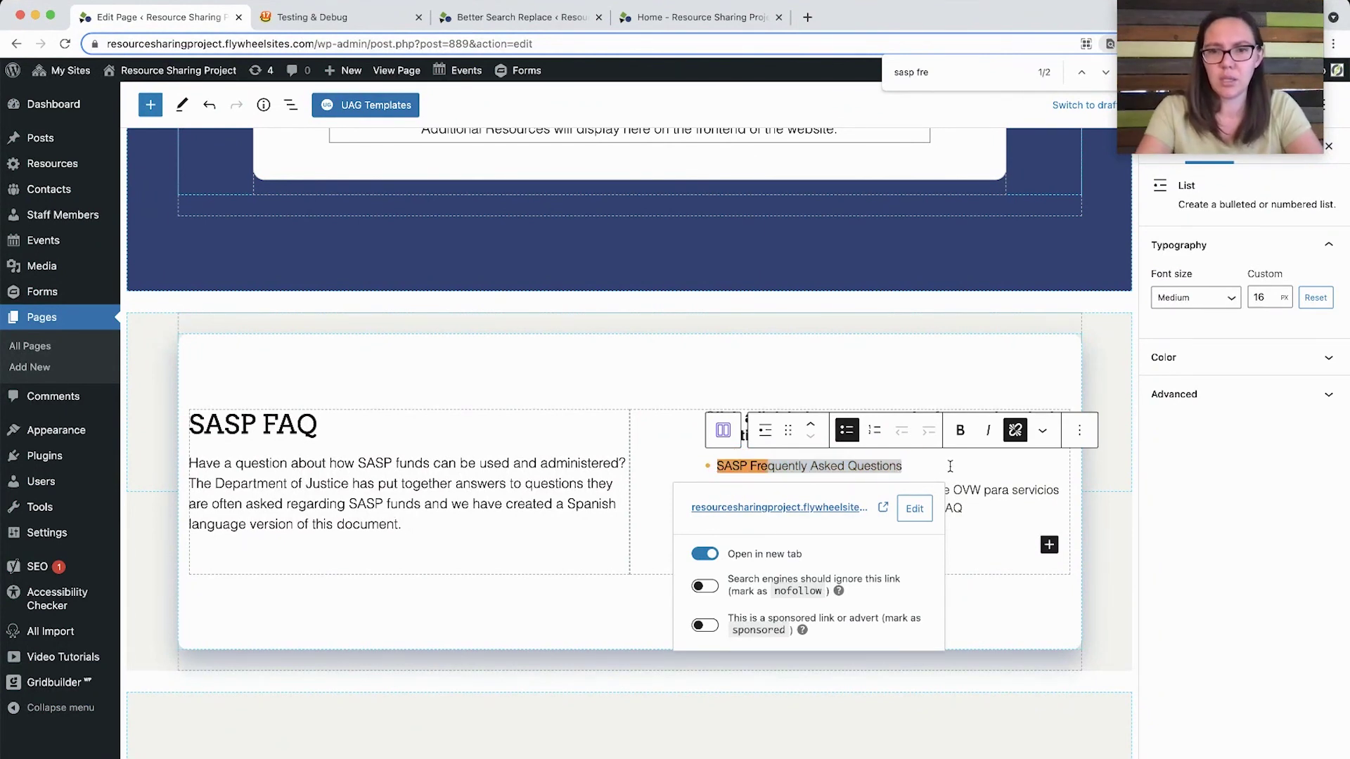
pyautogui.write('(P')
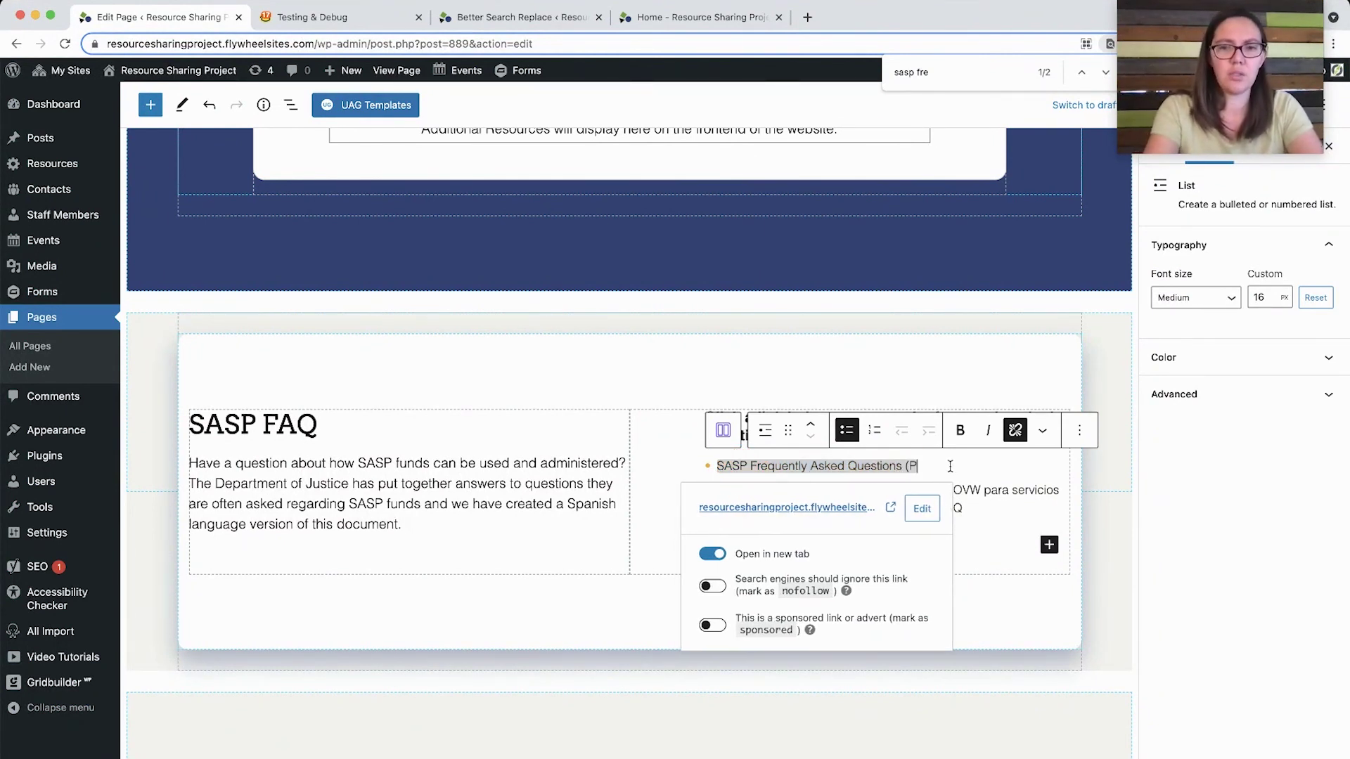
pyautogui.write('DF)')
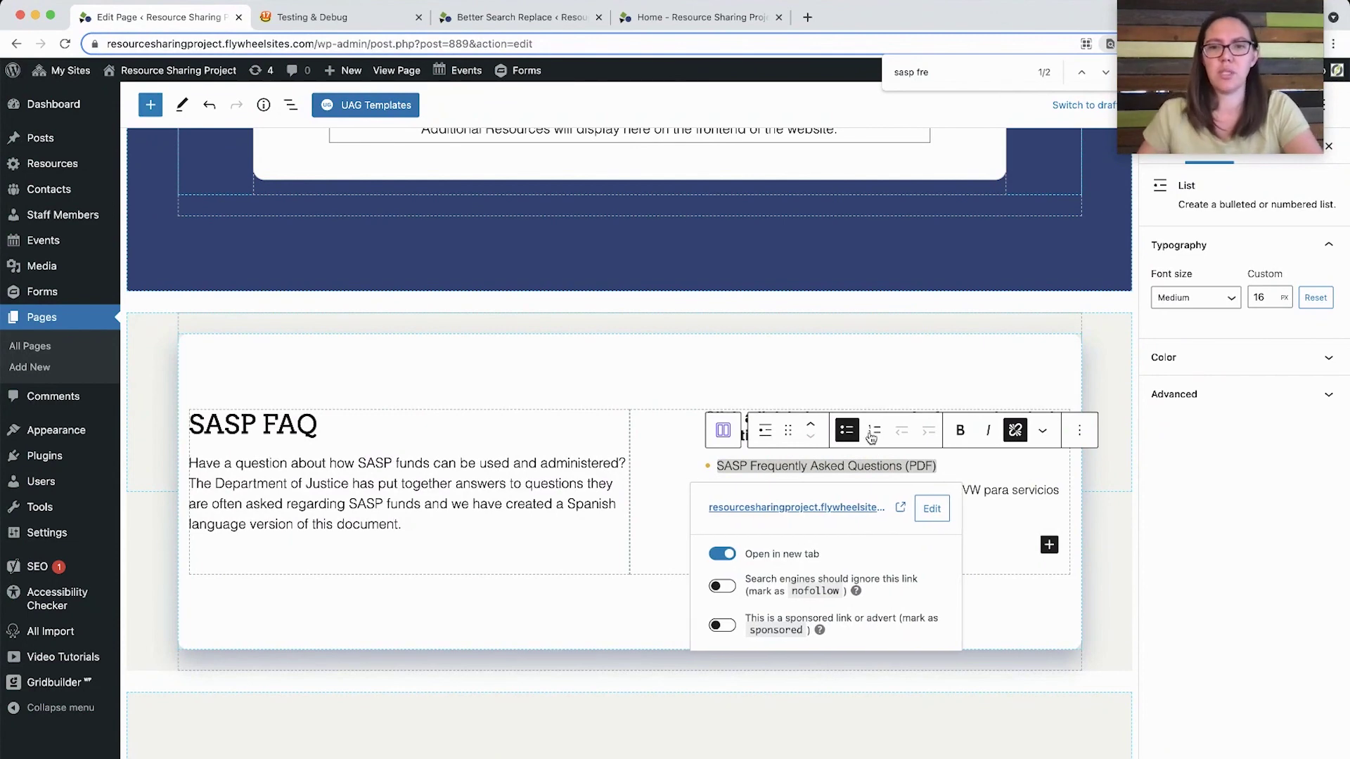
pyautogui.click(528, 433)
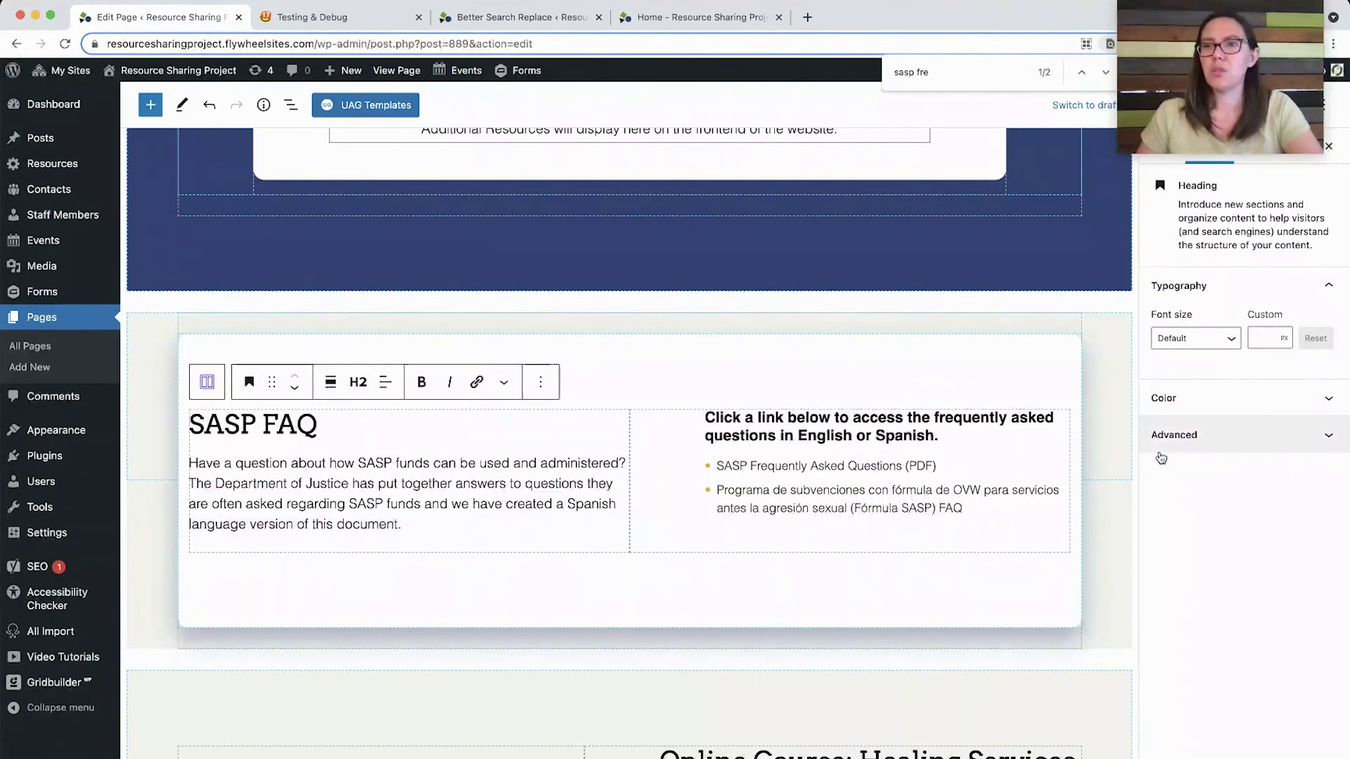
# Update the page to save the changed link text.
pyautogui.moveTo(1176, 10)
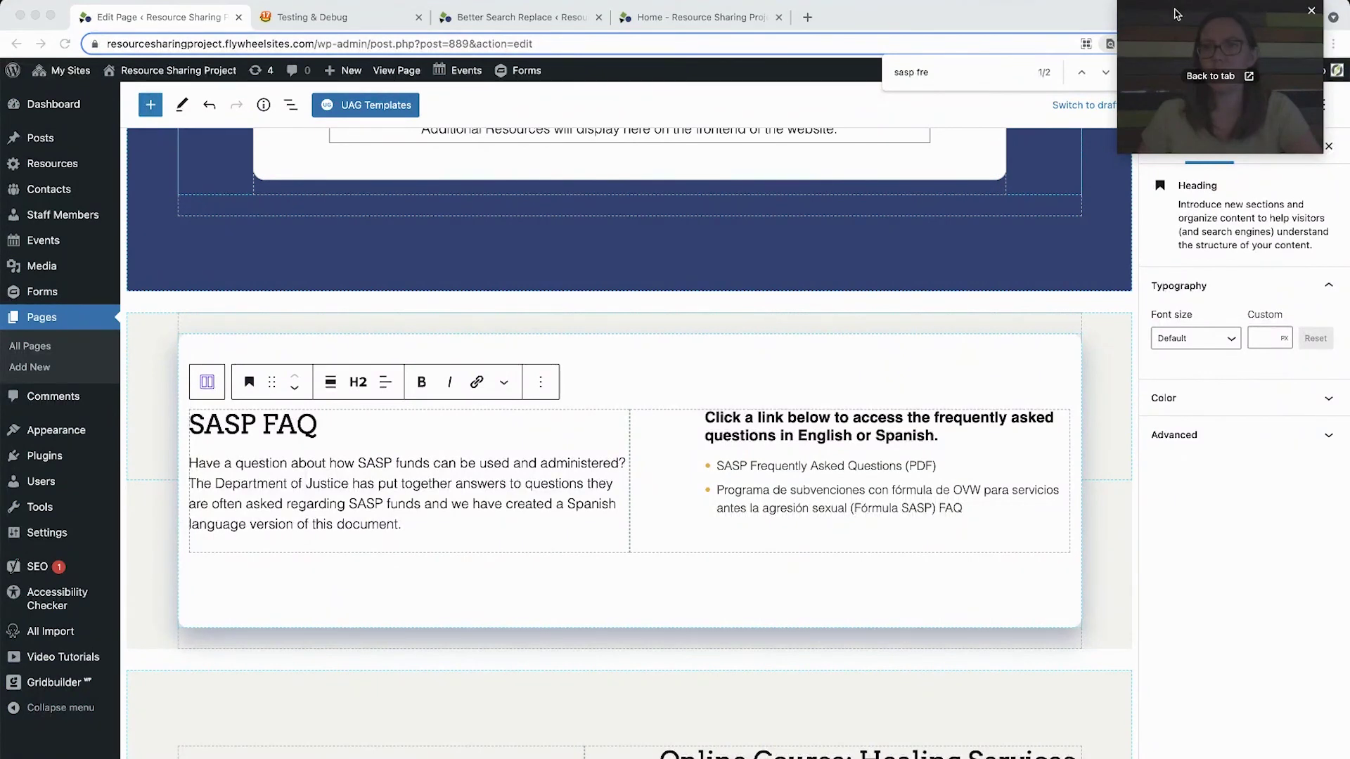
pyautogui.moveTo(1176, 9); pyautogui.dragTo(1014, 31)
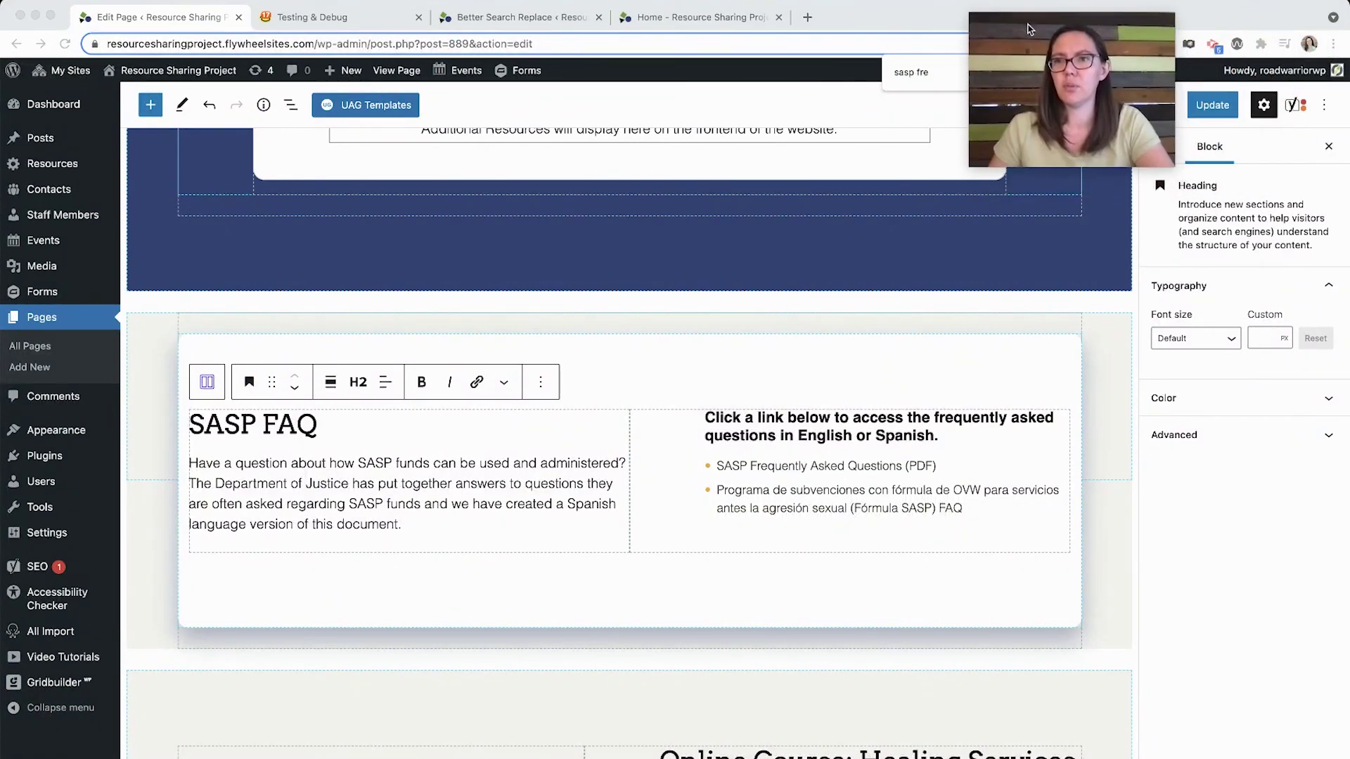
pyautogui.click(1213, 108)
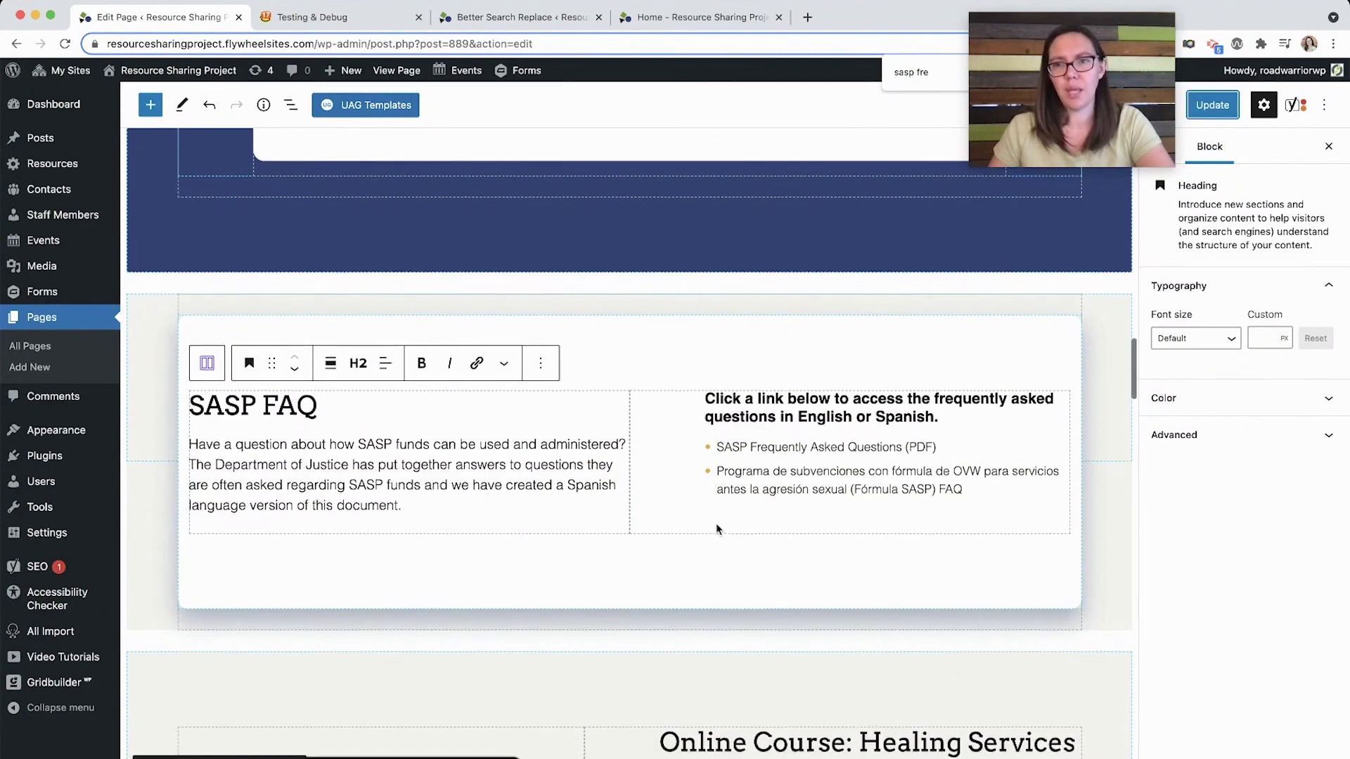
# Return to Accessibility Checker, review the list of remaining warnings in the details and show the page's summary.
pyautogui.scroll(-1, 717, 528)
pyautogui.scroll(-20, 717, 529)
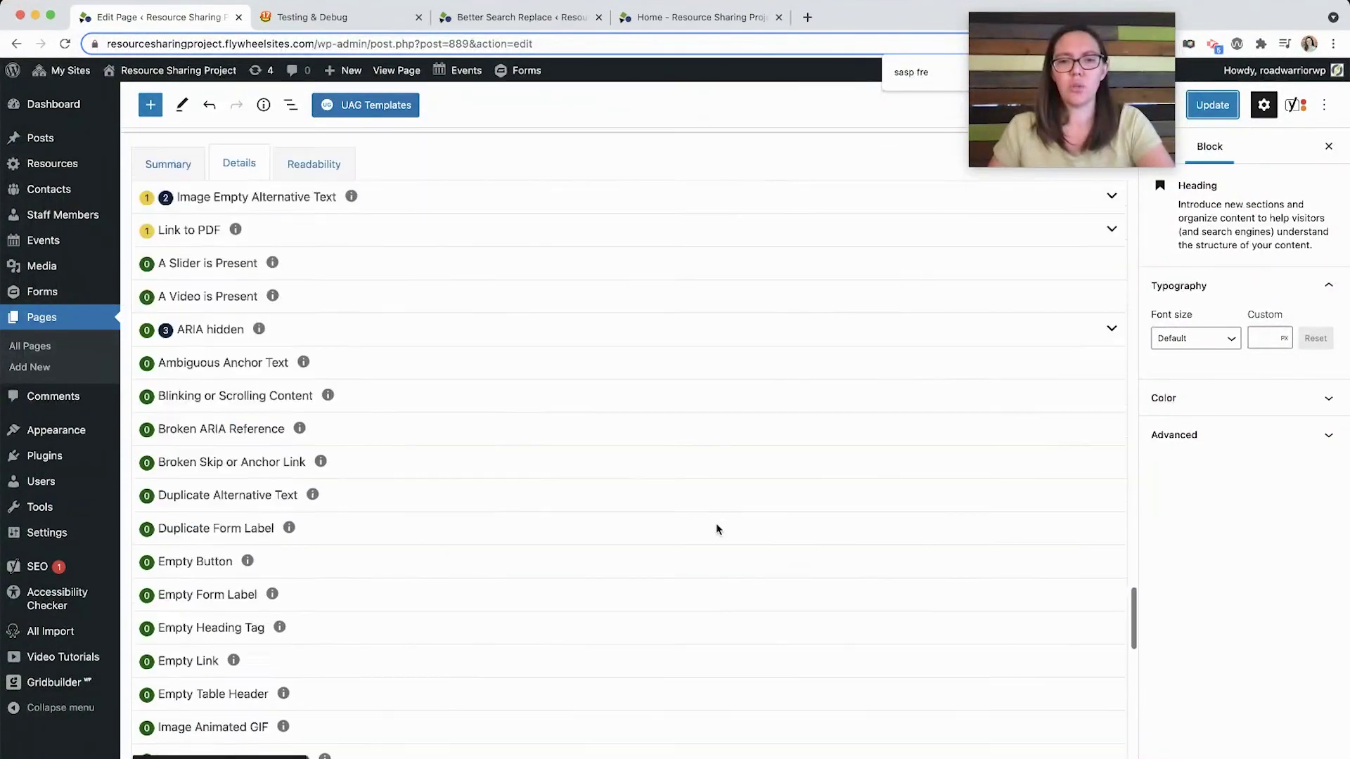
pyautogui.scroll(8, 718, 530)
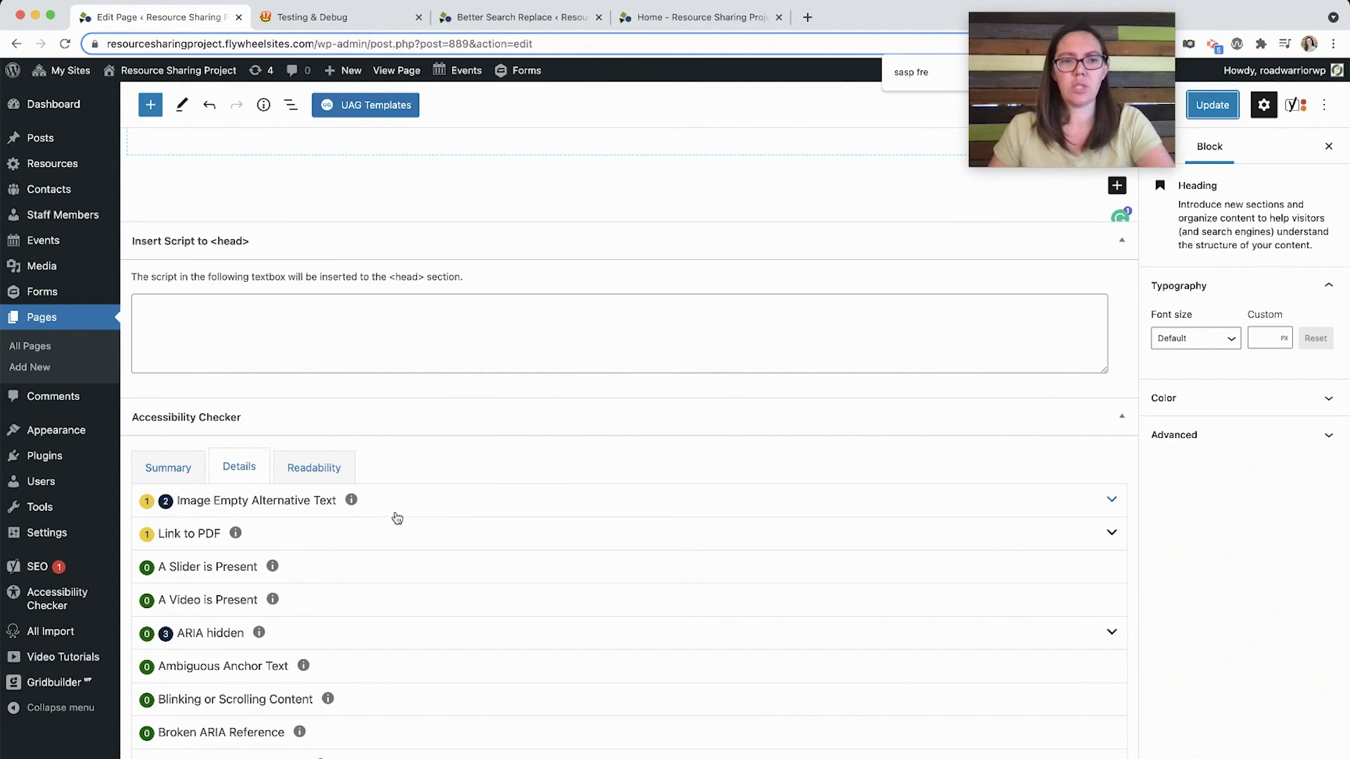
pyautogui.click(181, 468)
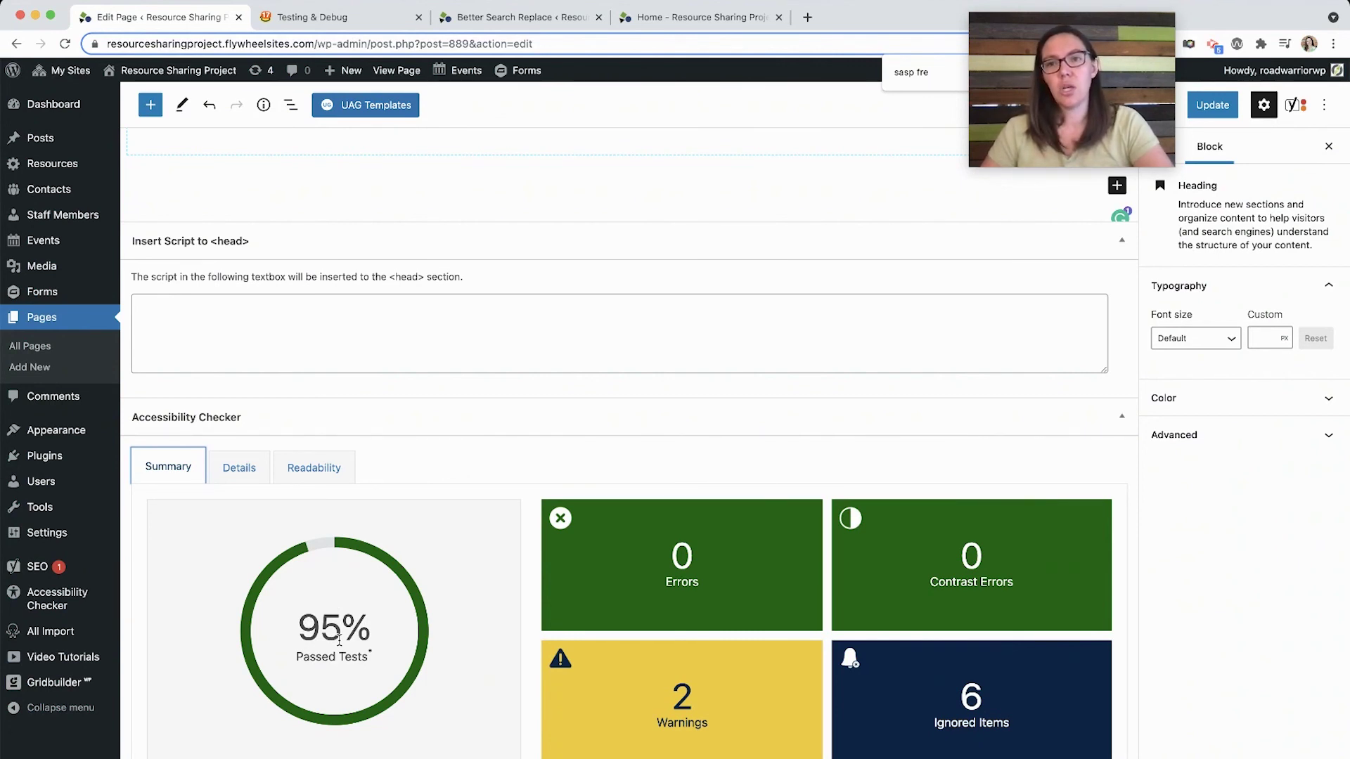
pyautogui.scroll(-2, 339, 640)
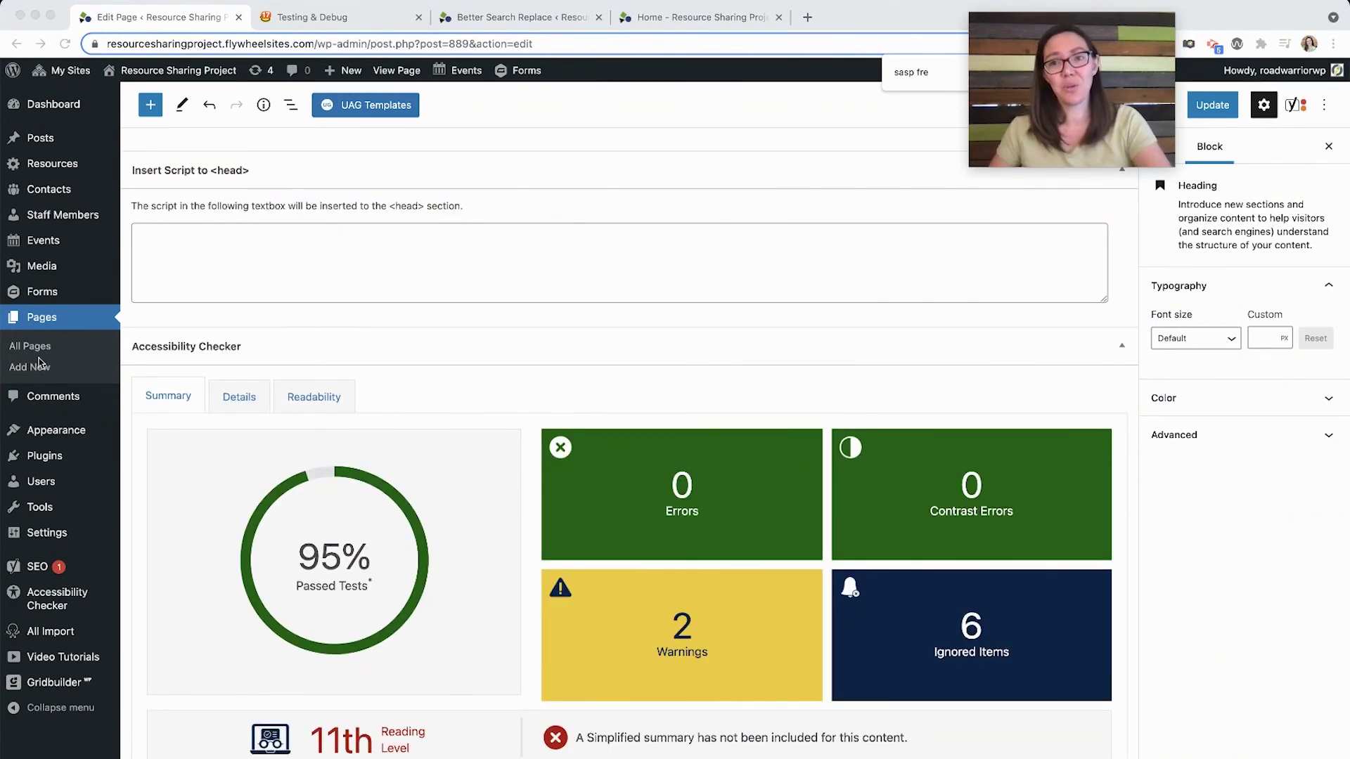